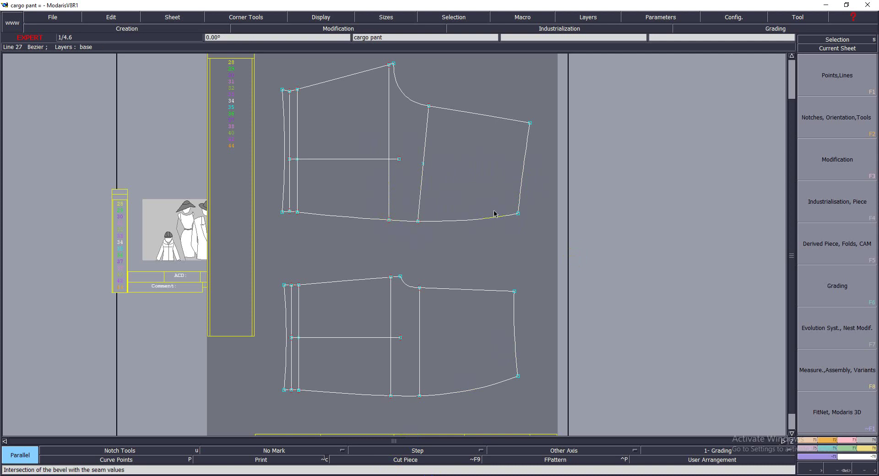
Zoom in on the upper leg piece and hide the other graded size outlines
{"action": "key", "text": "z"}
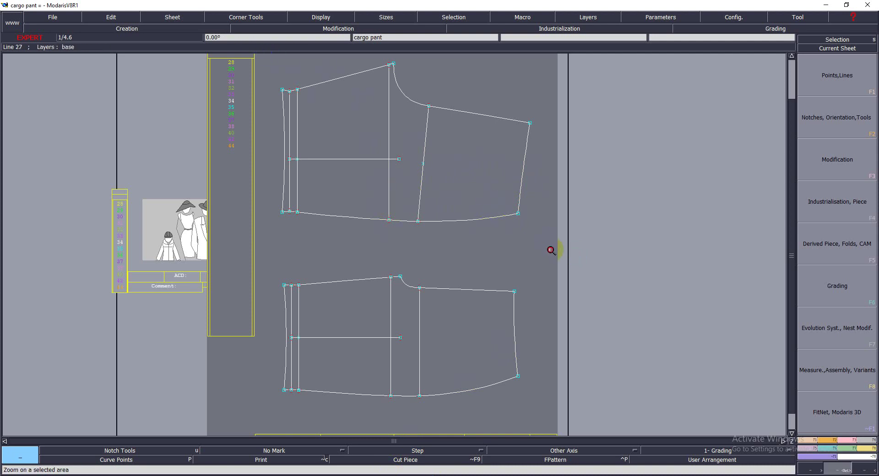
{"action": "left_click", "coordinate": [551, 250]}
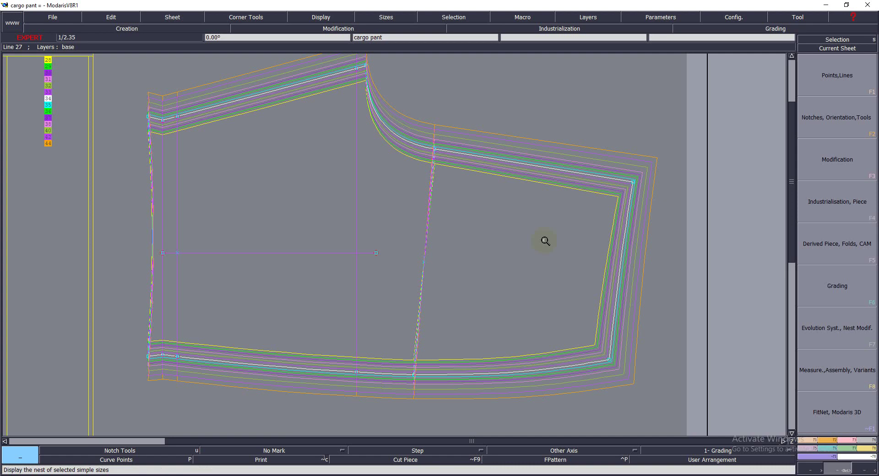
{"action": "key", "text": "space"}
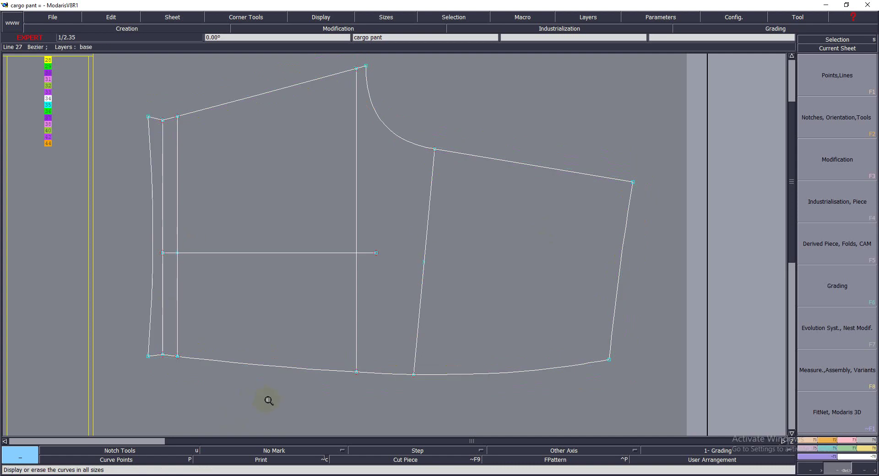
Divide the leg's right edge into parts between its corners, then undo the division
{"action": "key", "text": "F1"}
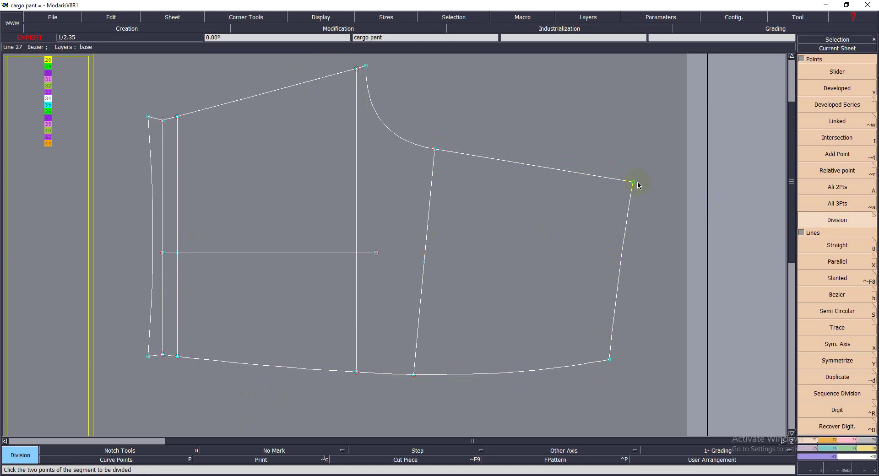
{"action": "left_click", "coordinate": [632, 182]}
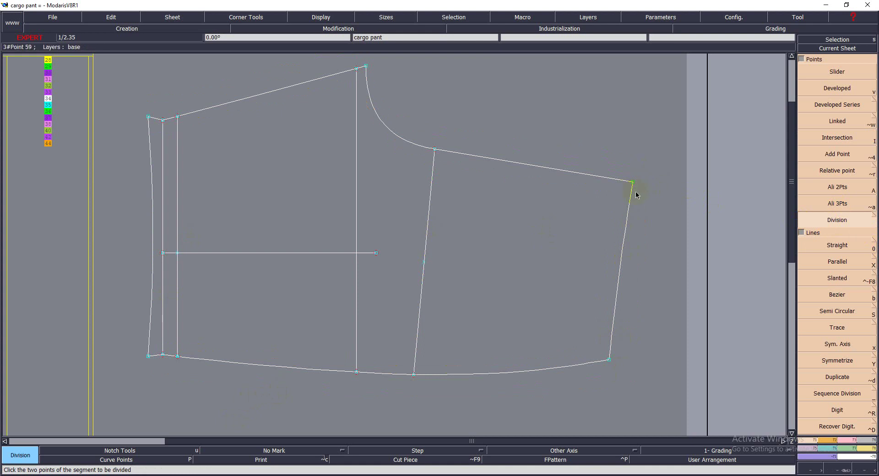
{"action": "left_click", "coordinate": [609, 360]}
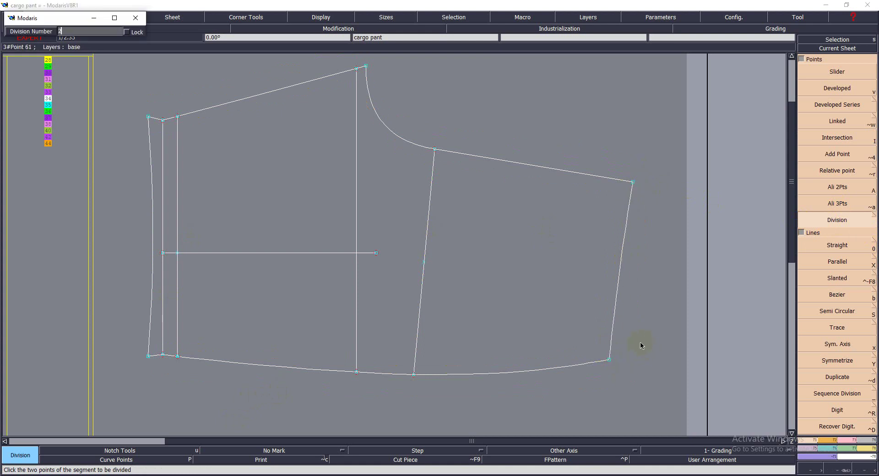
{"action": "key", "text": "Return"}
{"action": "left_click", "coordinate": [262, 452]}
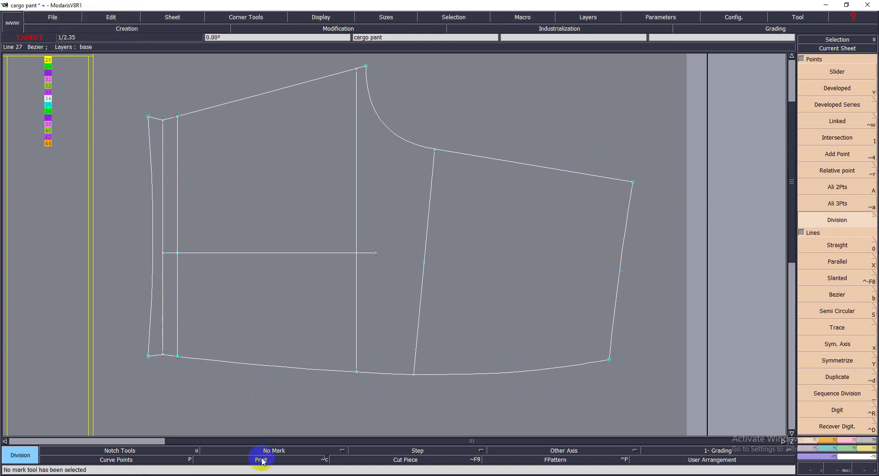
{"action": "left_click", "coordinate": [262, 461]}
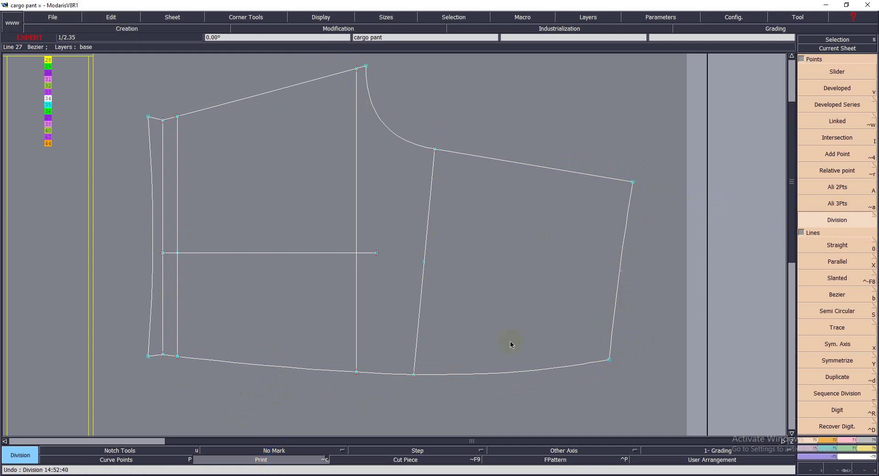
Place a developed point partway up the right edge and split the edge curve there
{"action": "key", "text": "v"}
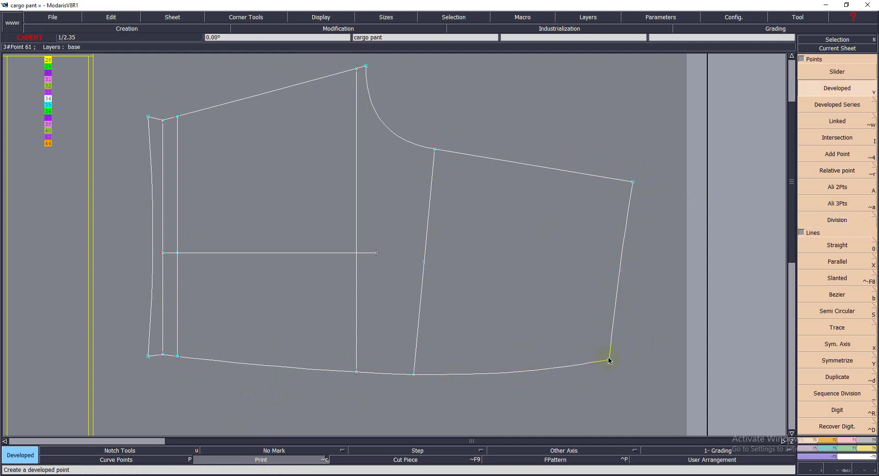
{"action": "left_click", "coordinate": [609, 360]}
{"action": "left_click", "coordinate": [619, 271]}
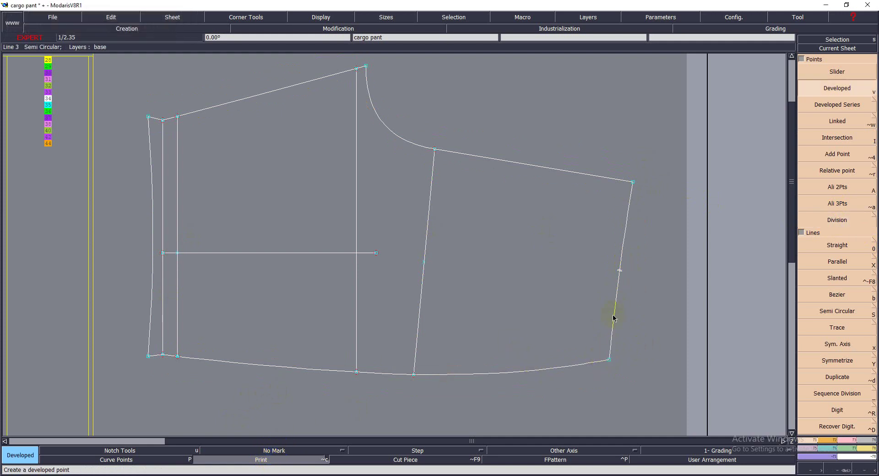
{"action": "key", "text": "F2"}
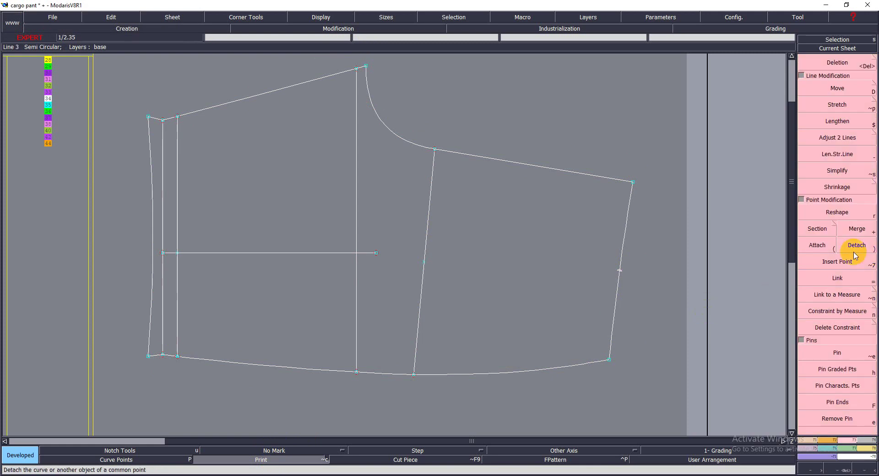
{"action": "left_click", "coordinate": [824, 261]}
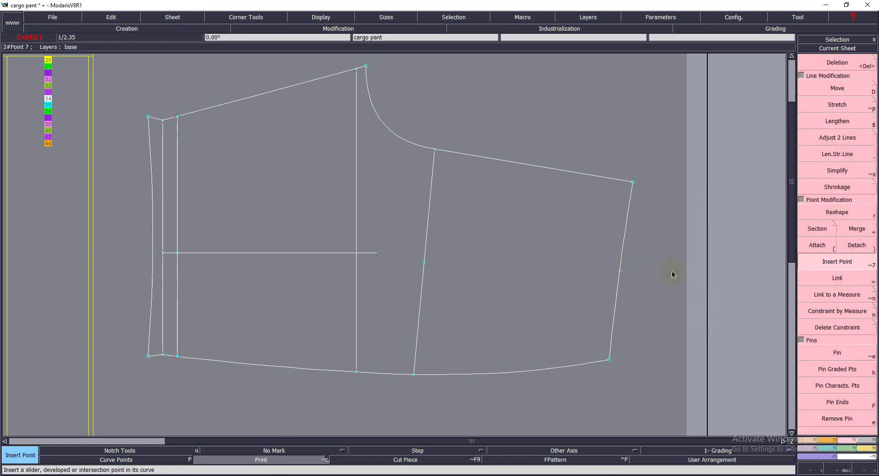
{"action": "left_click", "coordinate": [818, 229]}
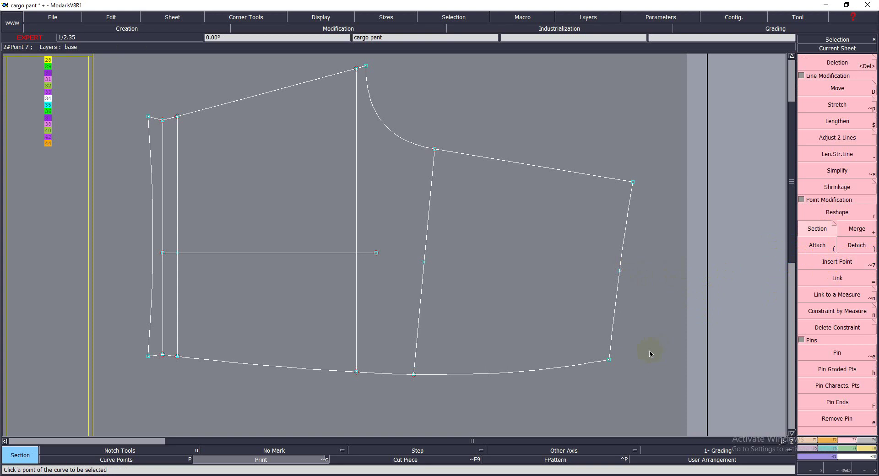
Draw a line parallel to the right edge, offset -8 to sit inside the piece
{"action": "key", "text": "p"}
{"action": "left_click", "coordinate": [609, 290]}
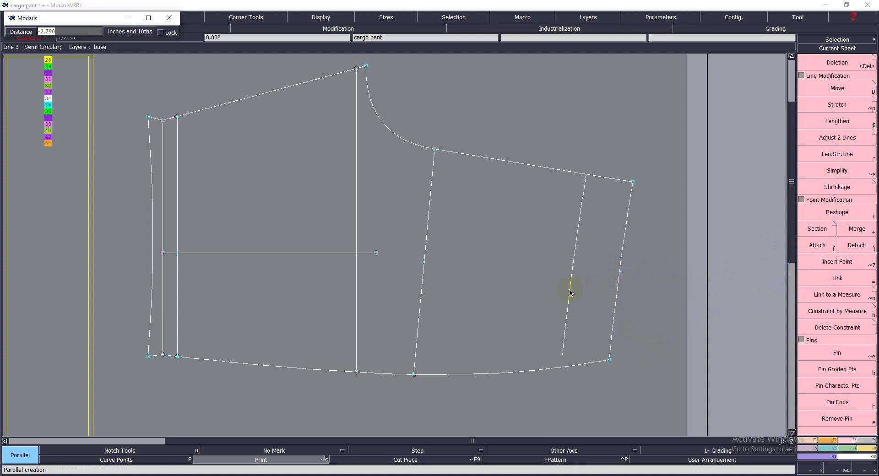
{"action": "type", "text": "-"}
{"action": "type", "text": "8"}
{"action": "key", "text": "Return"}
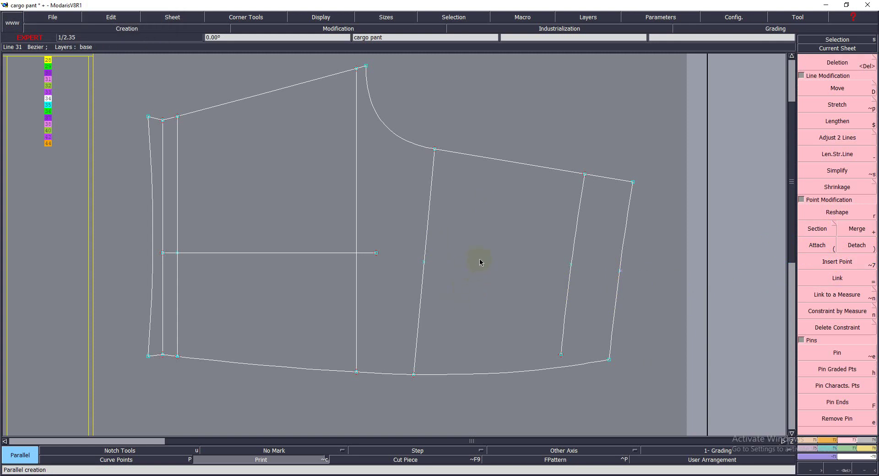
{"action": "key", "text": "Escape"}
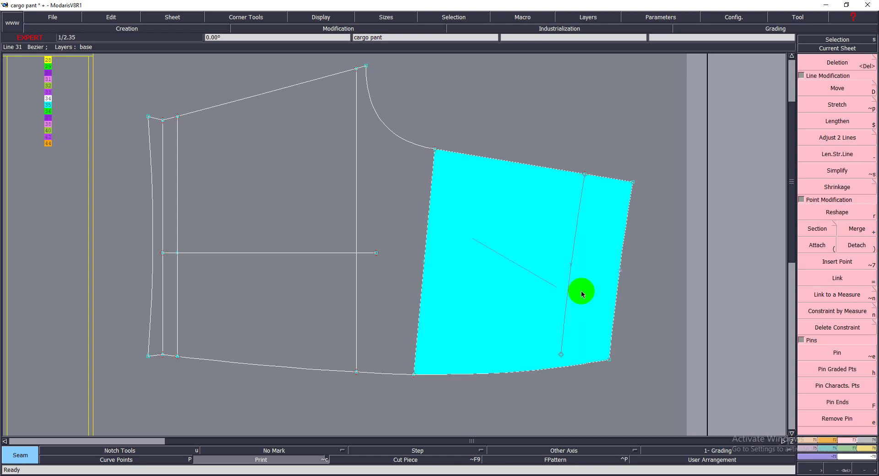
Frame the new teal panel piece and rotate it by its two left corners to 95.42°
{"action": "key", "text": "z"}
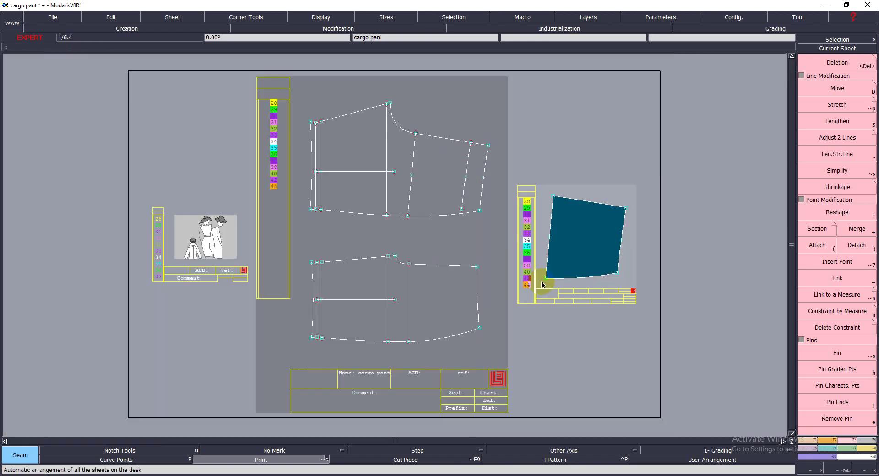
{"action": "left_click", "coordinate": [567, 264]}
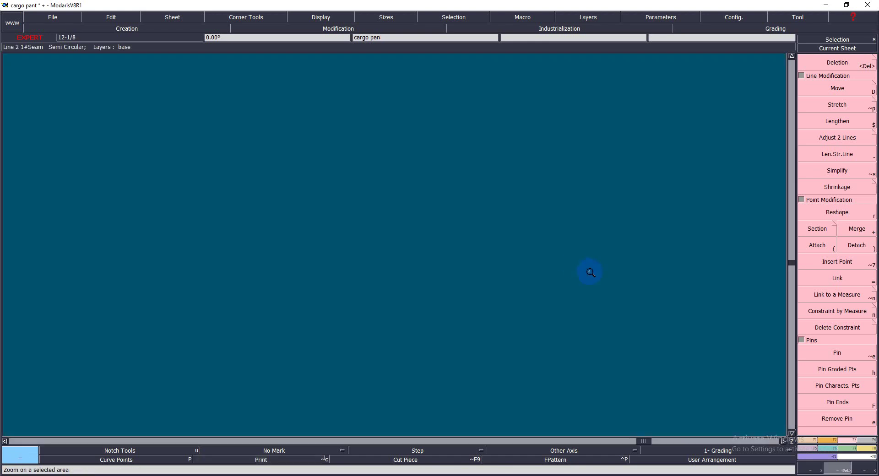
{"action": "left_click", "coordinate": [585, 269]}
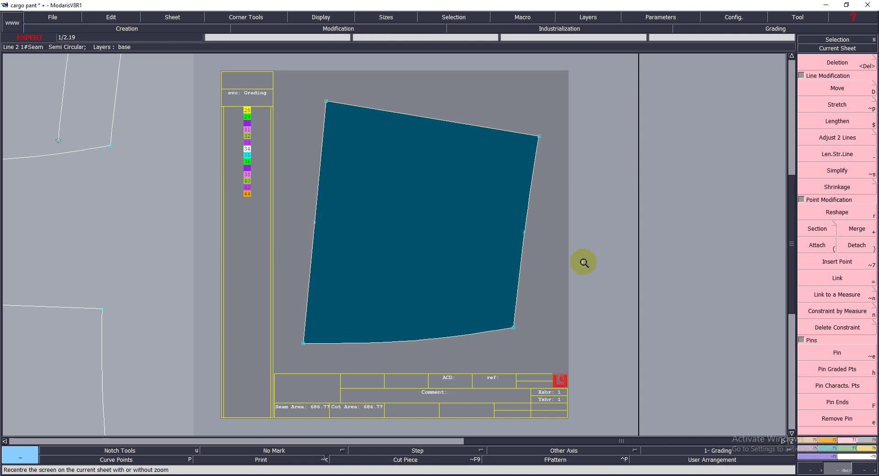
{"action": "left_click", "coordinate": [791, 243]}
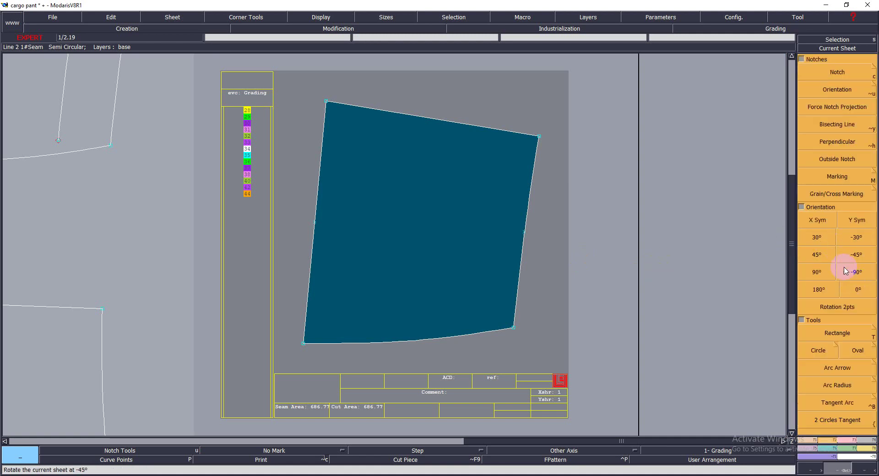
{"action": "left_click", "coordinate": [832, 308]}
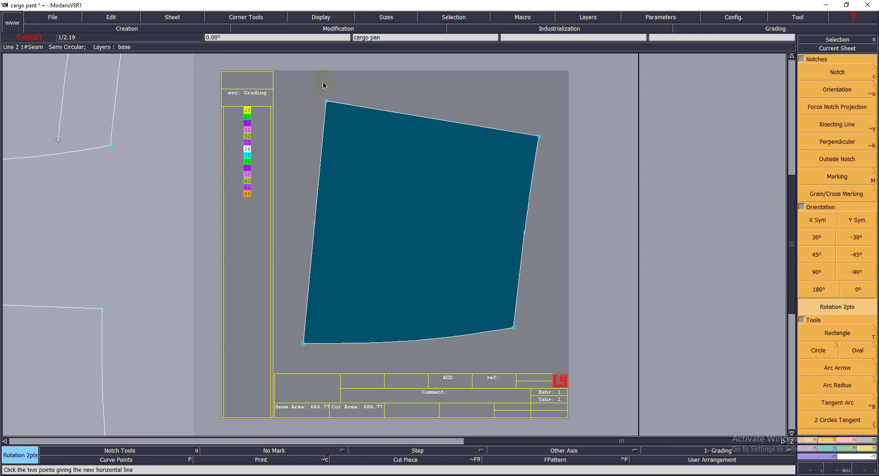
{"action": "left_click", "coordinate": [325, 100]}
{"action": "left_click", "coordinate": [304, 343]}
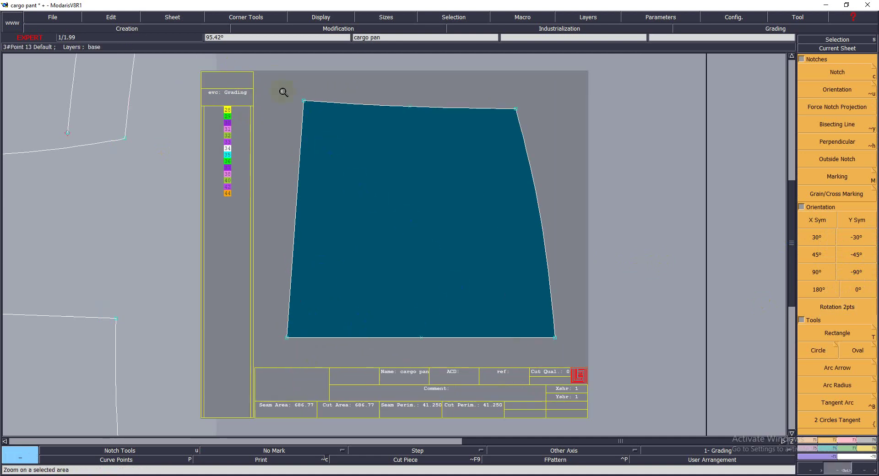
{"action": "left_click_drag", "start_coordinate": [284, 92], "coordinate": [594, 343]}
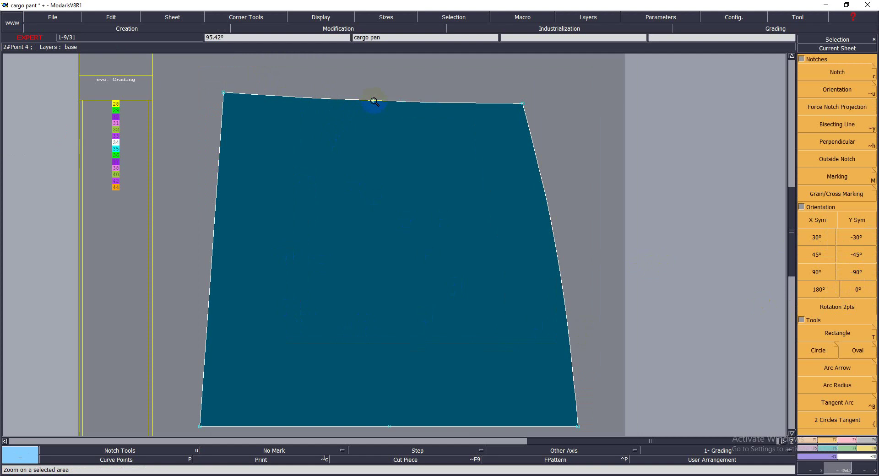
Add a split point on the top edge and detach it from the edge
{"action": "key", "text": "F4"}
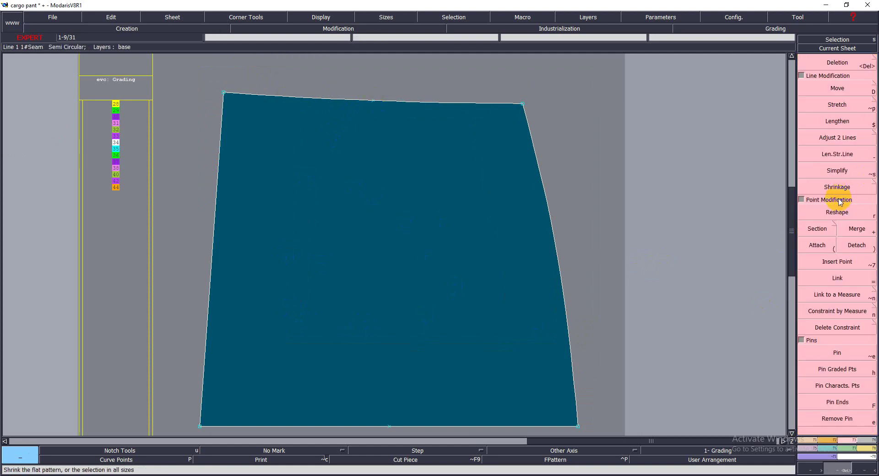
{"action": "left_click", "coordinate": [818, 230]}
{"action": "left_click", "coordinate": [373, 100]}
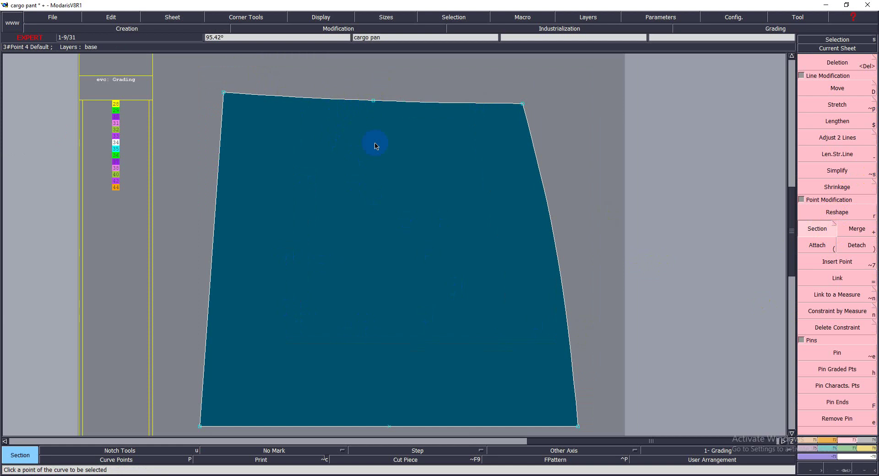
{"action": "left_click", "coordinate": [860, 281]}
{"action": "left_click", "coordinate": [856, 246]}
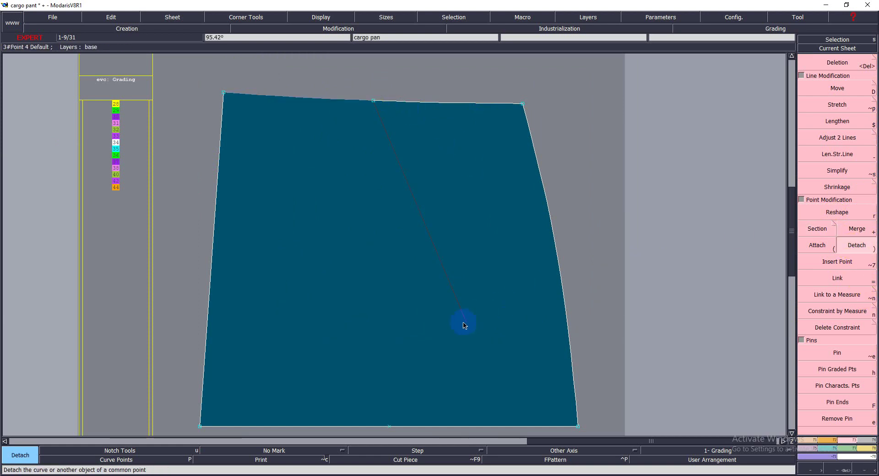
{"action": "left_click", "coordinate": [407, 228]}
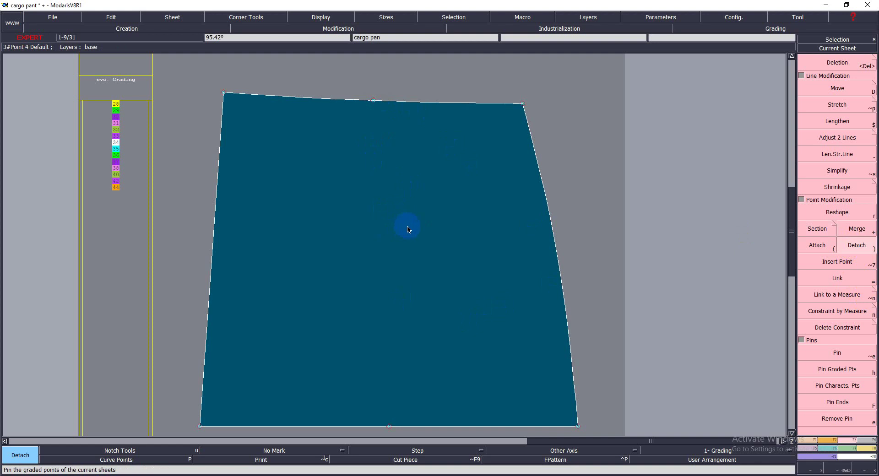
Stretch the top-right corner outward by 0.375 around the bottom-middle pivot
{"action": "key", "text": "alt+p"}
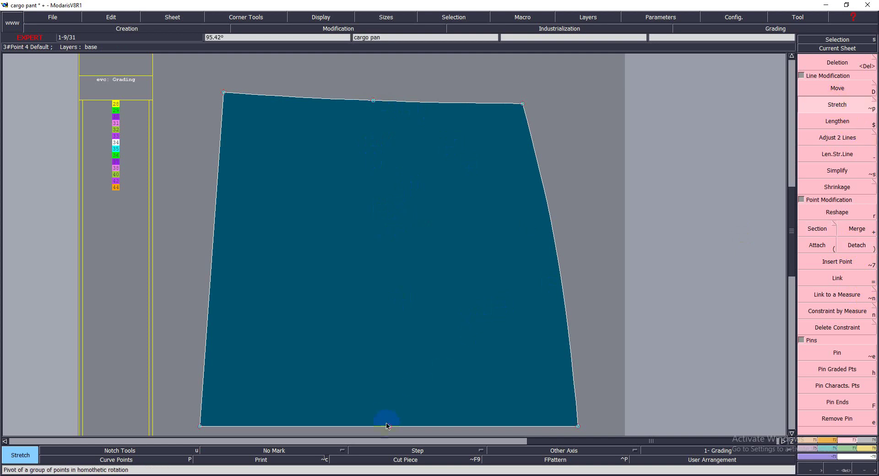
{"action": "left_click", "coordinate": [389, 425]}
{"action": "left_click_drag", "start_coordinate": [374, 103], "coordinate": [387, 101]}
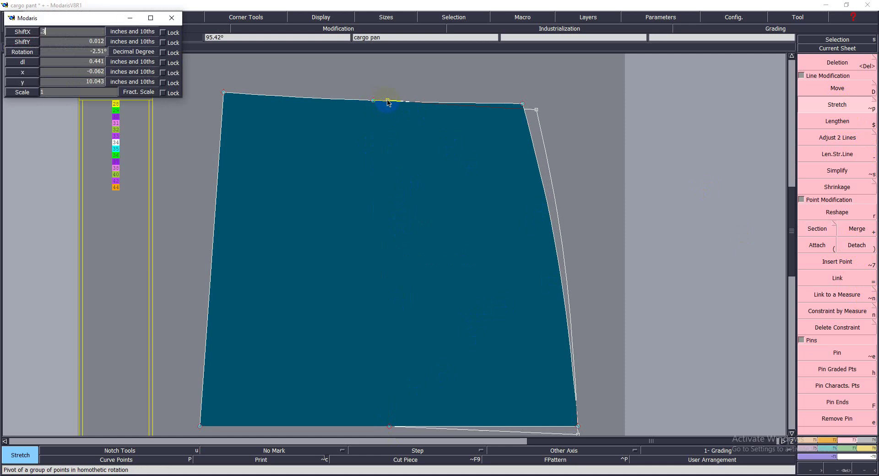
{"action": "type", "text": "0.375"}
{"action": "key", "text": "Return"}
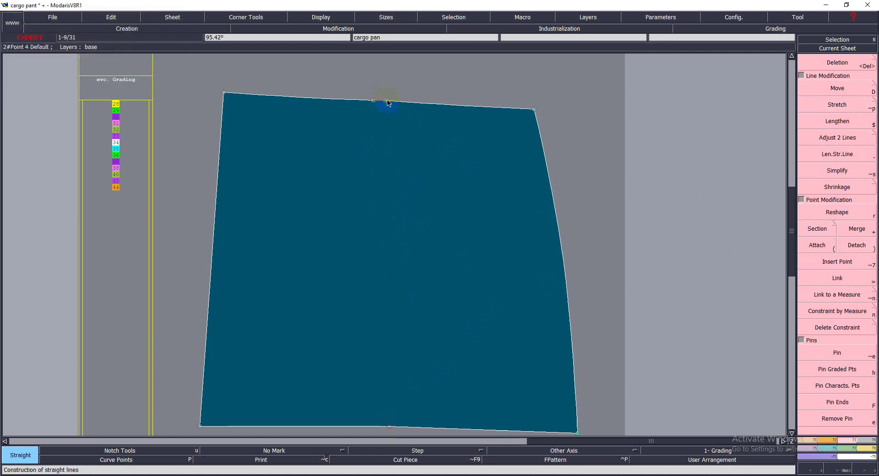
{"action": "left_click", "coordinate": [390, 427]}
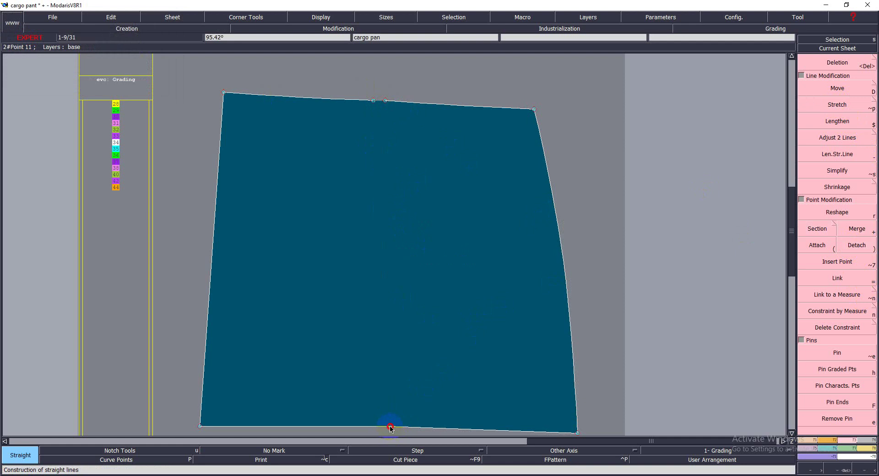
{"action": "left_click", "coordinate": [373, 101]}
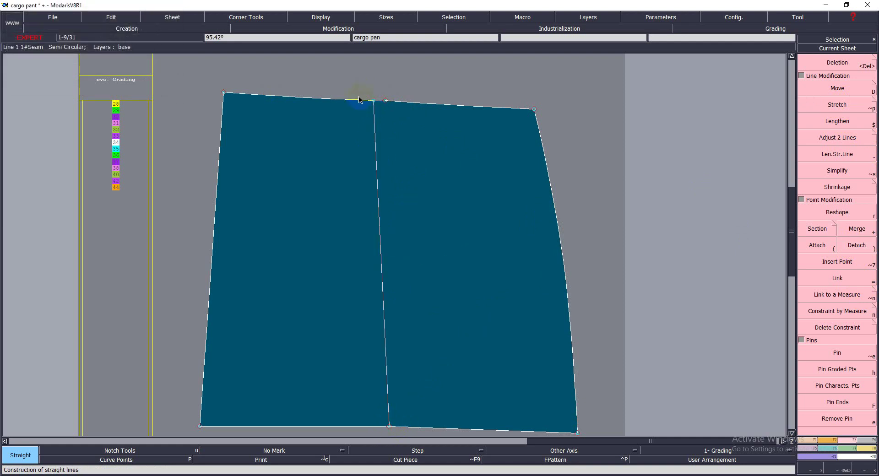
{"action": "key", "text": "ctrl+z"}
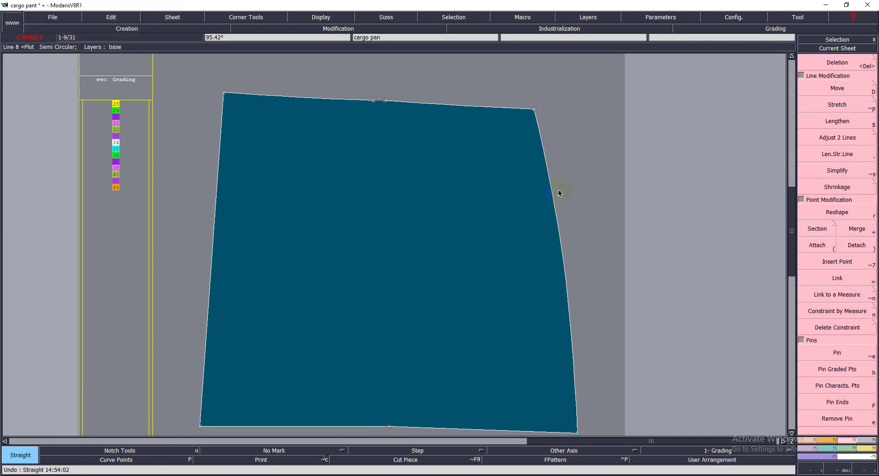
Stretch the left-side points with ShiftX -0.375 and deselect everything
{"action": "left_click", "coordinate": [835, 110]}
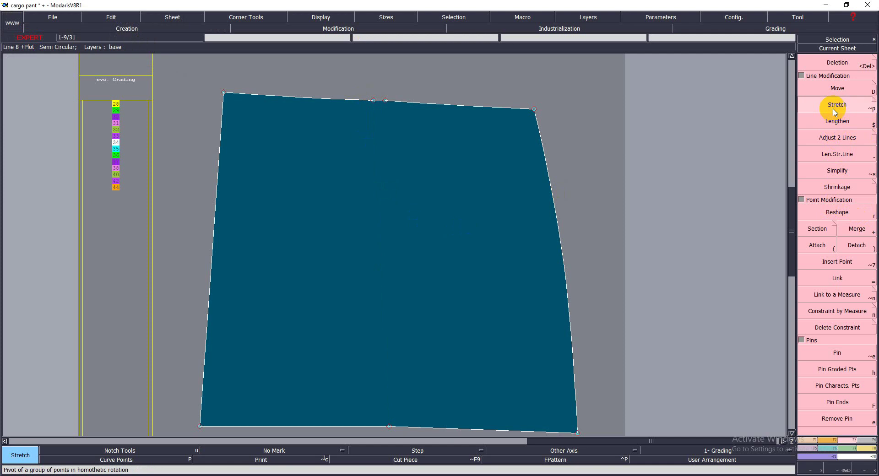
{"action": "left_click_drag", "start_coordinate": [388, 426], "coordinate": [370, 120]}
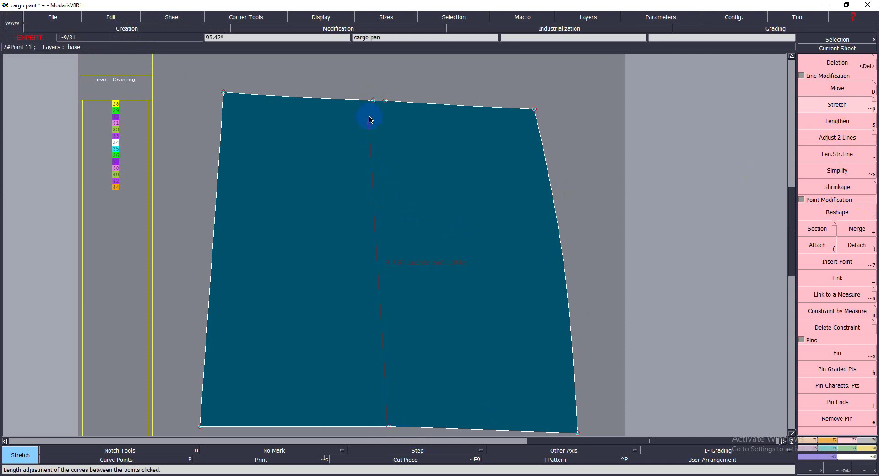
{"action": "type", "text": "0.375"}
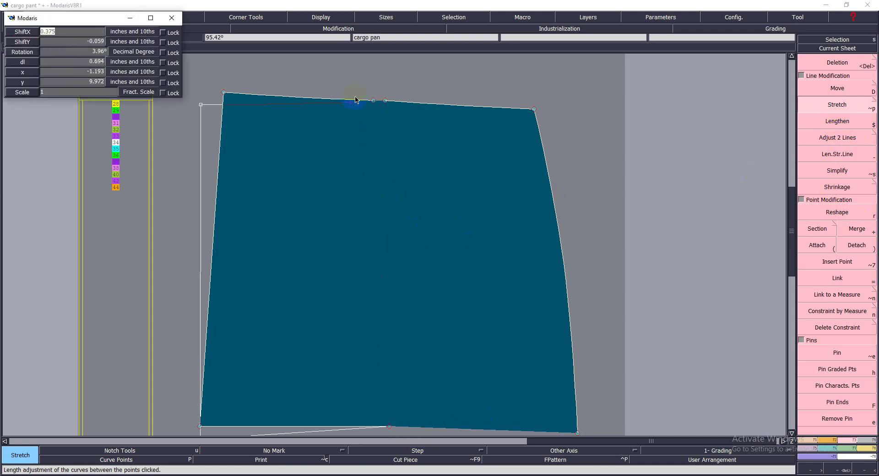
{"action": "key", "text": "BackSpace"}
{"action": "type", "text": "-."}
{"action": "type", "text": "37"}
{"action": "key", "text": "Tab"}
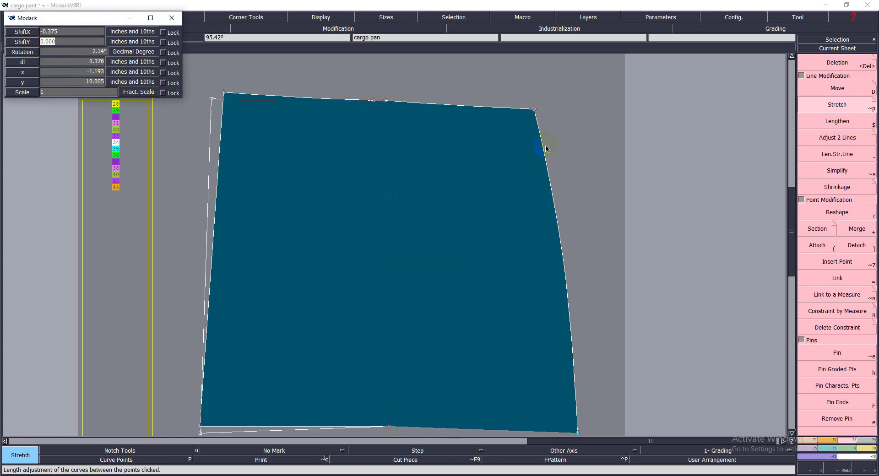
{"action": "key", "text": "Return"}
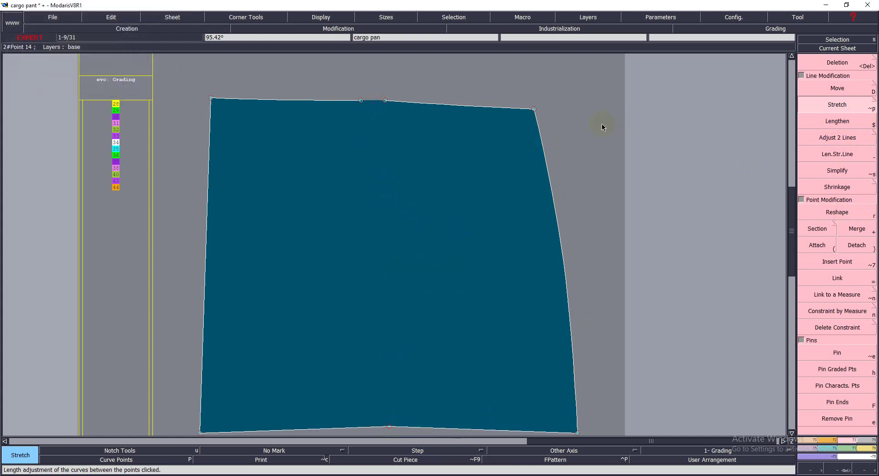
{"action": "left_click", "coordinate": [582, 127]}
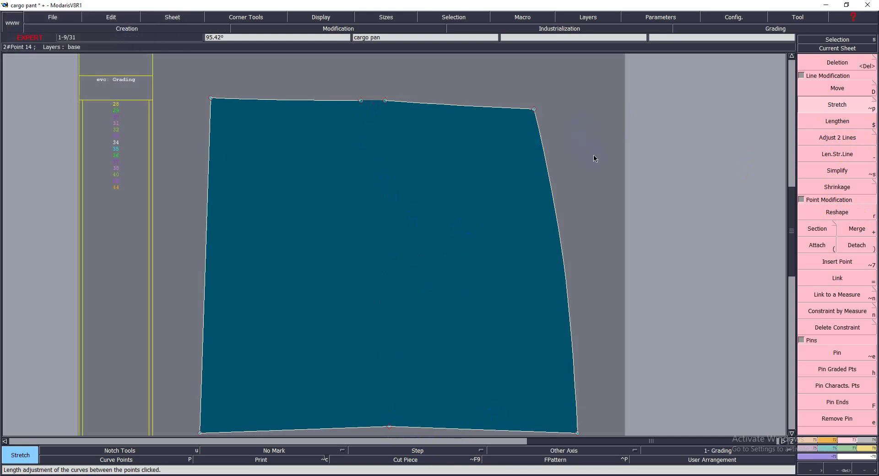
Lengthen the two top edge lines by 0.375 with Len.Str.Line beside the middle split point
{"action": "key", "text": "z"}
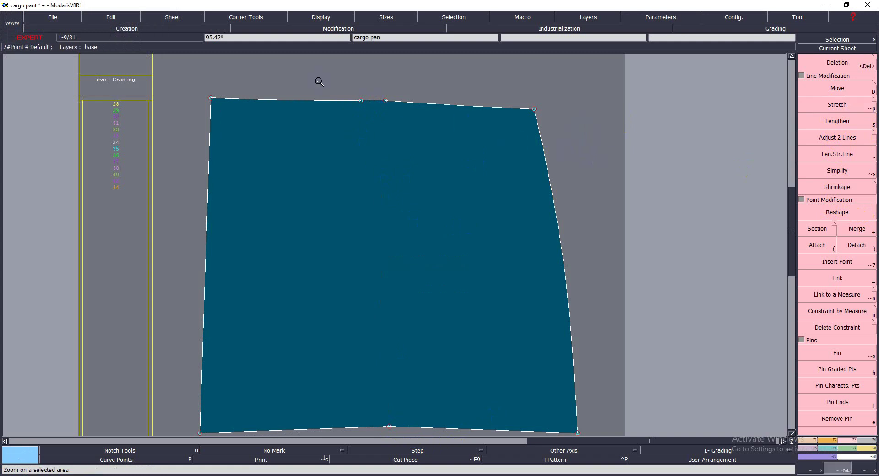
{"action": "left_click_drag", "start_coordinate": [183, 72], "coordinate": [583, 204]}
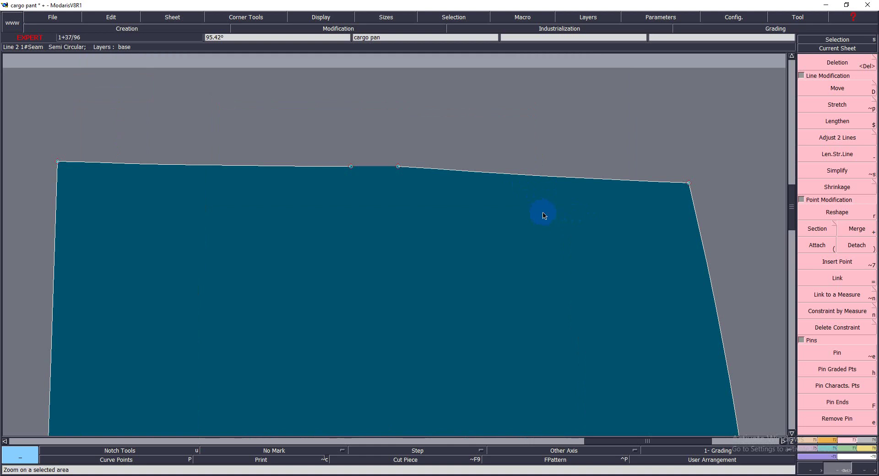
{"action": "left_click", "coordinate": [837, 154]}
{"action": "left_click", "coordinate": [474, 173]}
{"action": "left_click", "coordinate": [401, 188]}
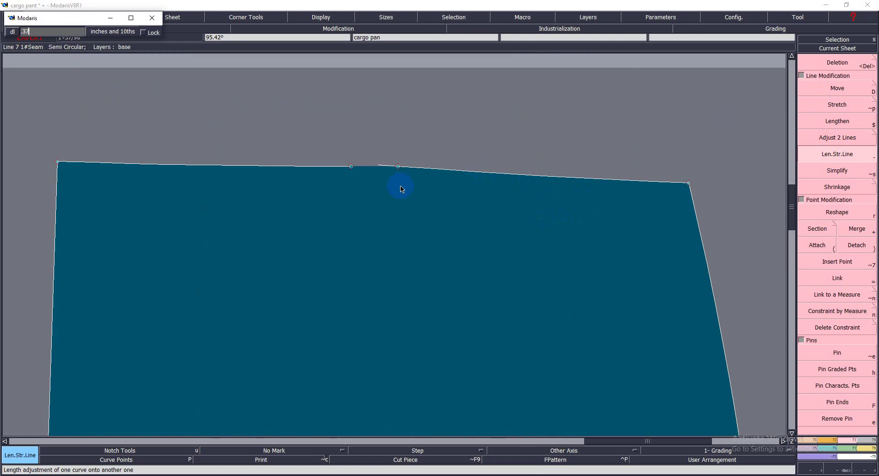
{"action": "type", "text": "0.375"}
{"action": "key", "text": "Return"}
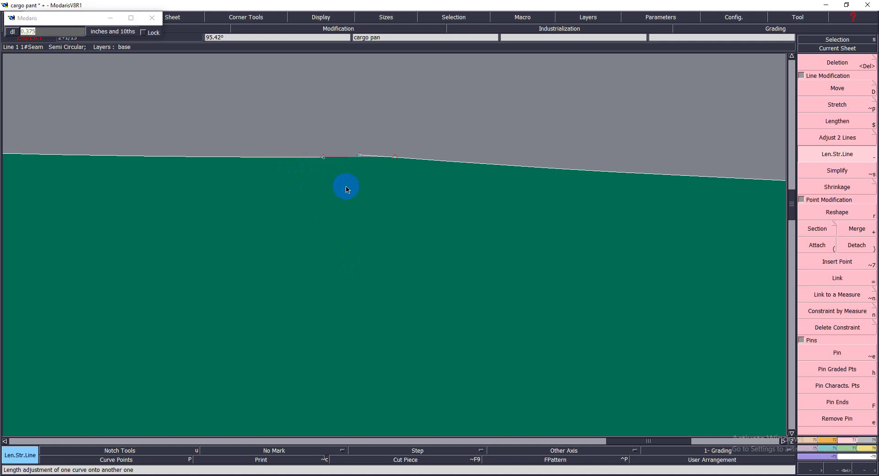
{"action": "key", "text": "z"}
{"action": "left_click_drag", "start_coordinate": [230, 96], "coordinate": [508, 251]}
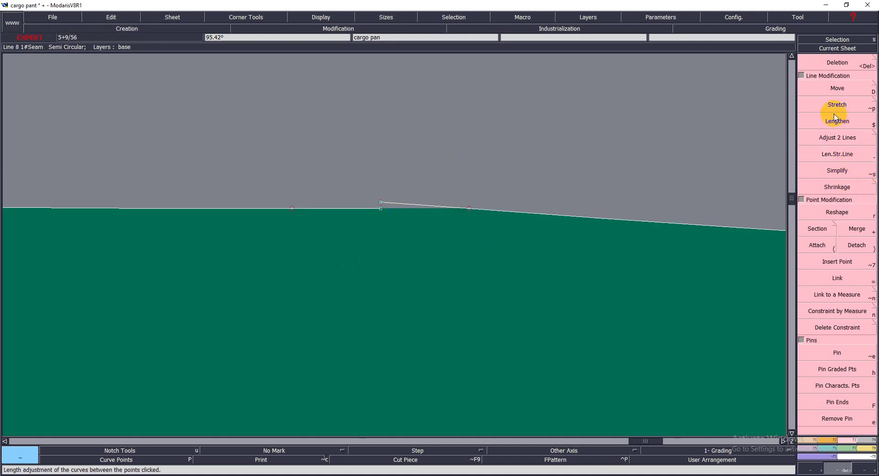
Reshape the top edge's middle vertex with dx 0 and dy 0.375 into a peak
{"action": "left_click", "coordinate": [837, 213]}
{"action": "left_click", "coordinate": [377, 202]}
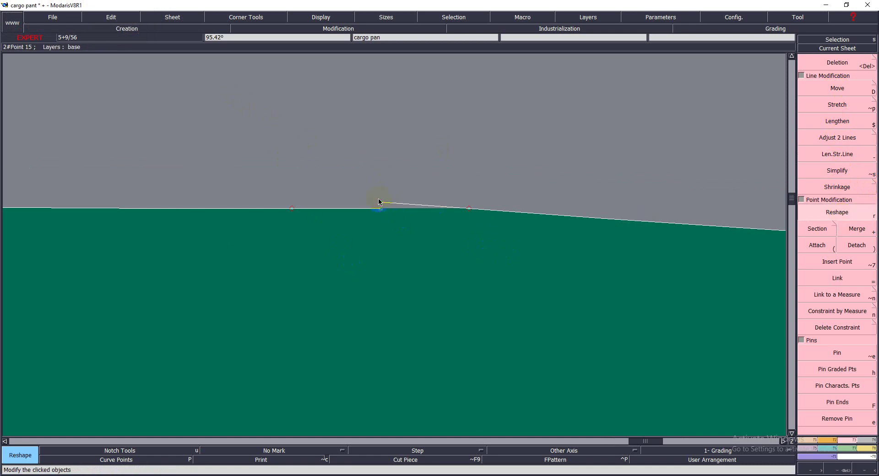
{"action": "left_click_drag", "start_coordinate": [378, 202], "coordinate": [384, 179]}
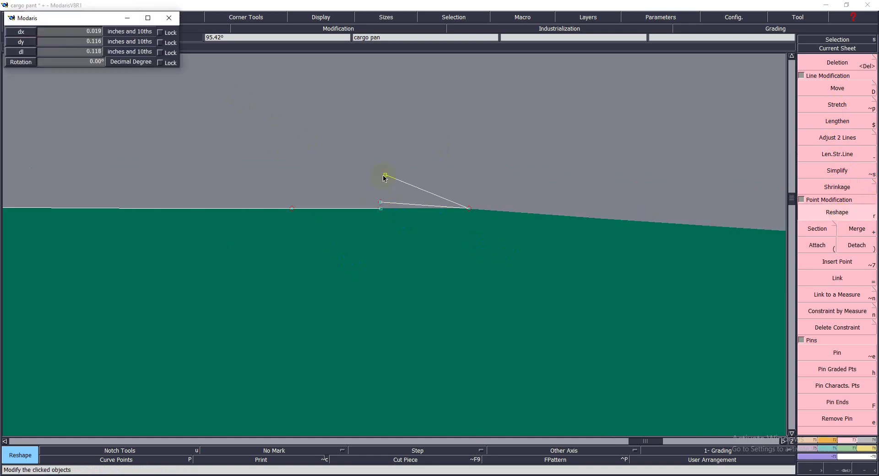
{"action": "type", "text": "0"}
{"action": "key", "text": "Tab"}
{"action": "type", "text": ".3"}
{"action": "key", "text": "Return"}
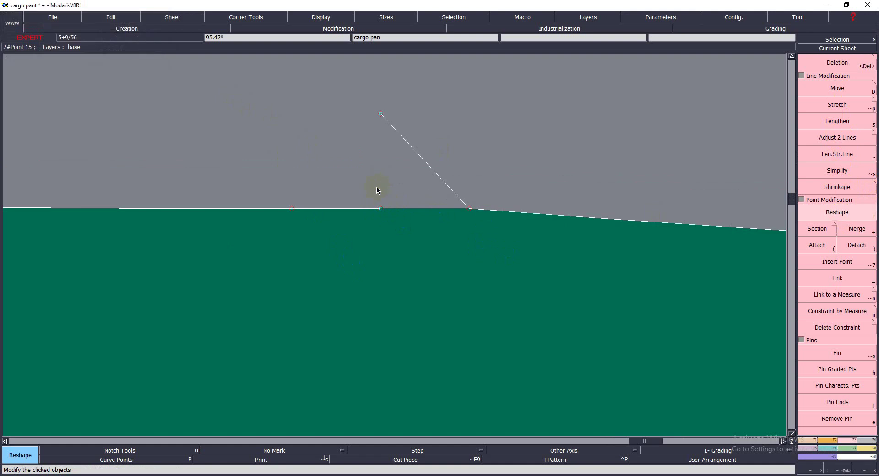
{"action": "left_click", "coordinate": [379, 212]}
{"action": "left_click", "coordinate": [393, 230]}
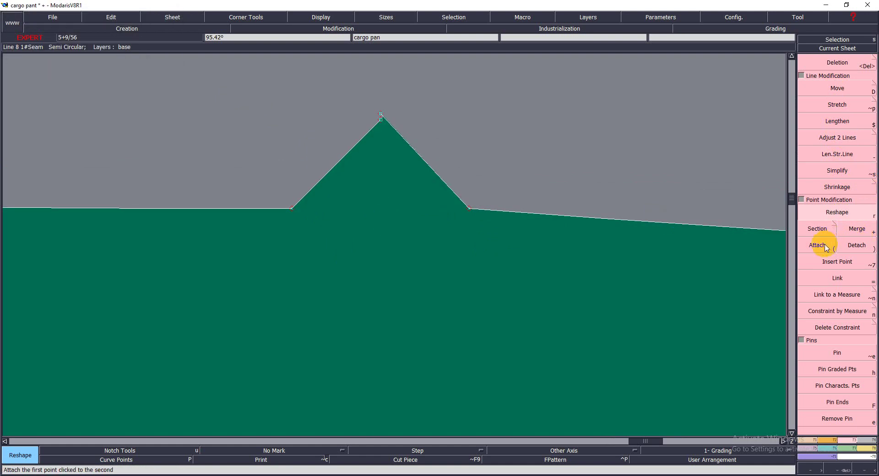
Attach the doubled apex points of the peak together into one point
{"action": "left_click", "coordinate": [659, 281]}
{"action": "left_click", "coordinate": [813, 235]}
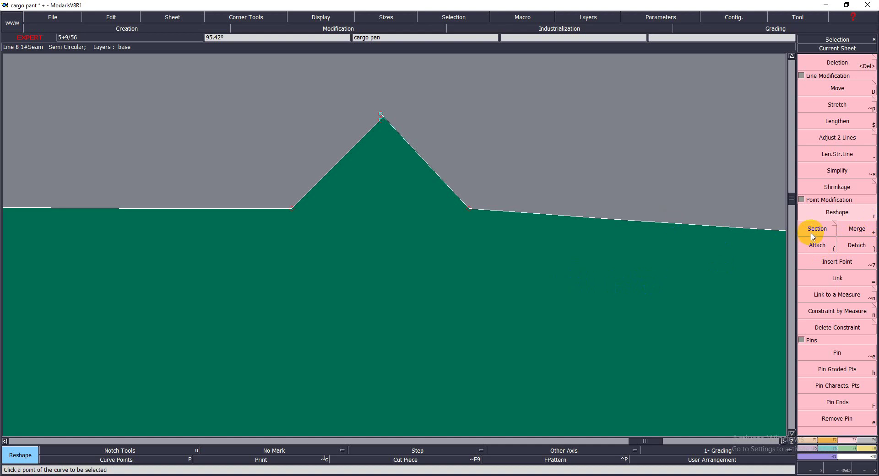
{"action": "left_click", "coordinate": [815, 242]}
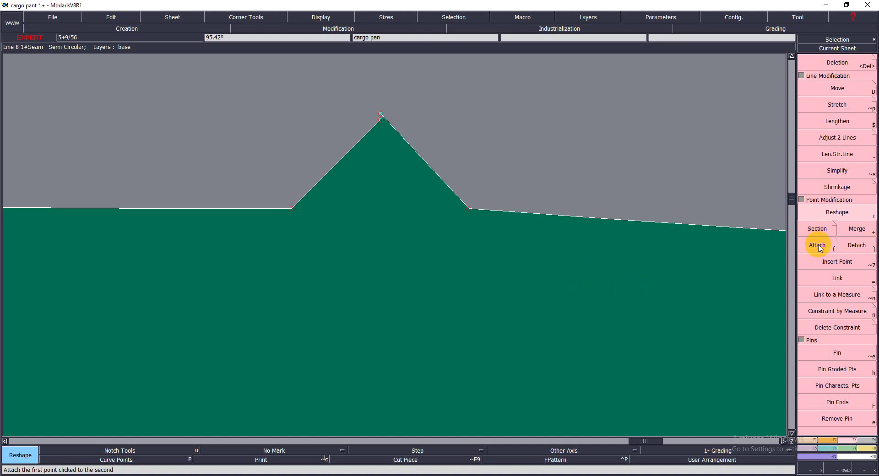
{"action": "left_click", "coordinate": [381, 120]}
{"action": "left_click", "coordinate": [381, 113]}
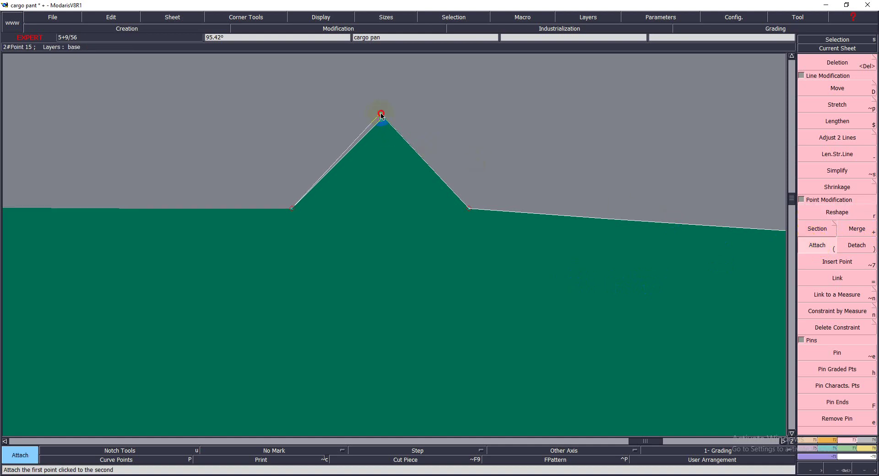
{"action": "left_click", "coordinate": [411, 159]}
{"action": "left_click_drag", "start_coordinate": [438, 150], "coordinate": [500, 271]}
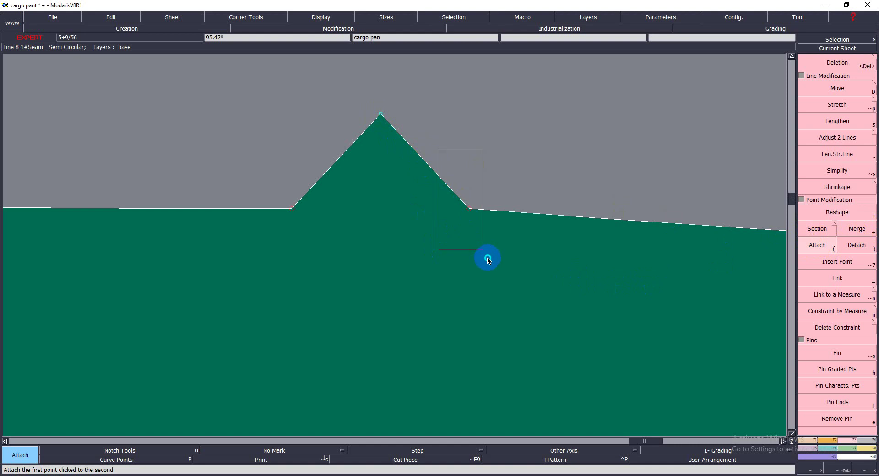
{"action": "key", "text": "h"}
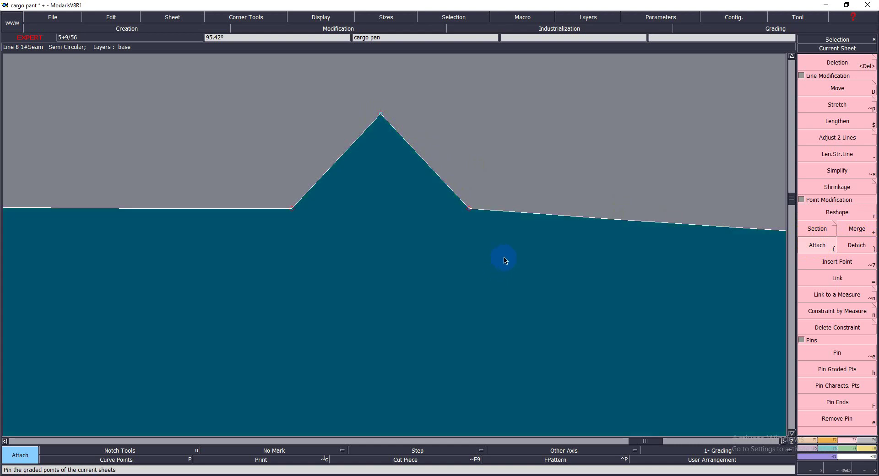
Move the points right and left of the peak up 0.100 with ShiftX 0, then recentre
{"action": "key", "text": "ctrl+c"}
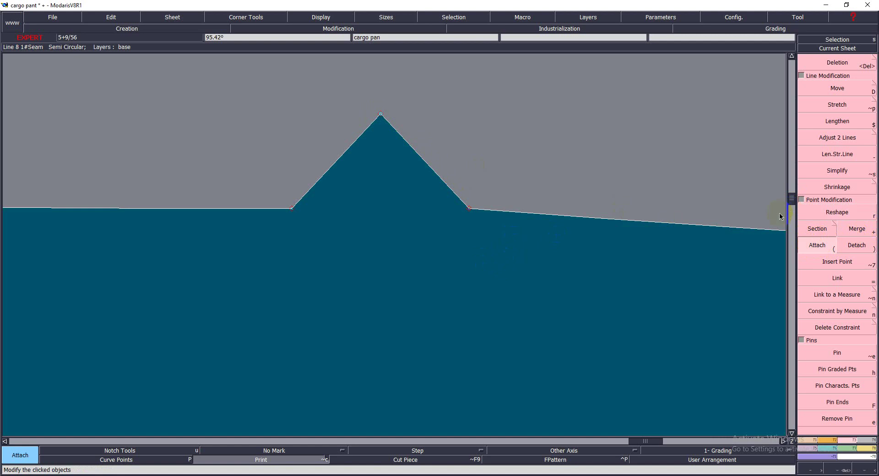
{"action": "key", "text": "shift+d"}
{"action": "left_click", "coordinate": [466, 210]}
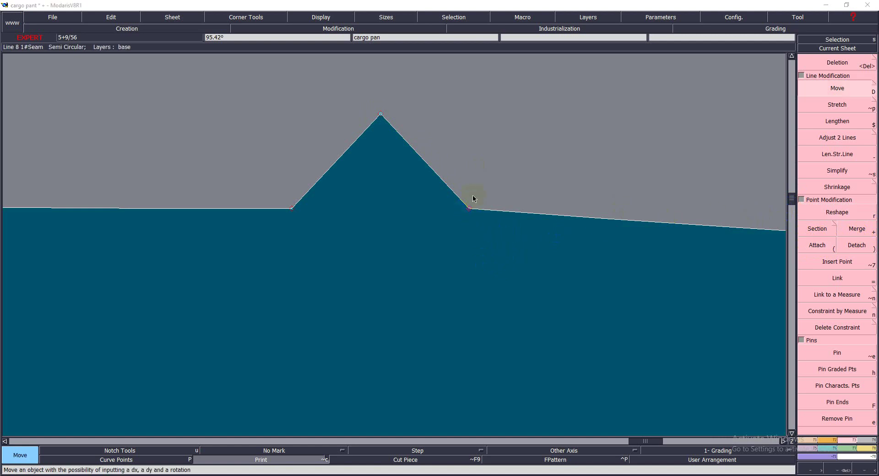
{"action": "type", "text": "0"}
{"action": "key", "text": "Return"}
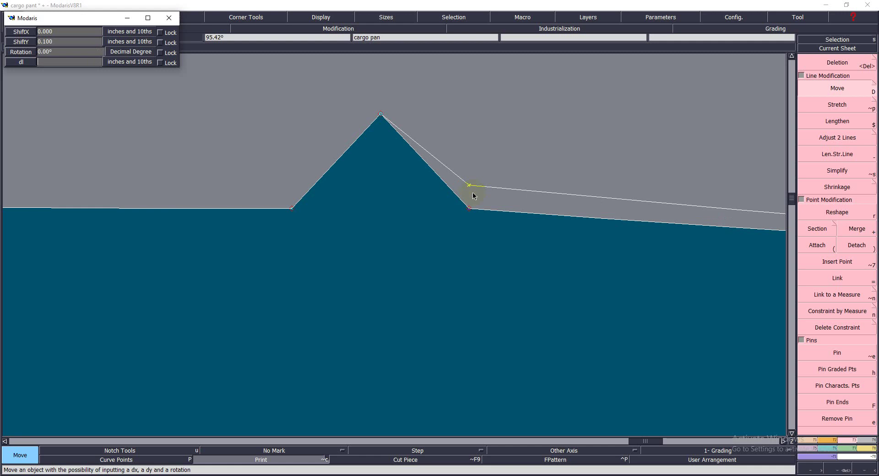
{"action": "key", "text": "Return"}
{"action": "left_click_drag", "start_coordinate": [314, 243], "coordinate": [314, 243]}
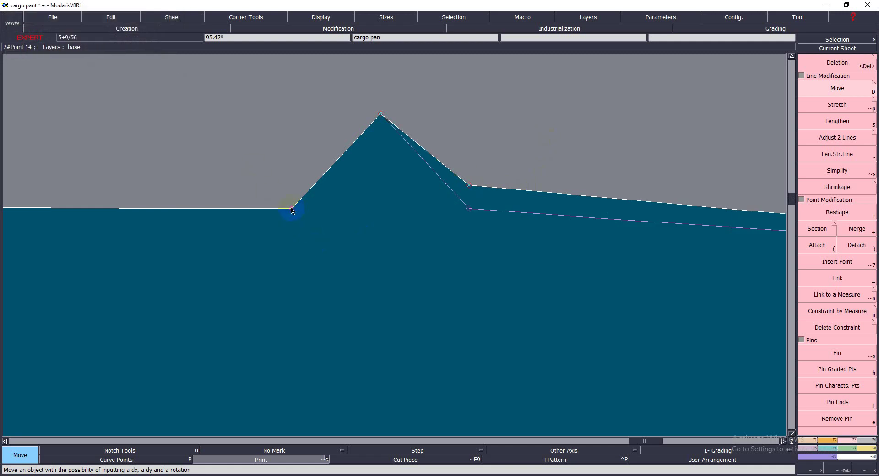
{"action": "key", "text": "Return"}
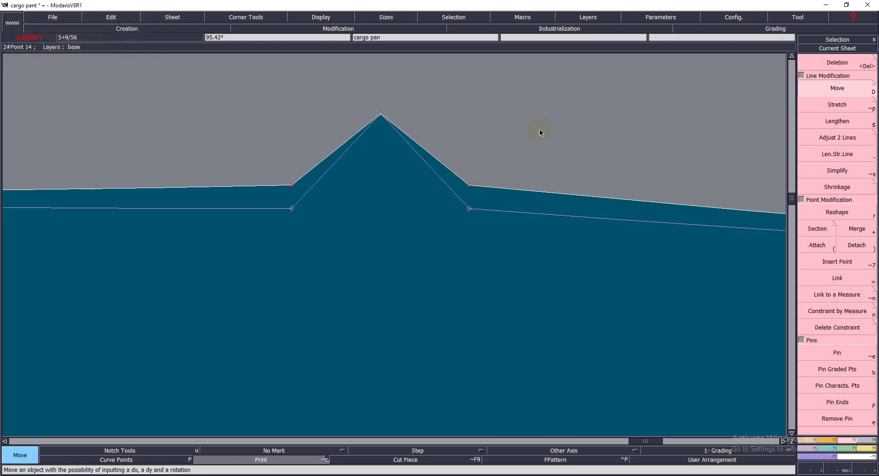
{"action": "key", "text": "Home"}
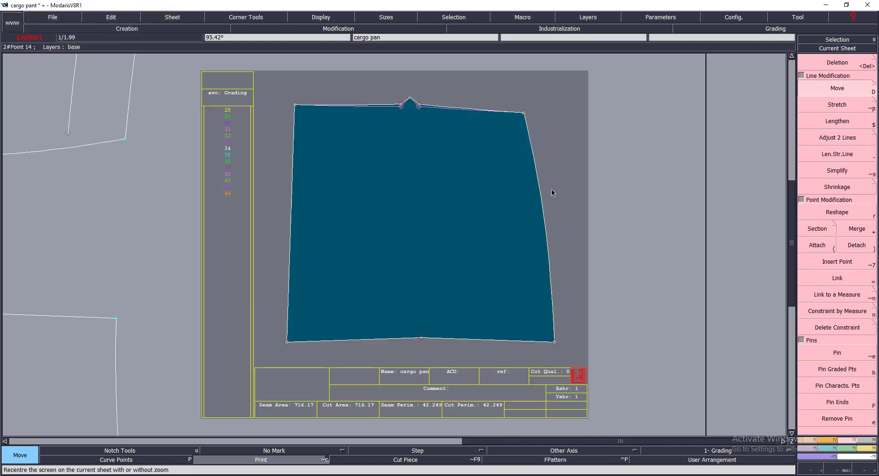
Marry the cargo pan piece onto the upper front leg piece
{"action": "left_click", "coordinate": [450, 206]}
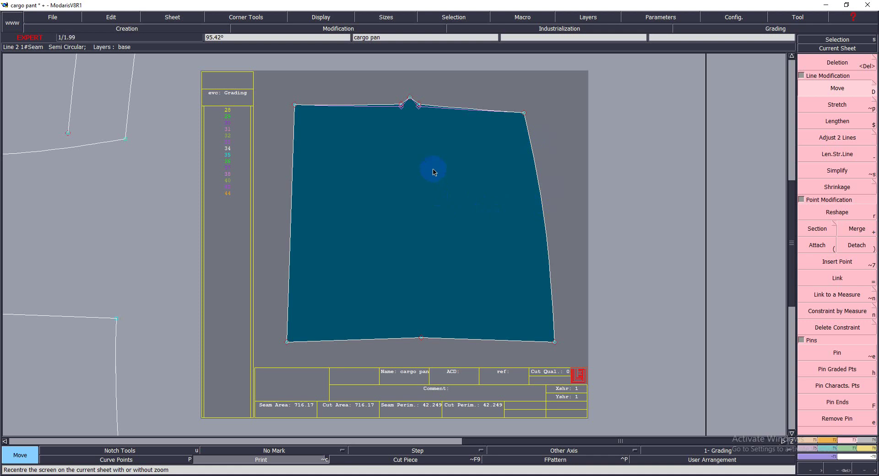
{"action": "key", "text": "End"}
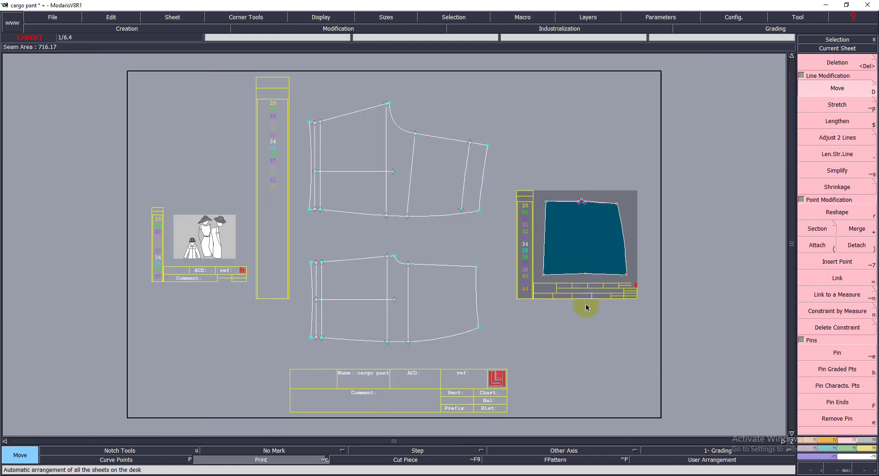
{"action": "key", "text": "m"}
{"action": "left_click", "coordinate": [442, 178]}
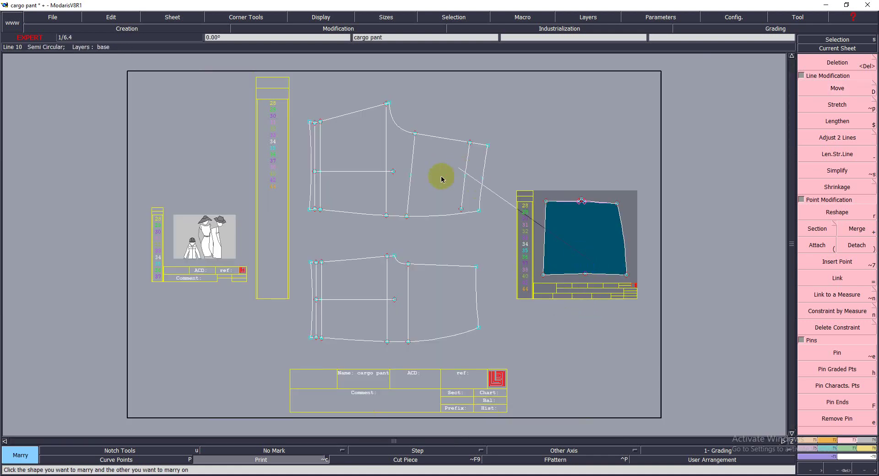
{"action": "left_click", "coordinate": [520, 241]}
Move the married piece so its corner snaps onto the leg's seam point
{"action": "left_click", "coordinate": [448, 143]}
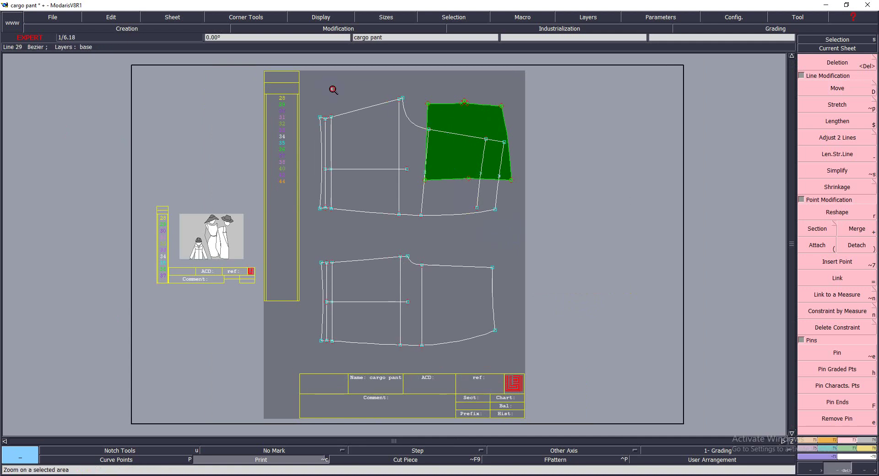
{"action": "left_click_drag", "start_coordinate": [333, 89], "coordinate": [573, 298]}
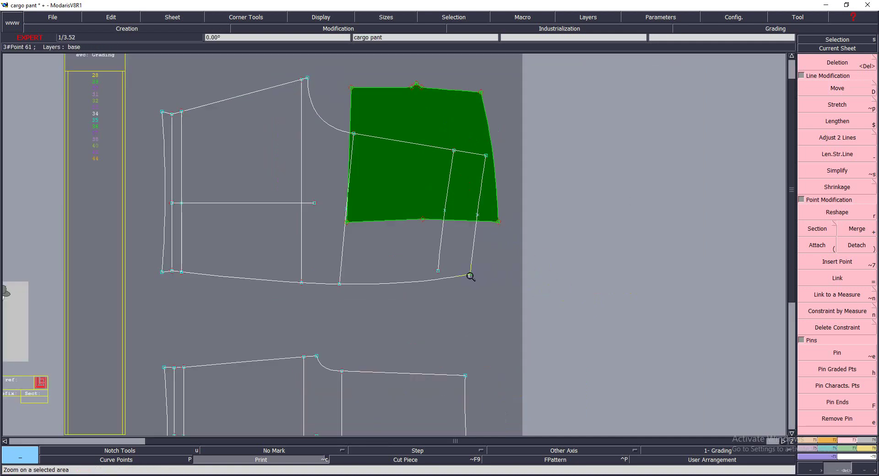
{"action": "key", "text": "shift+m"}
{"action": "left_click_drag", "start_coordinate": [367, 221], "coordinate": [441, 113]}
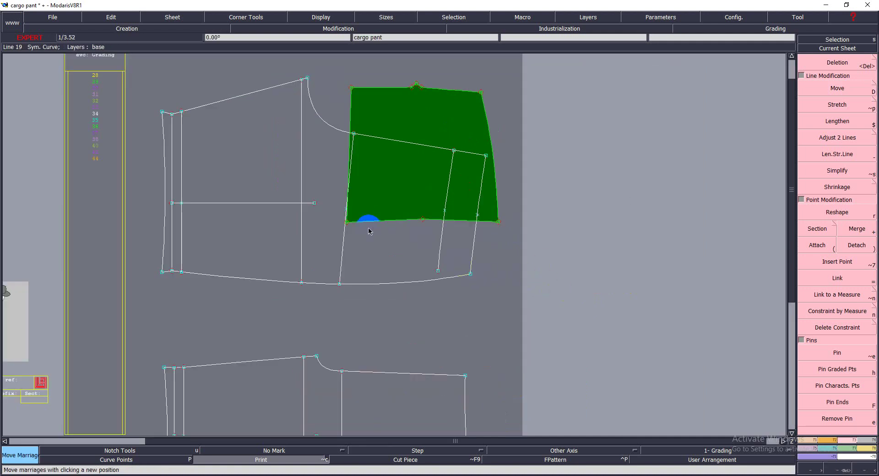
{"action": "left_click", "coordinate": [440, 113]}
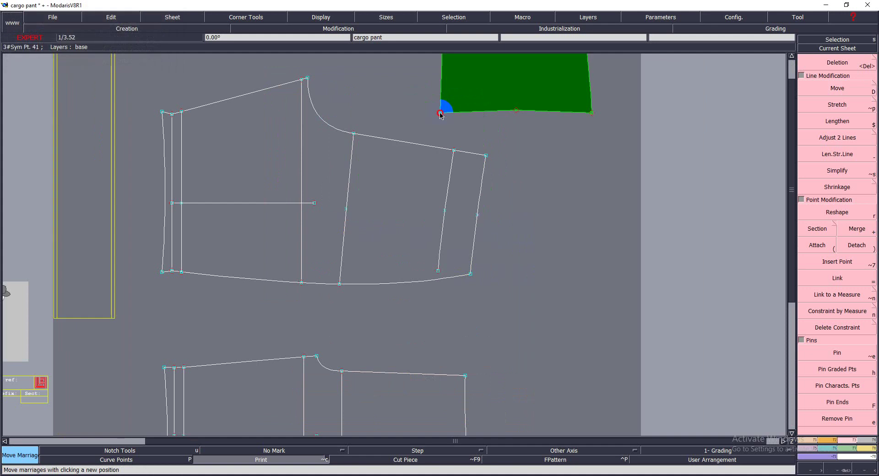
{"action": "left_click", "coordinate": [354, 134]}
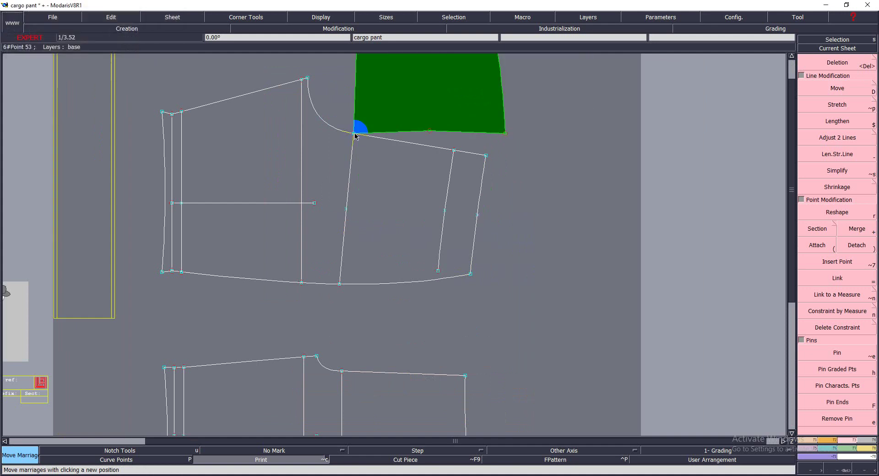
Pivot the married piece down onto the lower panel, aligning it with the hem edge
{"action": "left_click", "coordinate": [394, 293]}
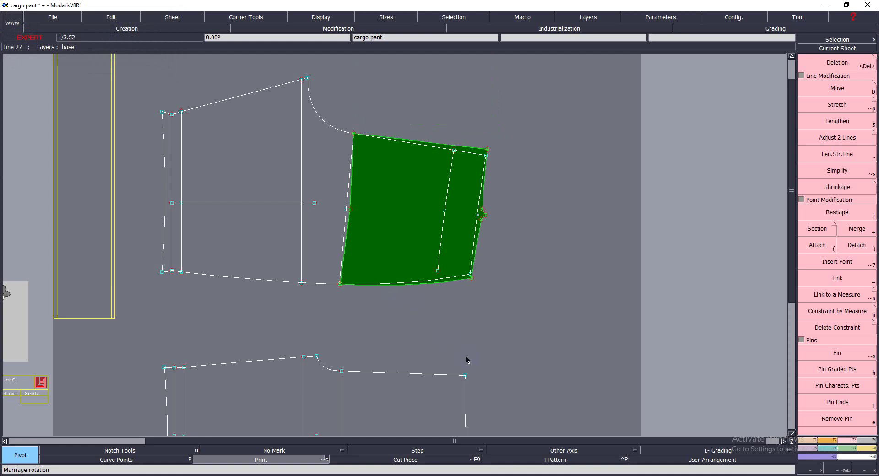
{"action": "key", "text": "F12"}
{"action": "left_click_drag", "start_coordinate": [339, 129], "coordinate": [506, 283]}
{"action": "left_click", "coordinate": [505, 283]}
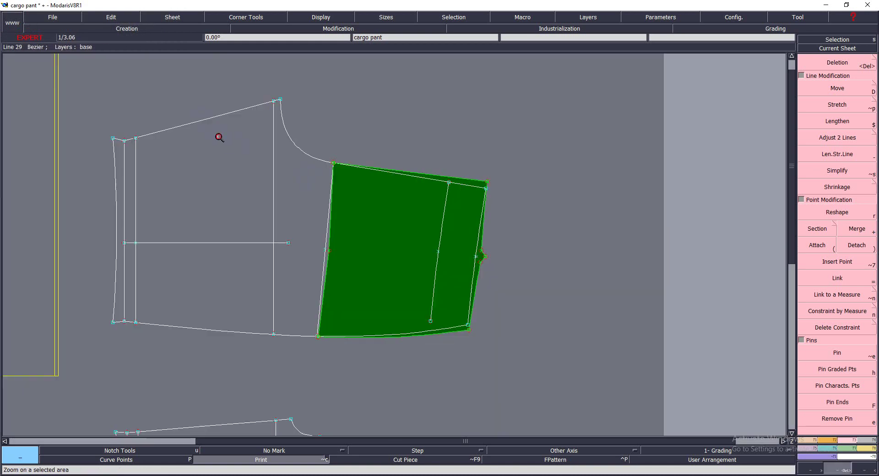
{"action": "left_click_drag", "start_coordinate": [275, 281], "coordinate": [439, 398]}
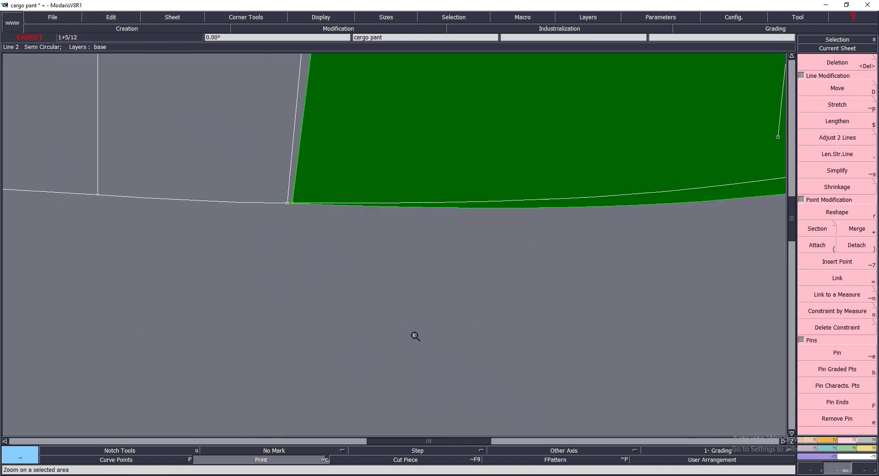
{"action": "key", "text": "m"}
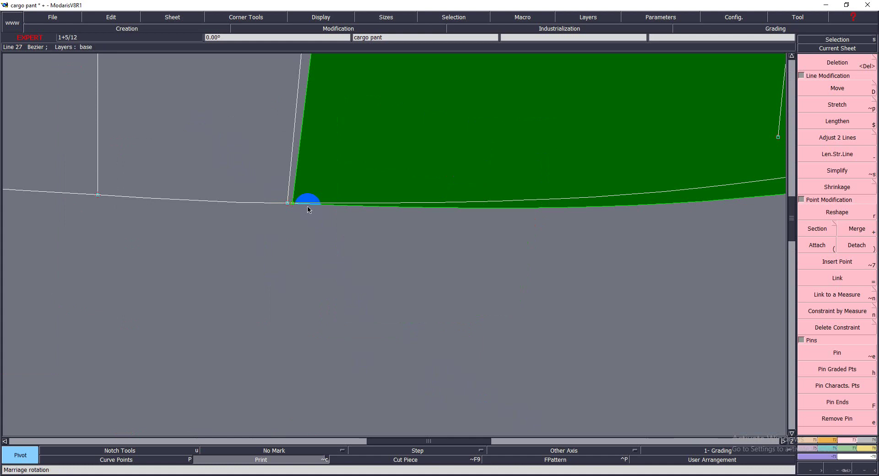
{"action": "left_click_drag", "start_coordinate": [294, 203], "coordinate": [288, 205]}
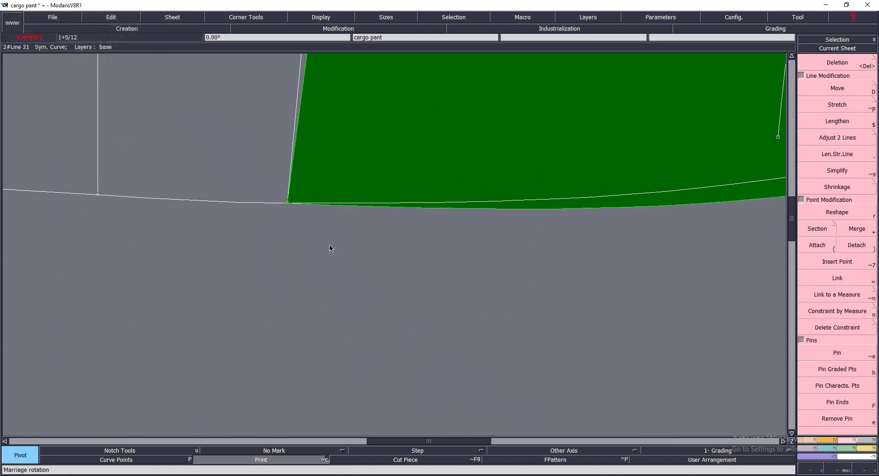
Turn on Print, turn off No Mark, and divorce the cargo pan piece from the leg
{"action": "key", "text": "F1"}
{"action": "key", "text": "z"}
{"action": "left_click_drag", "start_coordinate": [293, 158], "coordinate": [504, 276]}
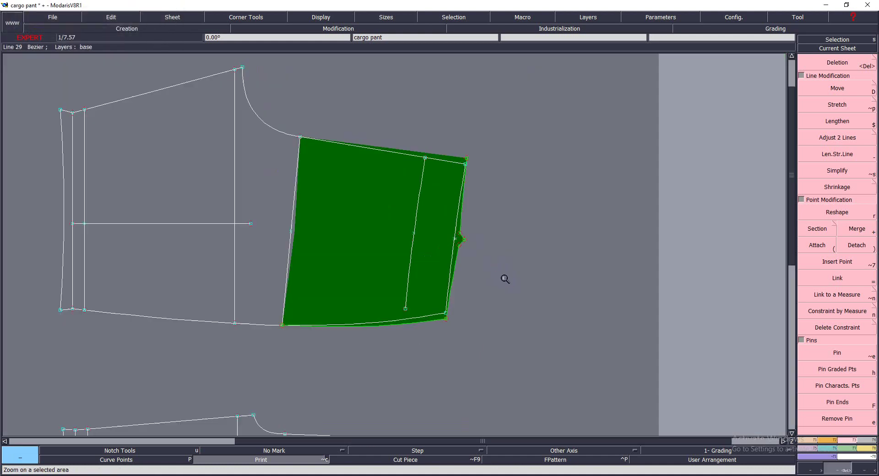
{"action": "left_click", "coordinate": [270, 460]}
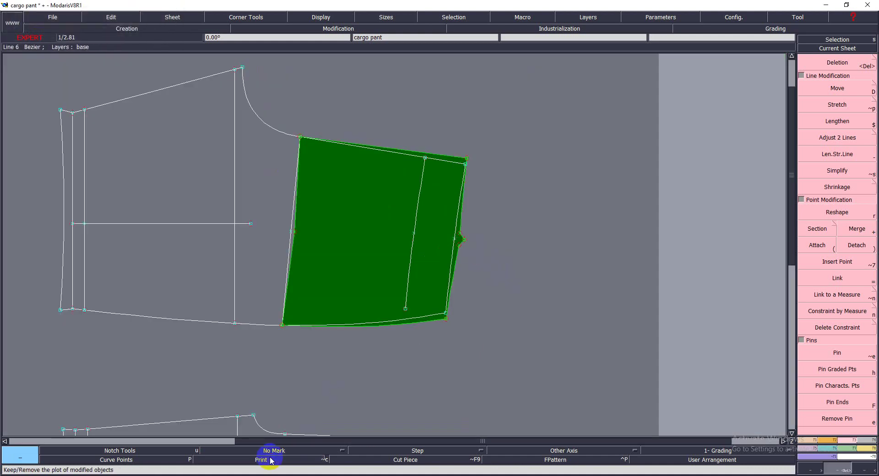
{"action": "left_click", "coordinate": [294, 451]}
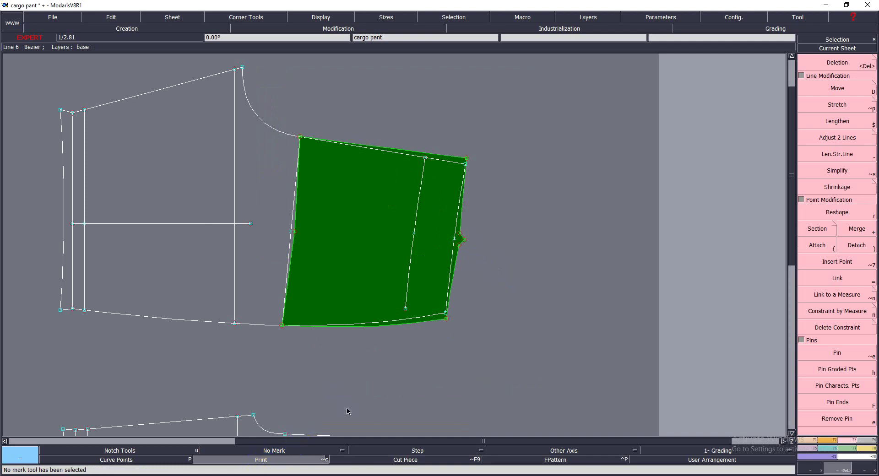
{"action": "left_click", "coordinate": [362, 262]}
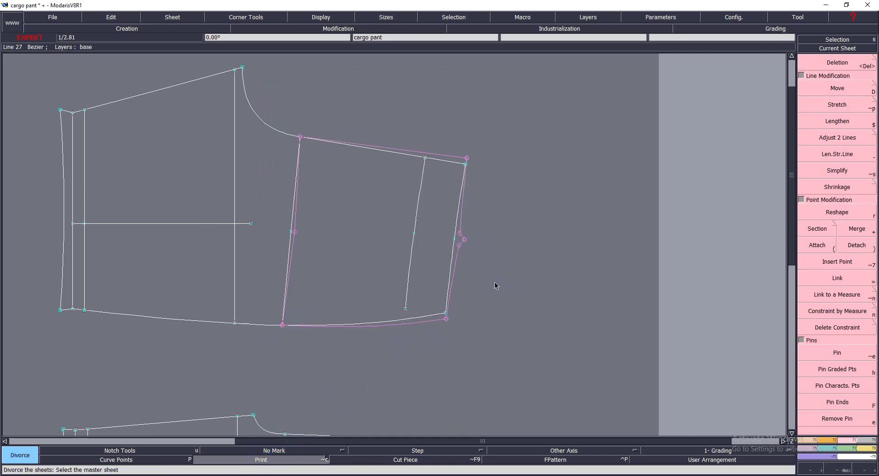
{"action": "key", "text": "z"}
{"action": "left_click", "coordinate": [209, 106]}
Place a developed point on the side seam beside the notch, undoing a stray extra one
{"action": "left_click", "coordinate": [530, 371]}
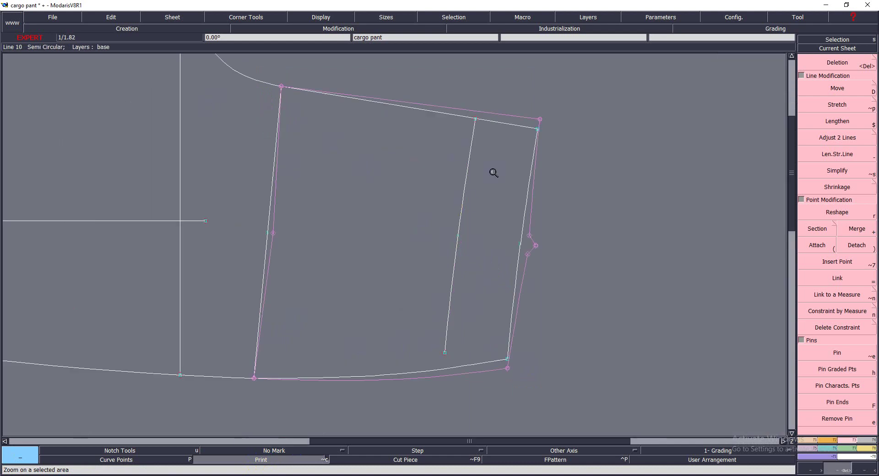
{"action": "left_click", "coordinate": [605, 305]}
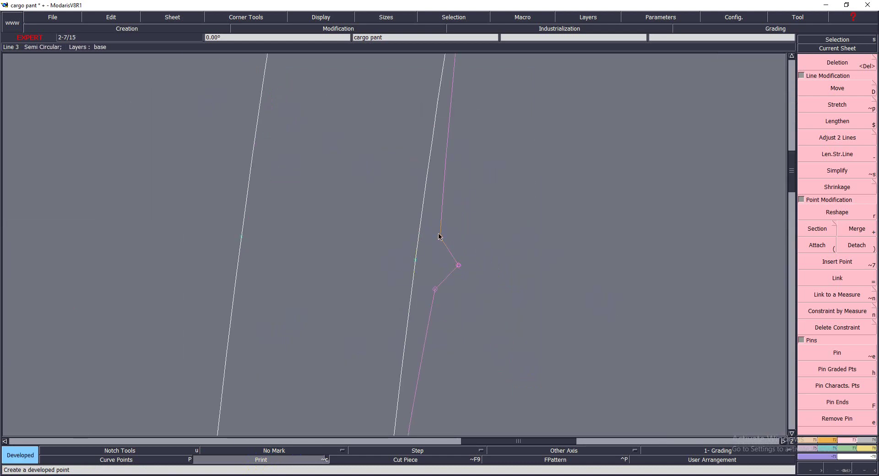
{"action": "left_click", "coordinate": [415, 259]}
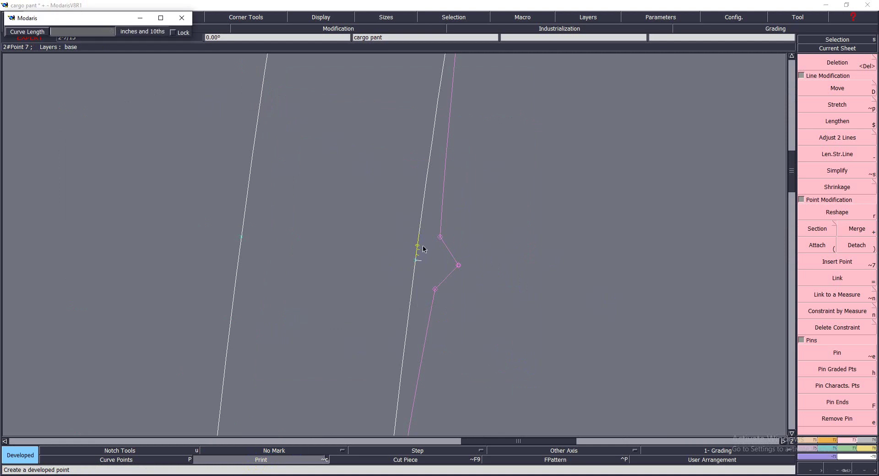
{"action": "type", "text": "-.3"}
{"action": "key", "text": "Return"}
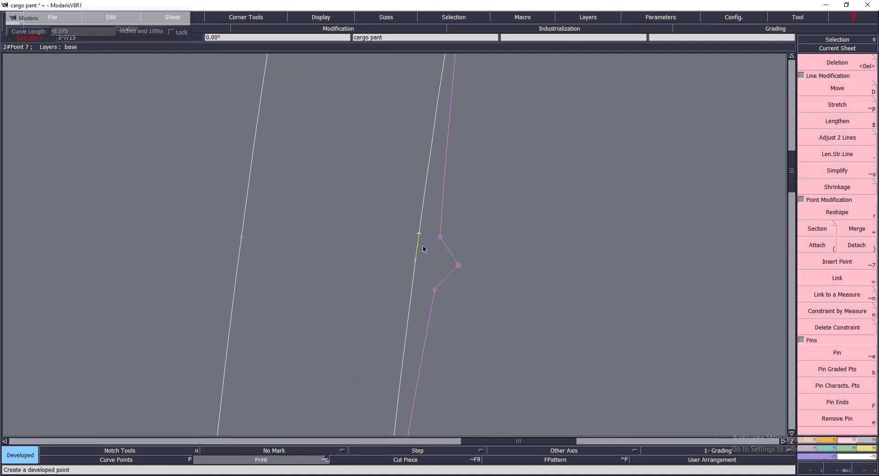
{"action": "left_click", "coordinate": [415, 260]}
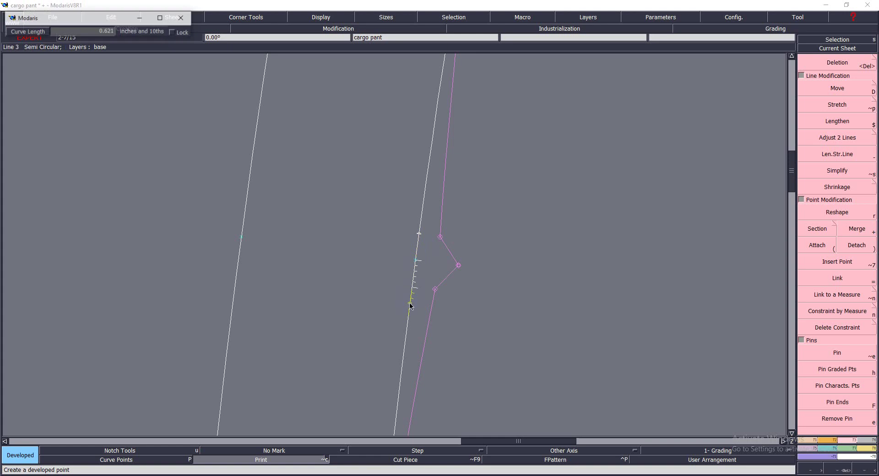
{"action": "left_click", "coordinate": [412, 289]}
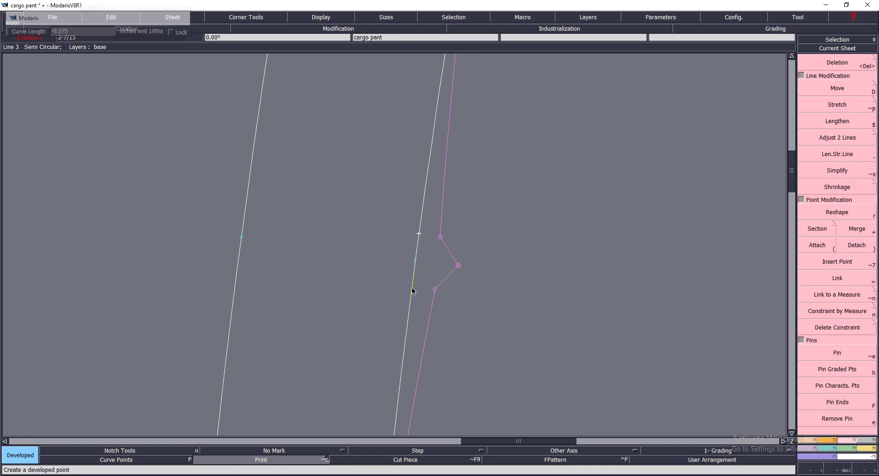
{"action": "key", "text": "ctrl+z"}
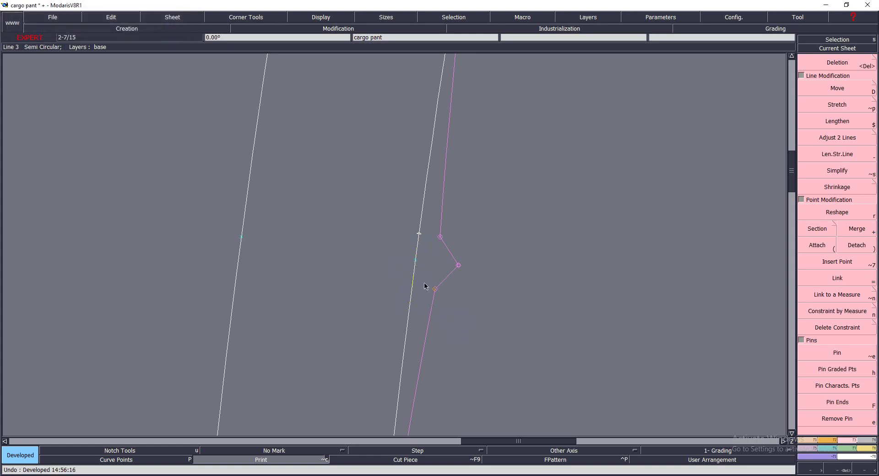
Add developed points on the side seam line at -0.375 and 0.375
{"action": "left_click", "coordinate": [416, 261]}
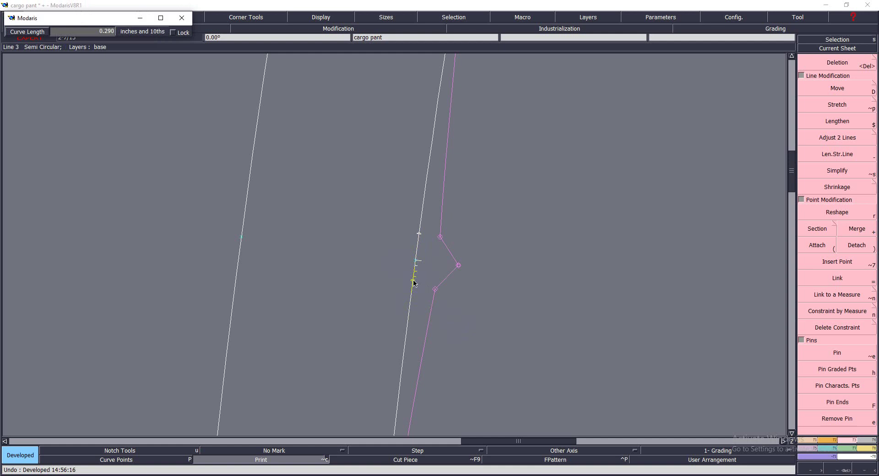
{"action": "left_click", "coordinate": [412, 281]}
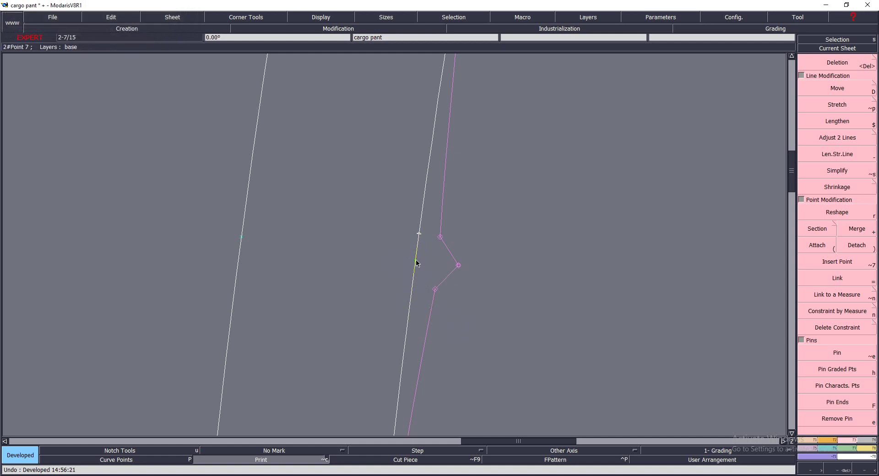
{"action": "left_click", "coordinate": [416, 261]}
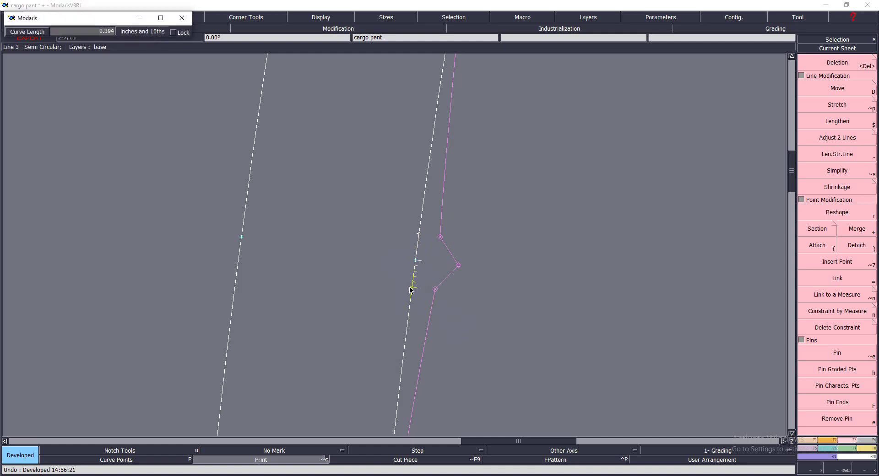
{"action": "type", "text": "-0.375"}
{"action": "key", "text": "Return"}
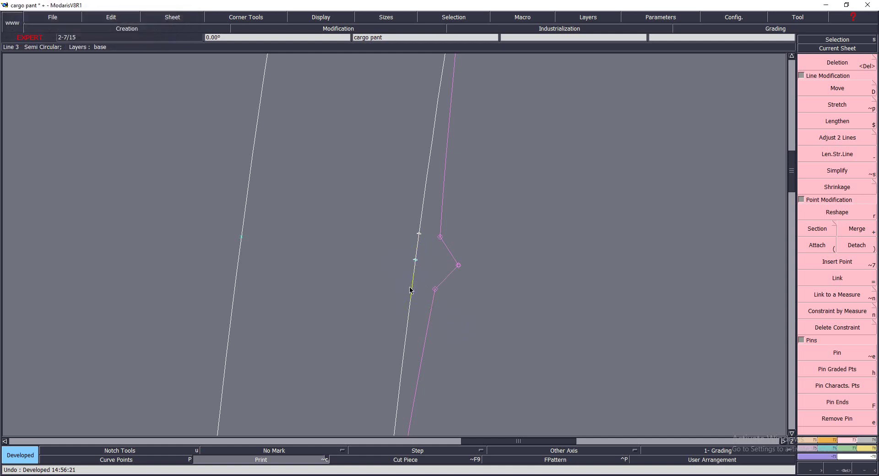
{"action": "left_click", "coordinate": [415, 261]}
{"action": "key", "text": "Tab"}
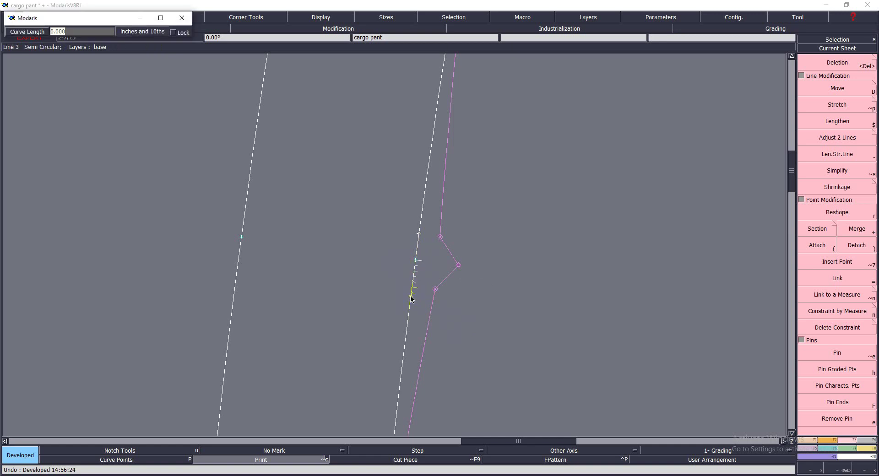
{"action": "key", "text": "BackSpace"}
{"action": "key", "text": "Return"}
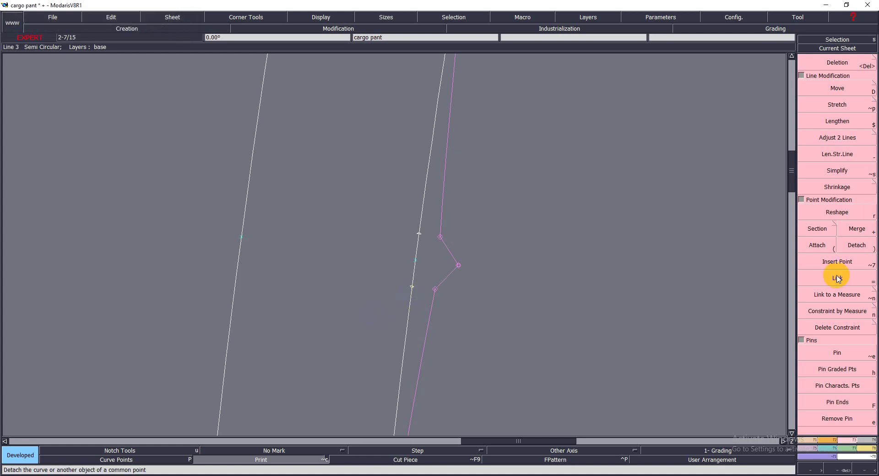
Insert two points on the white side seam line near the pocket notch
{"action": "left_click", "coordinate": [837, 262]}
{"action": "left_click", "coordinate": [421, 238]}
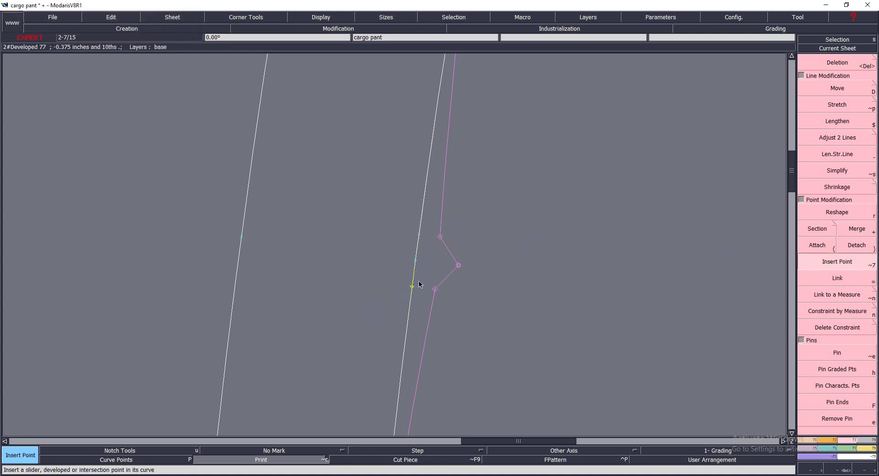
{"action": "left_click", "coordinate": [412, 288]}
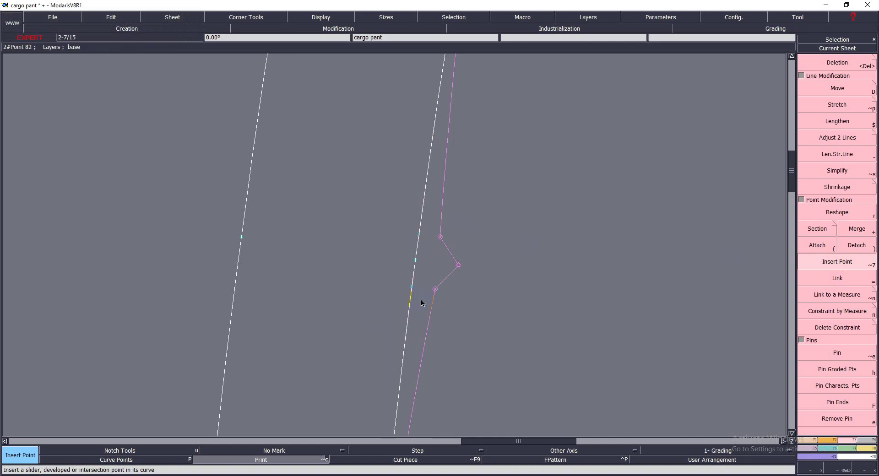
Zoom in on the pant piece and pin the sheet's graded points
{"action": "scroll", "coordinate": [447, 220], "scroll_direction": "down", "scroll_amount": 5}
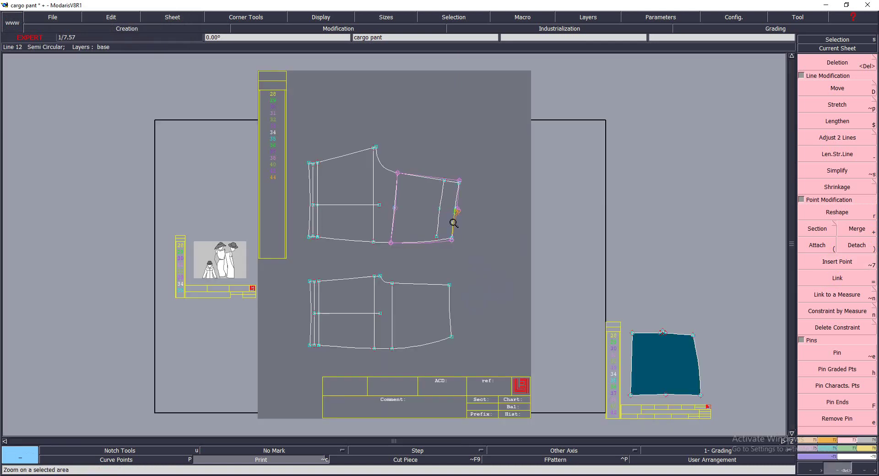
{"action": "scroll", "coordinate": [463, 229], "scroll_direction": "up", "scroll_amount": 2}
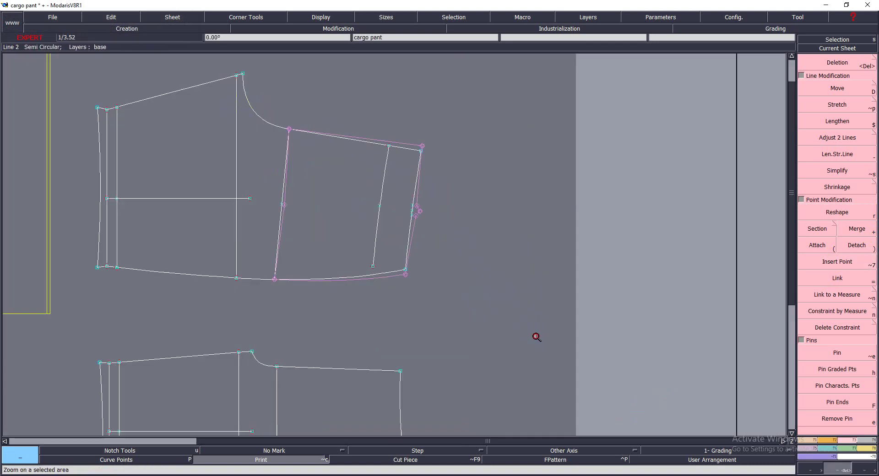
{"action": "left_click_drag", "start_coordinate": [229, 105], "coordinate": [525, 335]}
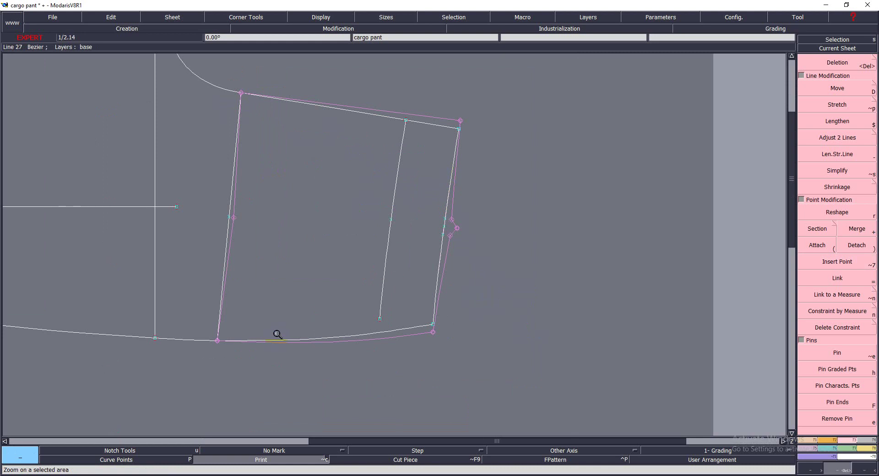
{"action": "key", "text": "h"}
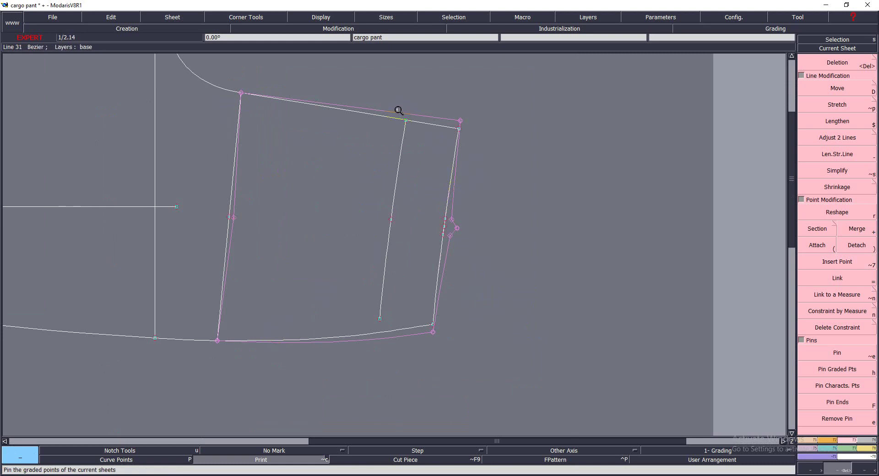
{"action": "left_click", "coordinate": [493, 168]}
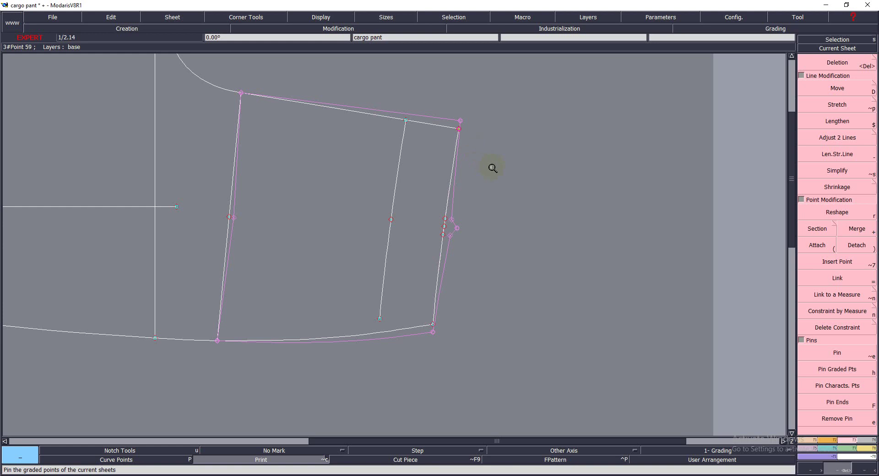
Move the top-right and bottom-right corners onto the pink reference outline
{"action": "key", "text": "shift+d"}
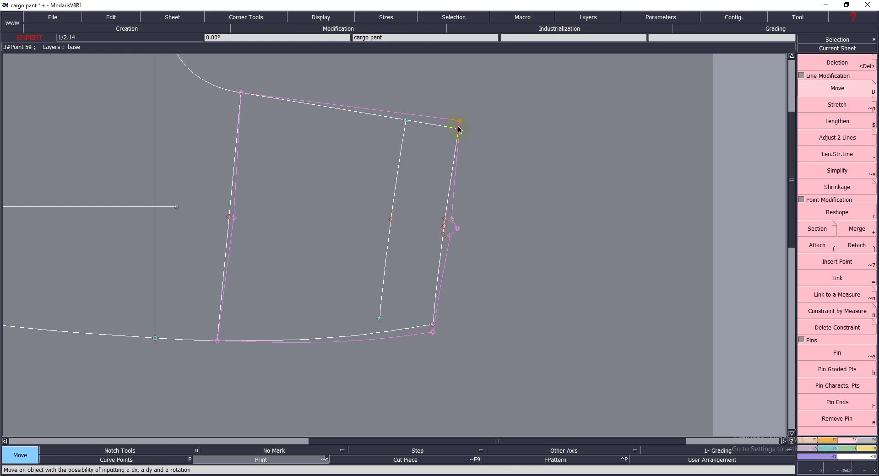
{"action": "left_click_drag", "start_coordinate": [460, 129], "coordinate": [461, 123]}
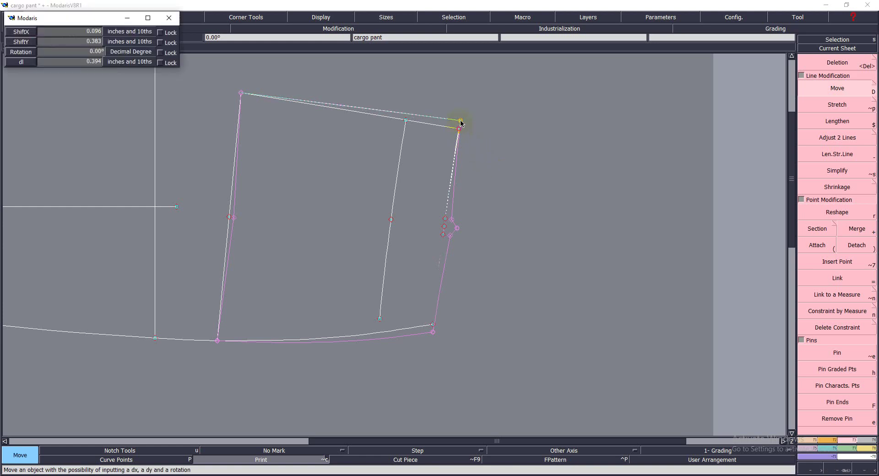
{"action": "left_click", "coordinate": [460, 121]}
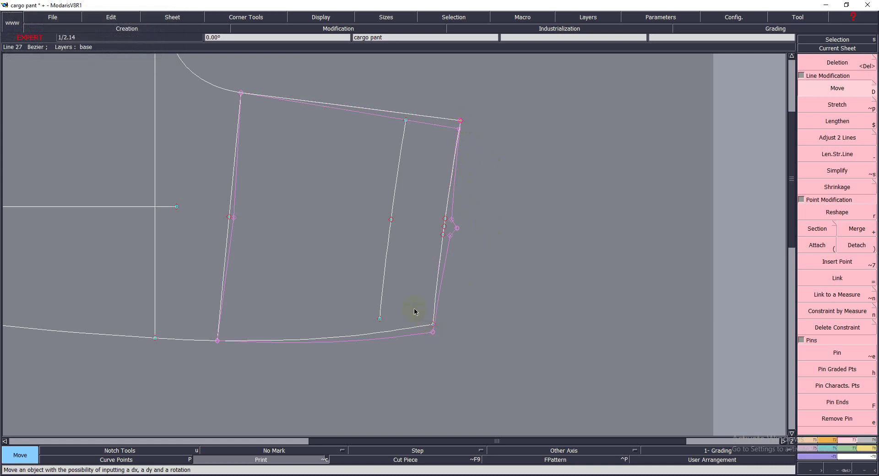
{"action": "left_click", "coordinate": [434, 325]}
{"action": "left_click_drag", "start_coordinate": [434, 327], "coordinate": [432, 334]}
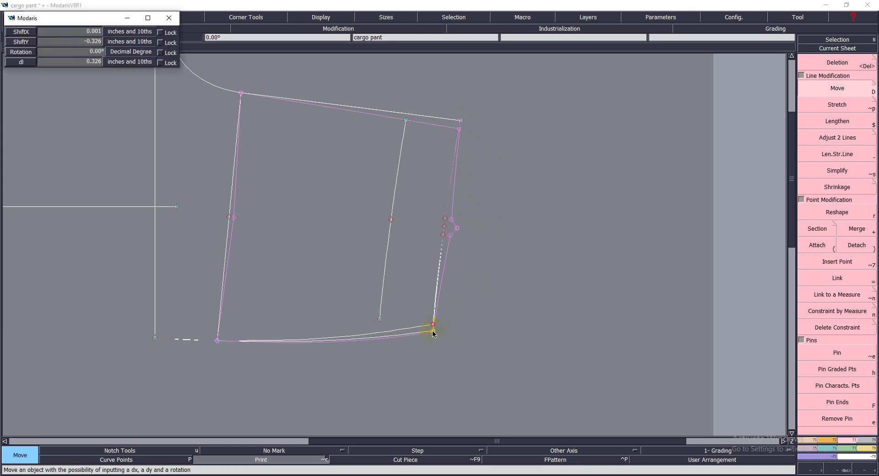
{"action": "left_click", "coordinate": [432, 335]}
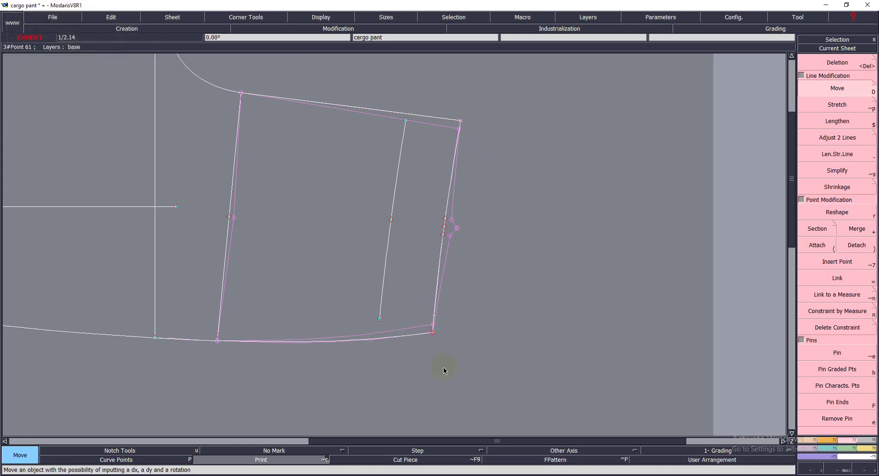
{"action": "key", "text": "z"}
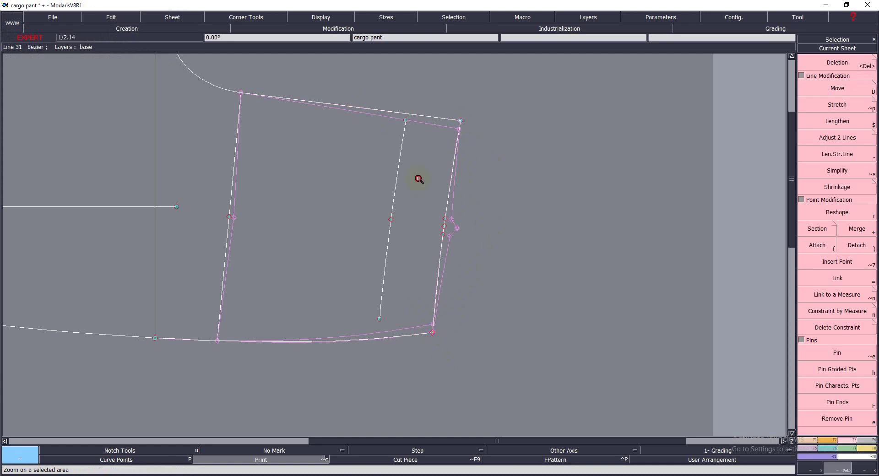
{"action": "left_click_drag", "start_coordinate": [419, 180], "coordinate": [527, 345]}
{"action": "left_click_drag", "start_coordinate": [321, 188], "coordinate": [504, 355]}
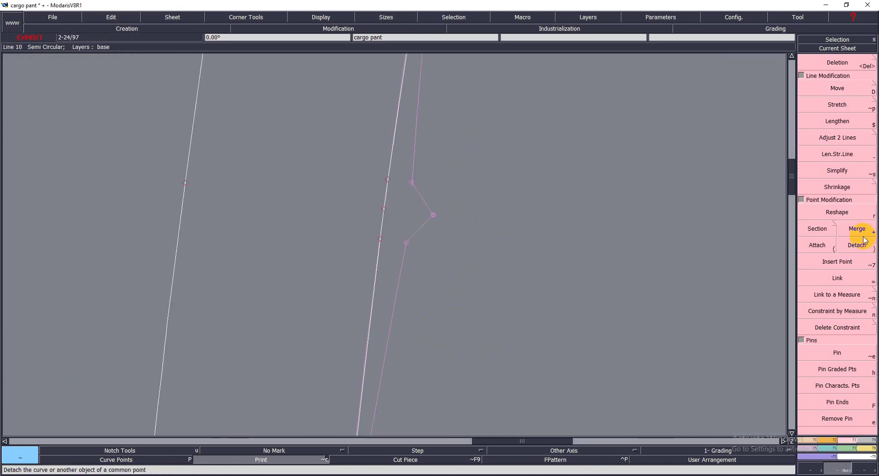
Push the side seam's middle point out to the notch tip on the pink outline
{"action": "left_click", "coordinate": [835, 216]}
{"action": "left_click", "coordinate": [381, 209]}
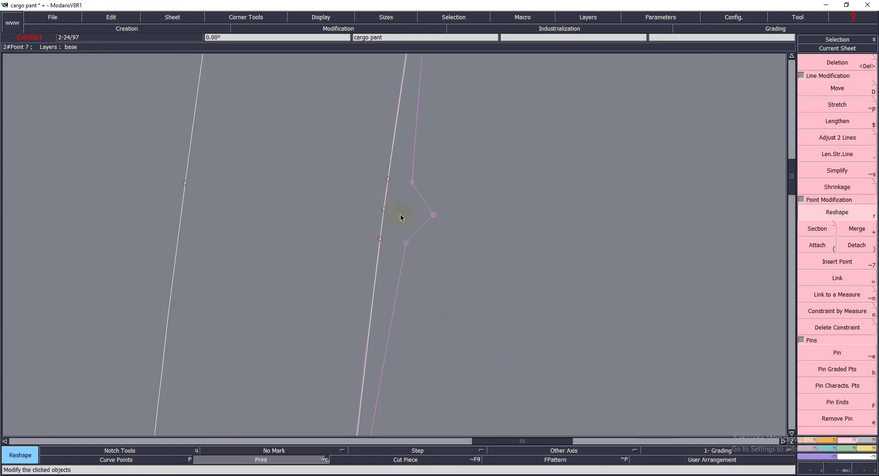
{"action": "left_click", "coordinate": [420, 214]}
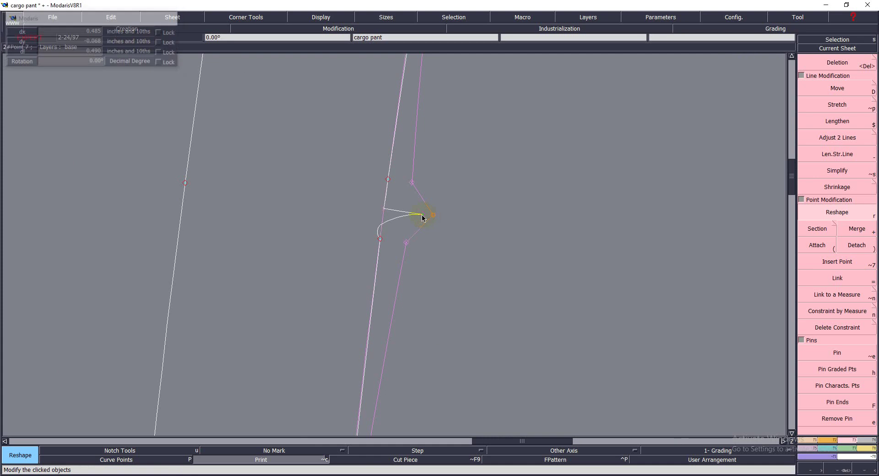
{"action": "key", "text": "ctrl+z"}
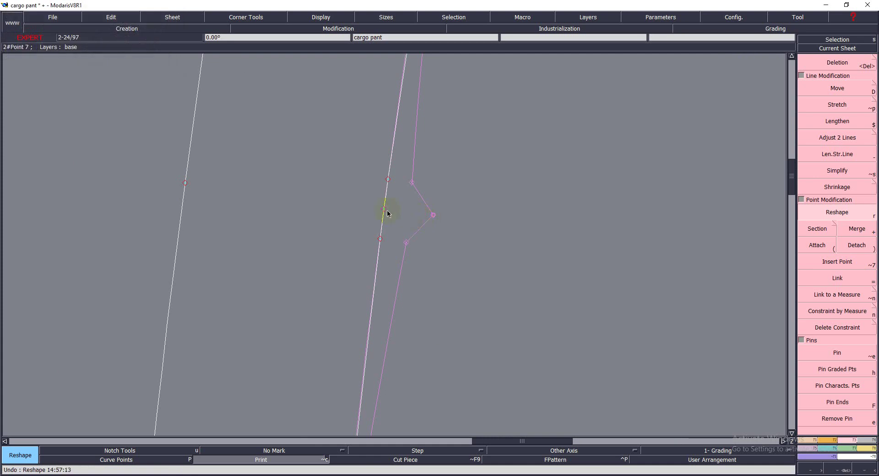
{"action": "left_click_drag", "start_coordinate": [360, 203], "coordinate": [398, 221]}
{"action": "key", "text": "shift+d"}
{"action": "left_click", "coordinate": [384, 209]}
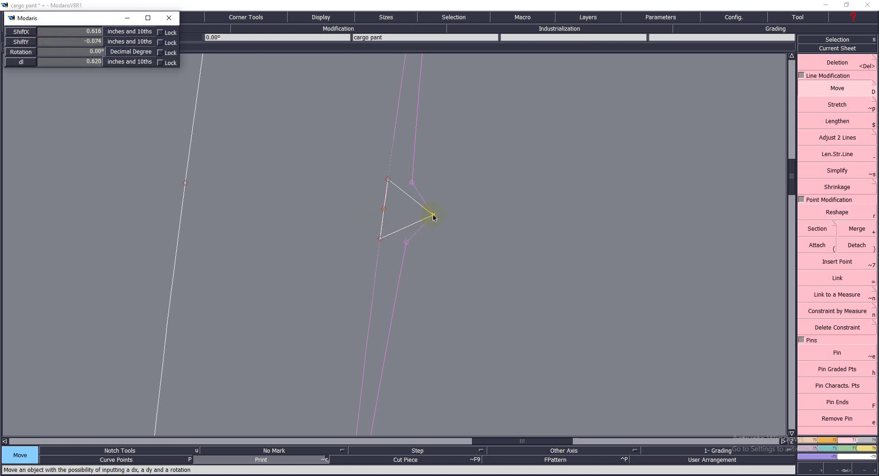
{"action": "left_click", "coordinate": [433, 217]}
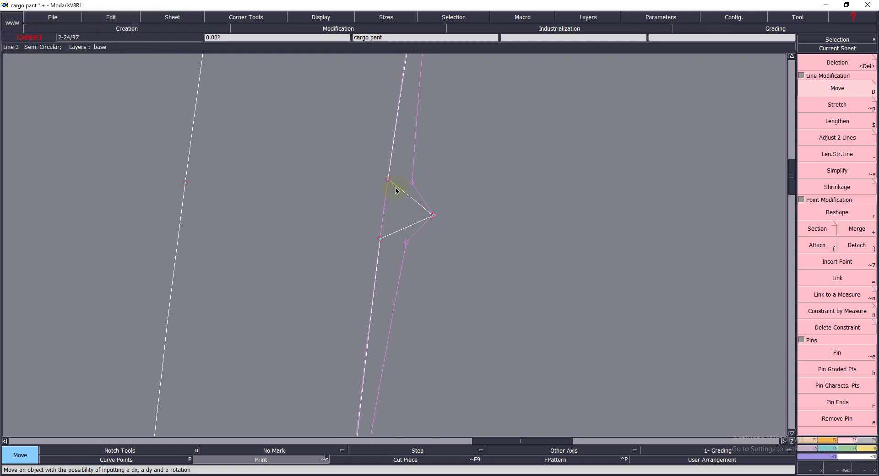
Align the upper and lower notch edges with the pink outline
{"action": "left_click", "coordinate": [387, 180]}
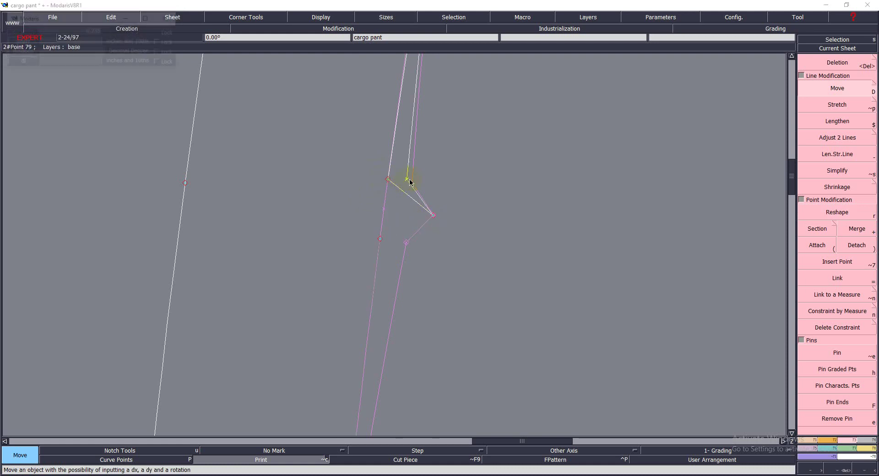
{"action": "left_click", "coordinate": [393, 212]}
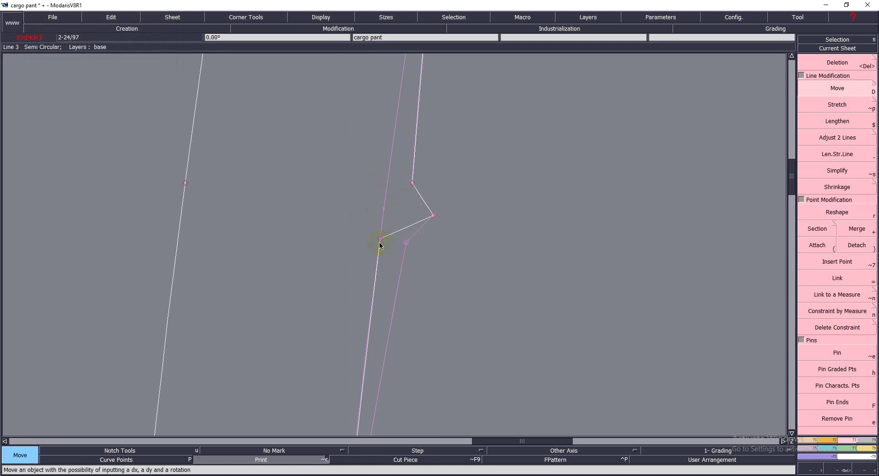
{"action": "left_click", "coordinate": [379, 246]}
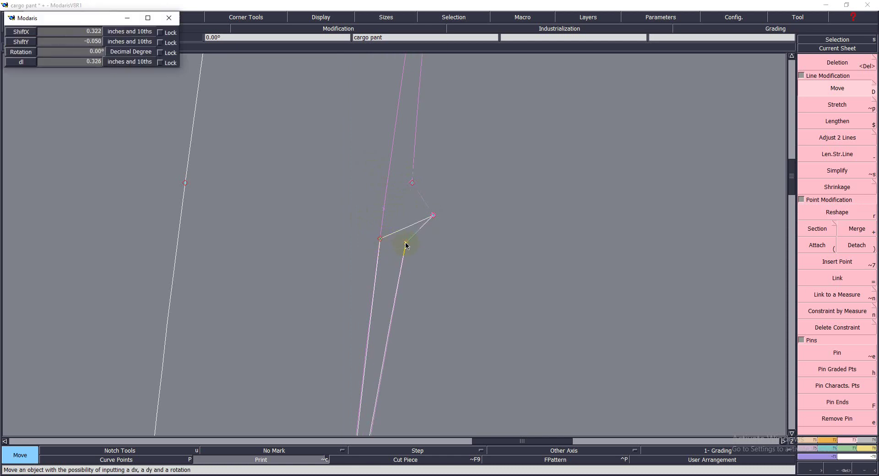
{"action": "left_click", "coordinate": [405, 245]}
{"action": "key", "text": "F4"}
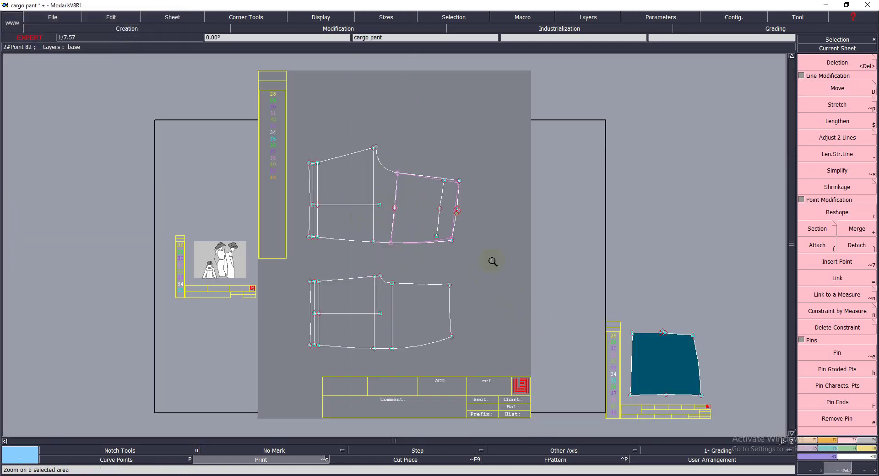
Hide the pink modified-objects plot and show curve points around the right side seam
{"action": "left_click_drag", "start_coordinate": [347, 147], "coordinate": [511, 260]}
{"action": "left_click_drag", "start_coordinate": [418, 192], "coordinate": [547, 360]}
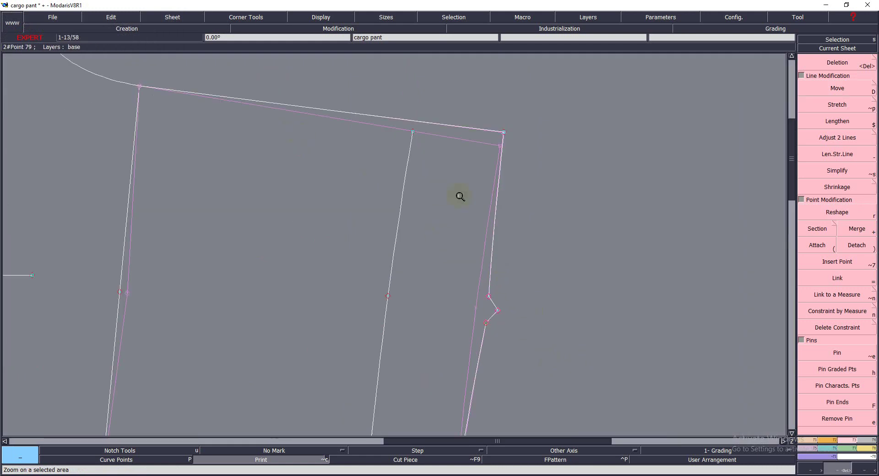
{"action": "key", "text": "F4"}
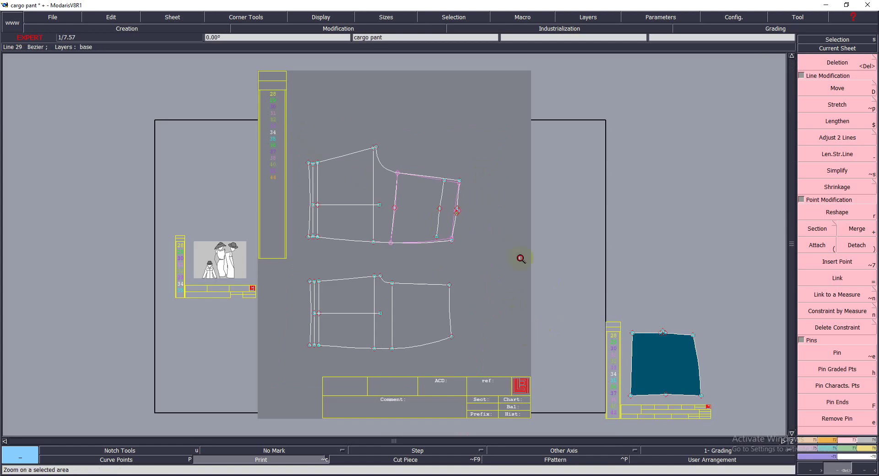
{"action": "left_click_drag", "start_coordinate": [521, 259], "coordinate": [313, 153]}
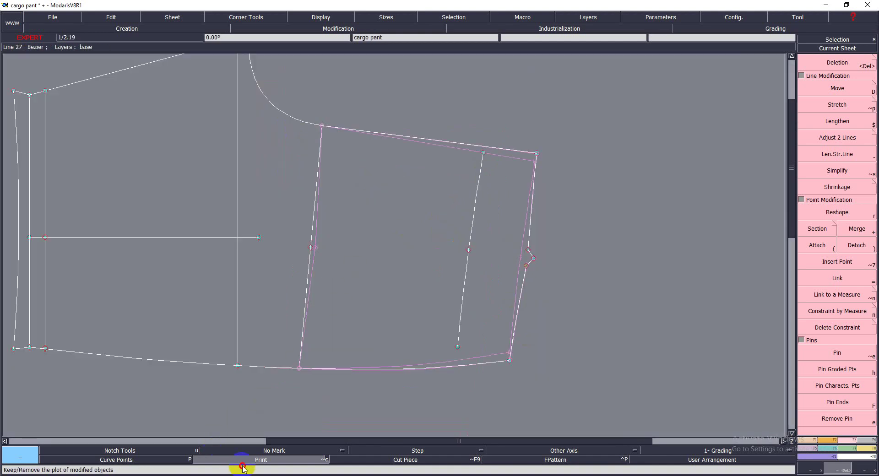
{"action": "left_click", "coordinate": [268, 460]}
{"action": "left_click", "coordinate": [276, 453]}
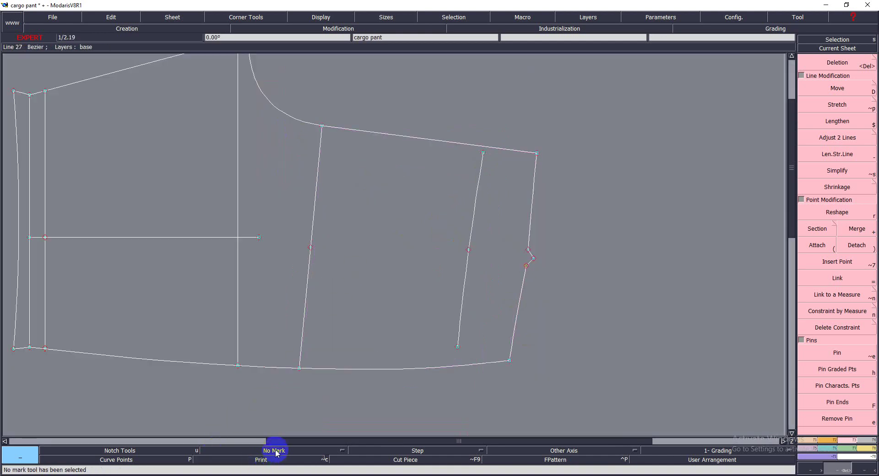
{"action": "key", "text": "z"}
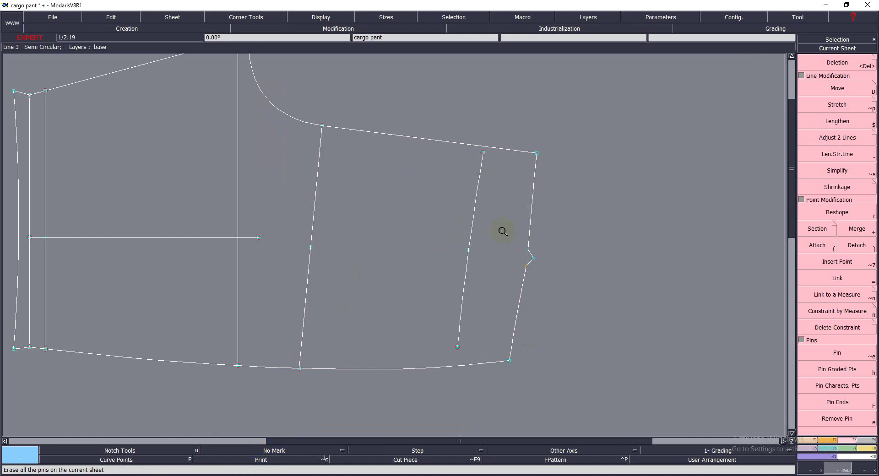
{"action": "left_click_drag", "start_coordinate": [407, 136], "coordinate": [566, 315]}
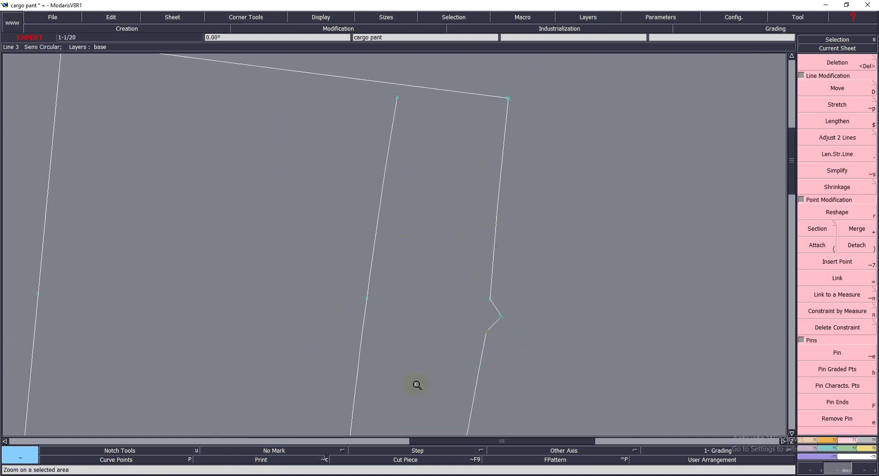
{"action": "left_click", "coordinate": [139, 460]}
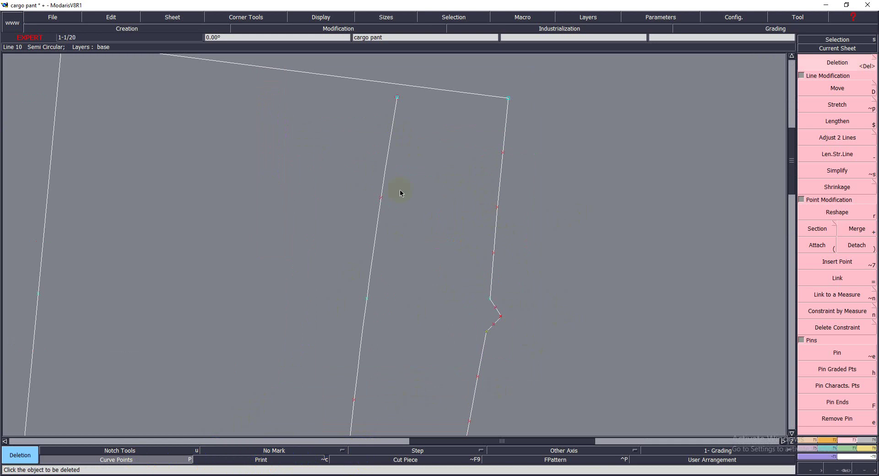
Delete the stray mark near the notch, then hide the curve points on pattern lines
{"action": "key", "text": "Delete"}
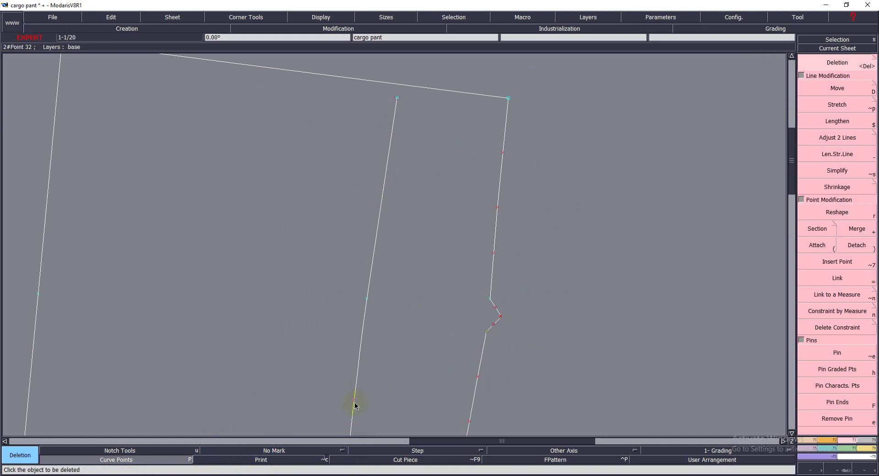
{"action": "left_click", "coordinate": [395, 399]}
{"action": "key", "text": "ctrl+z"}
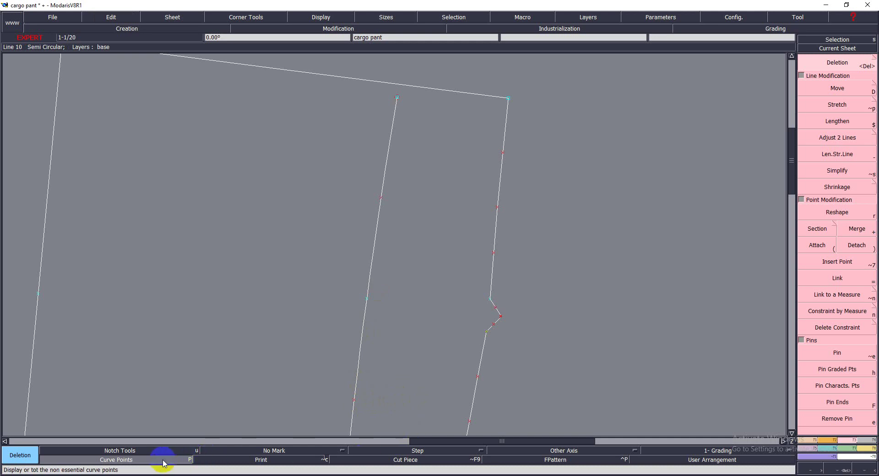
{"action": "key", "text": "ctrl+z"}
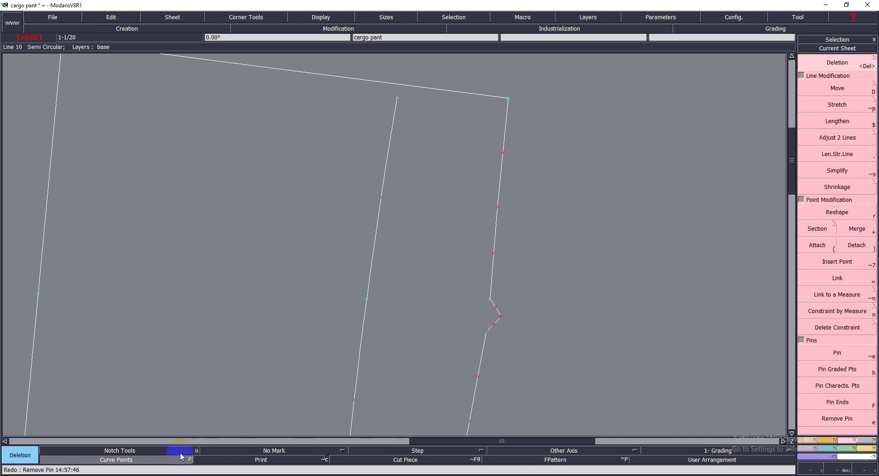
{"action": "left_click", "coordinate": [181, 459]}
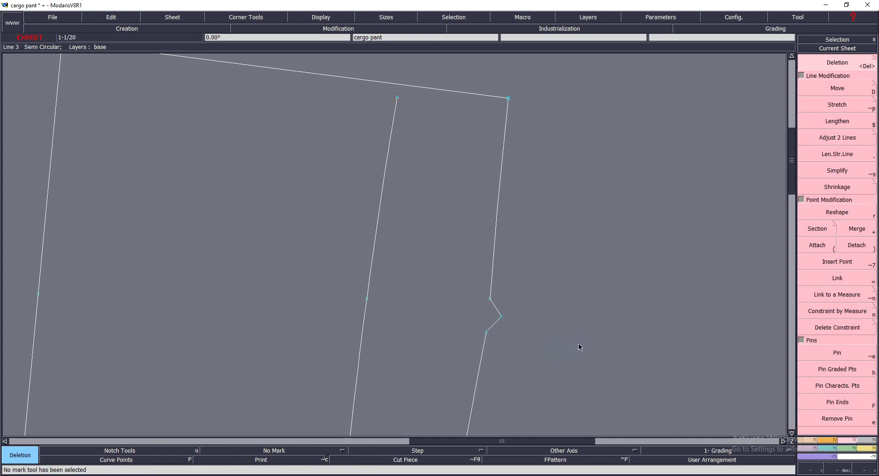
Draw Bezier lines from the side-seam notch points to the inner placement line 2.8 in away
{"action": "left_click", "coordinate": [597, 333]}
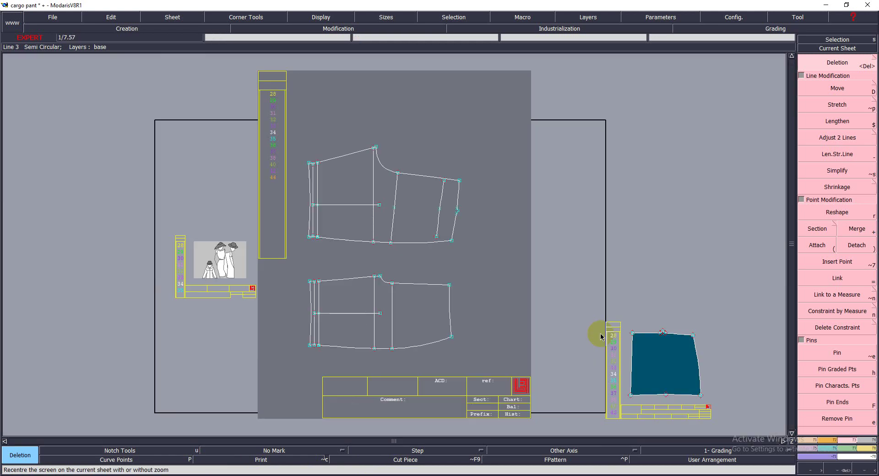
{"action": "left_click_drag", "start_coordinate": [409, 142], "coordinate": [496, 281]}
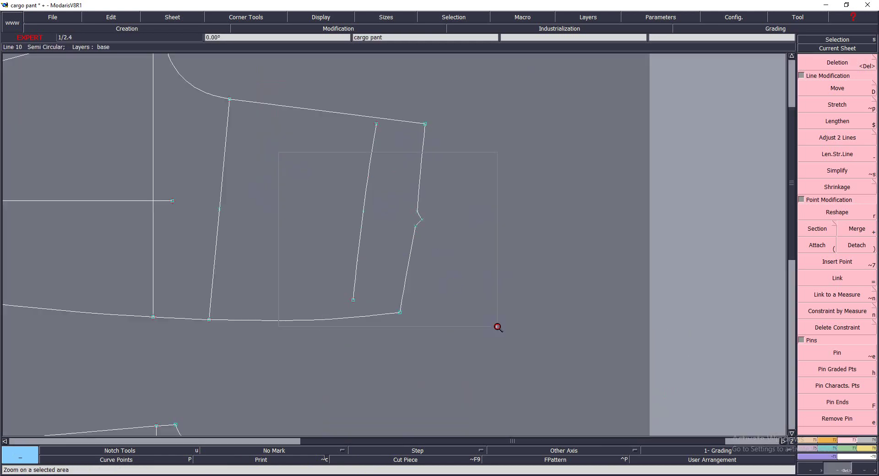
{"action": "left_click_drag", "start_coordinate": [273, 152], "coordinate": [497, 326]}
{"action": "key", "text": "b"}
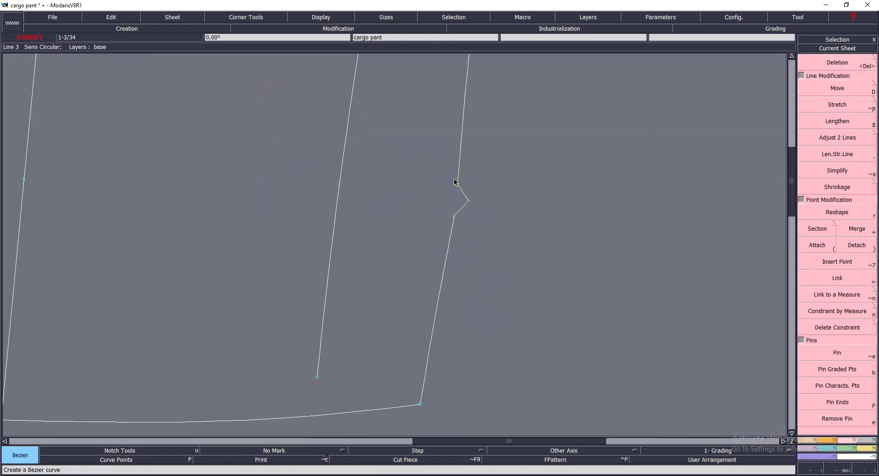
{"action": "left_click", "coordinate": [457, 184]}
{"action": "left_click", "coordinate": [339, 184]}
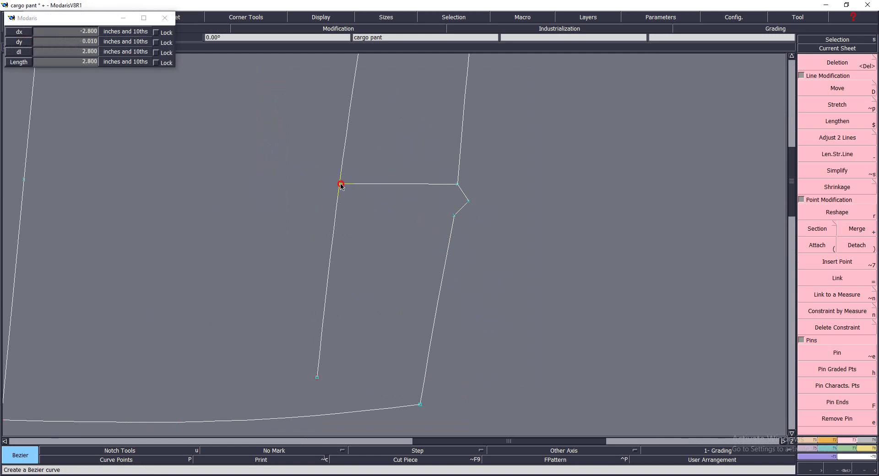
{"action": "left_click", "coordinate": [453, 216]}
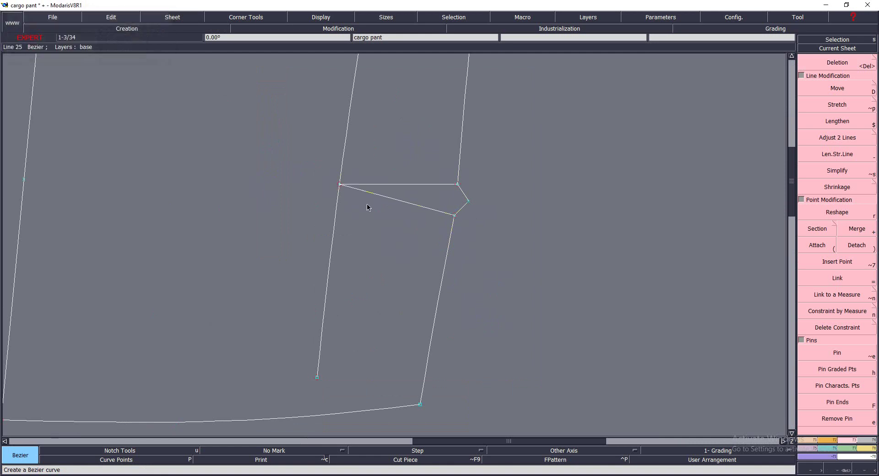
{"action": "left_click", "coordinate": [339, 185]}
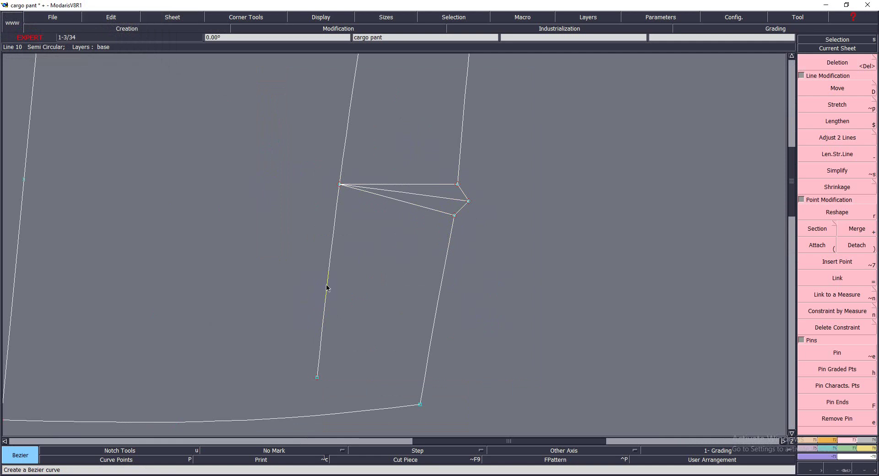
Show all graded sizes of the front pant piece
{"action": "key", "text": "z"}
{"action": "left_click_drag", "start_coordinate": [405, 157], "coordinate": [499, 265]}
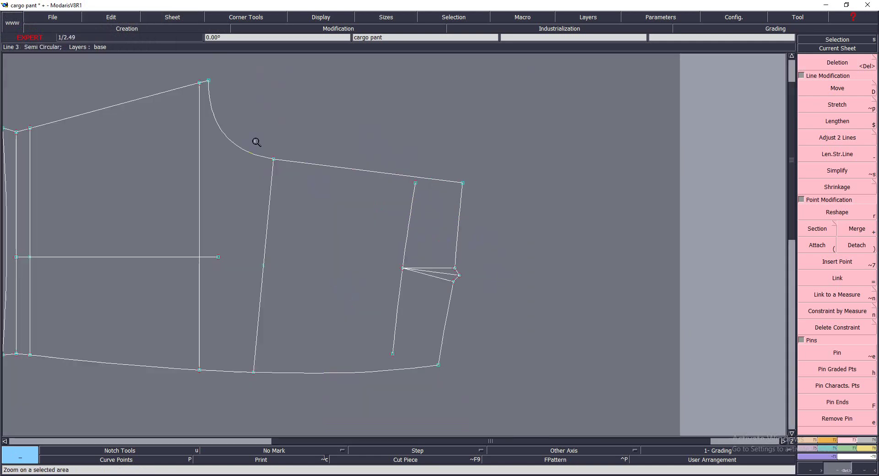
{"action": "left_click", "coordinate": [483, 359]}
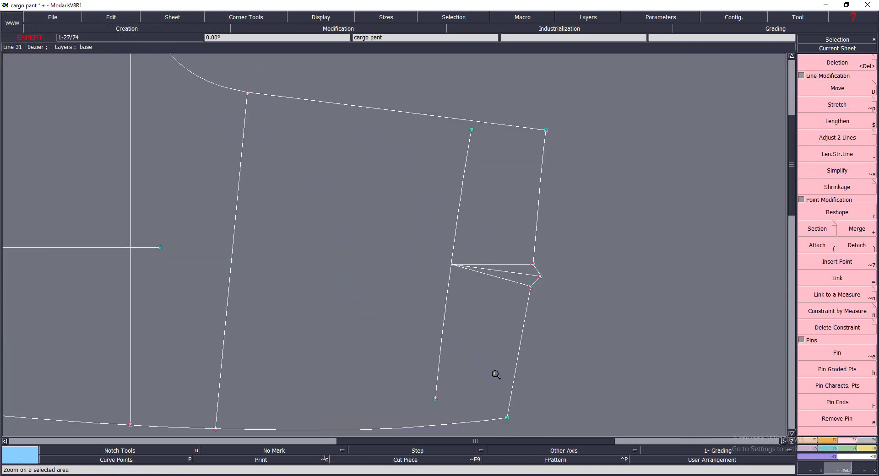
{"action": "key", "text": "asterisk"}
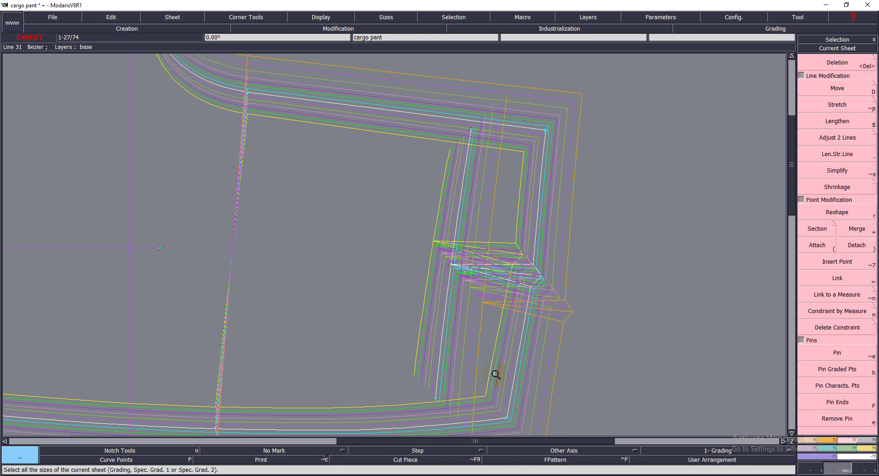
Hide the graded size nest to return to base-size display
{"action": "key", "text": "Home"}
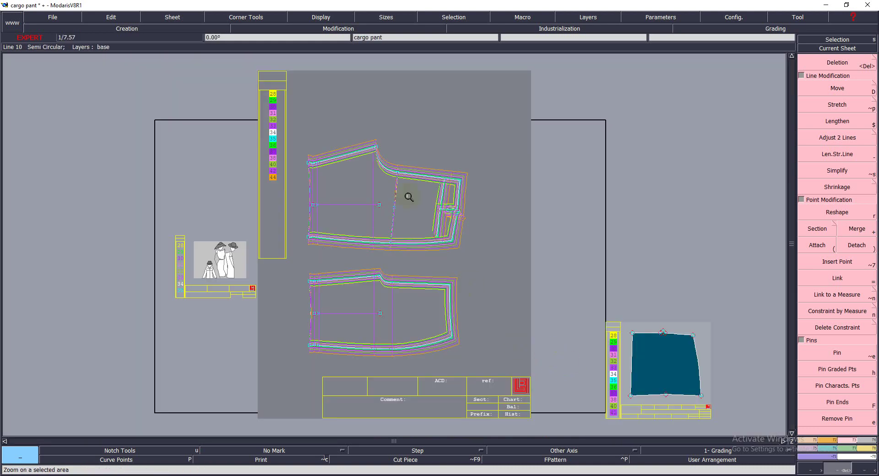
{"action": "left_click", "coordinate": [470, 260]}
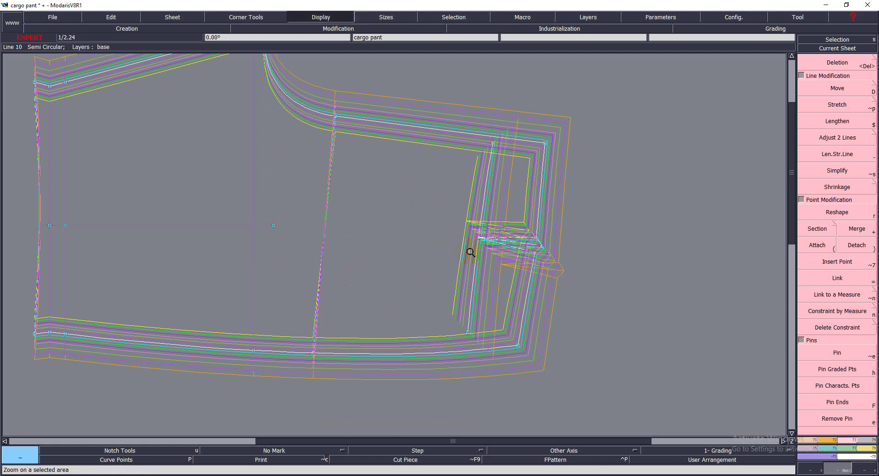
{"action": "key", "text": "asterisk"}
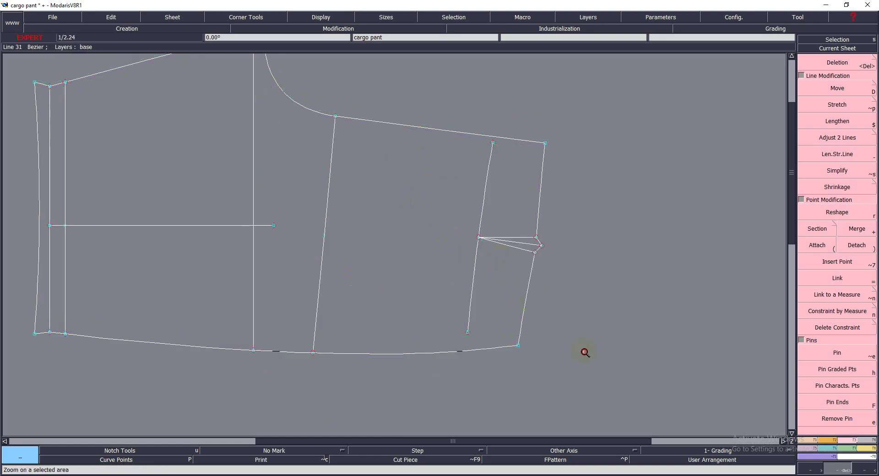
{"action": "left_click", "coordinate": [585, 353]}
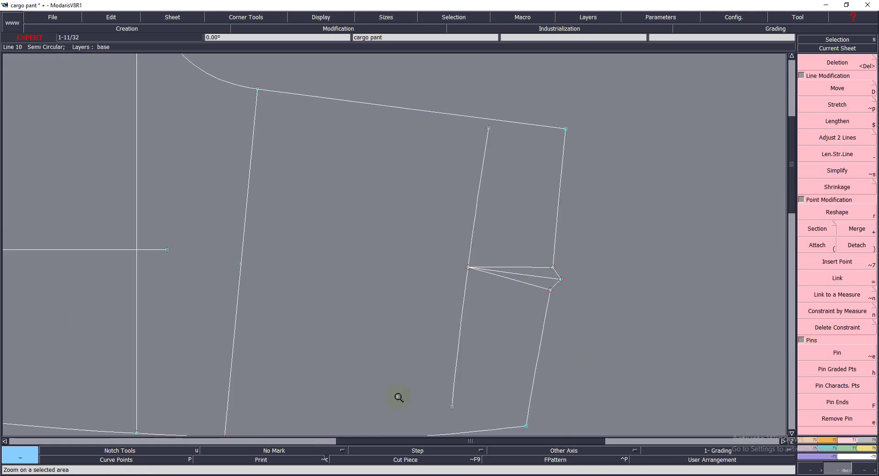
{"action": "right_click", "coordinate": [227, 457]}
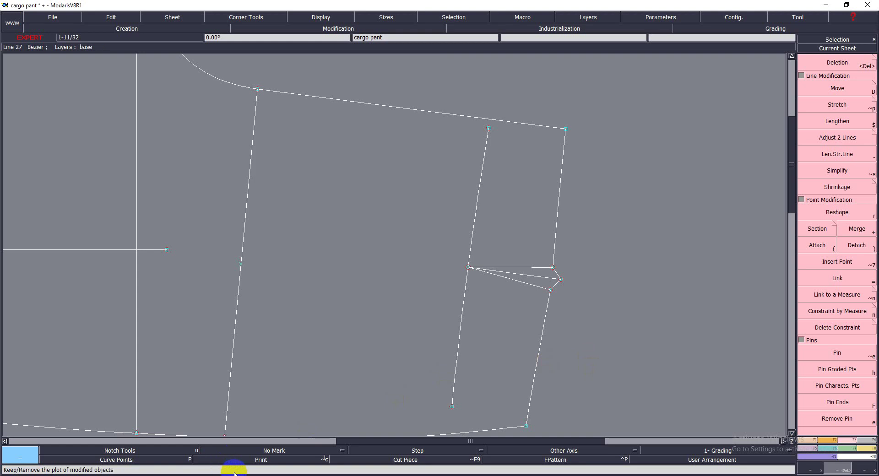
Open PDFGallery_20220701_150938.pdf from the pdf folder on New Volume (D:)
{"action": "left_click", "coordinate": [827, 10]}
{"action": "double_click", "coordinate": [26, 21]}
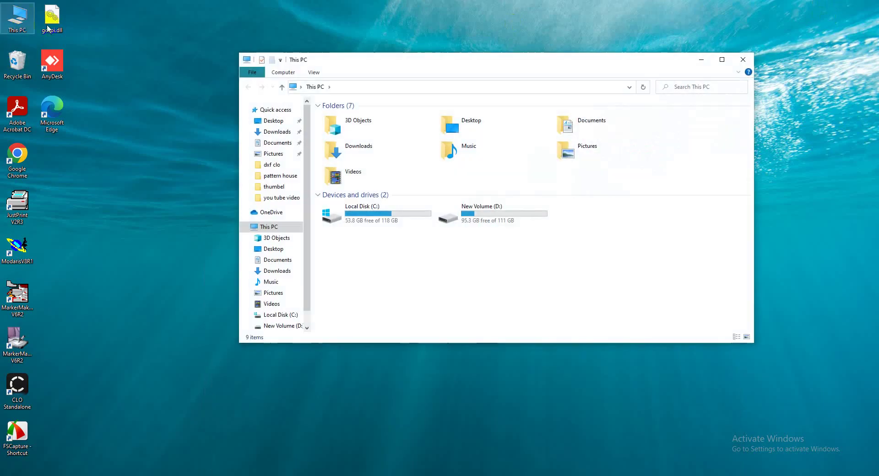
{"action": "double_click", "coordinate": [481, 214]}
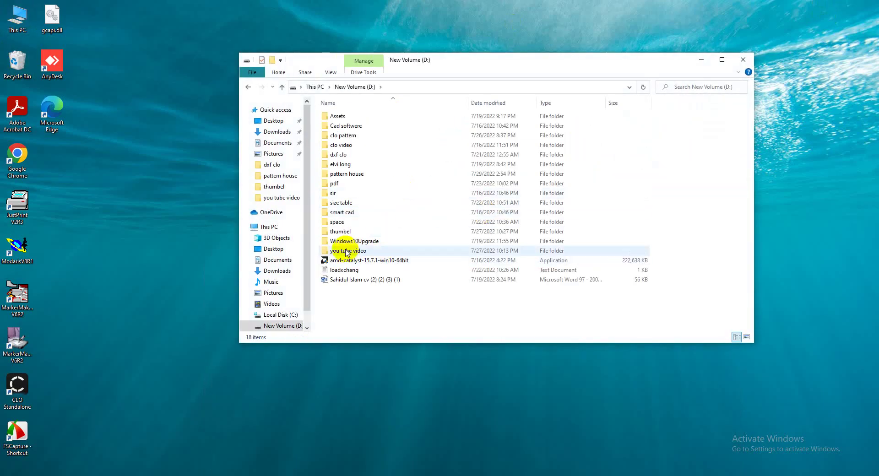
{"action": "left_click", "coordinate": [333, 183]}
{"action": "double_click", "coordinate": [332, 183]}
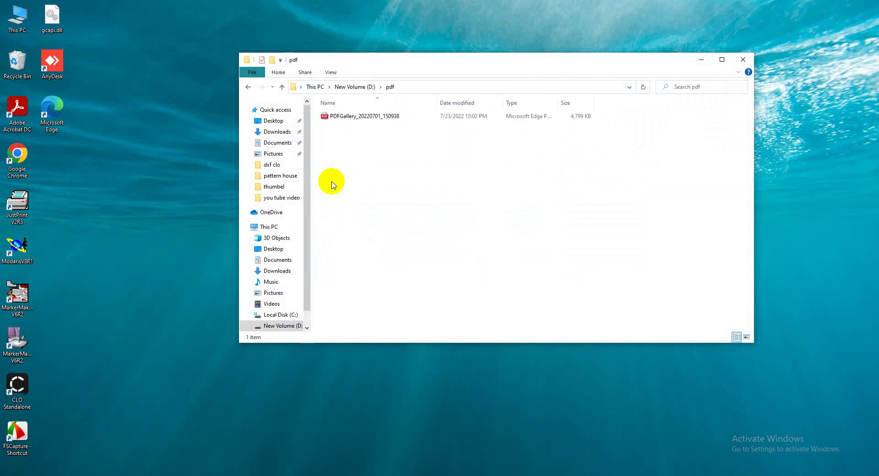
{"action": "double_click", "coordinate": [350, 117]}
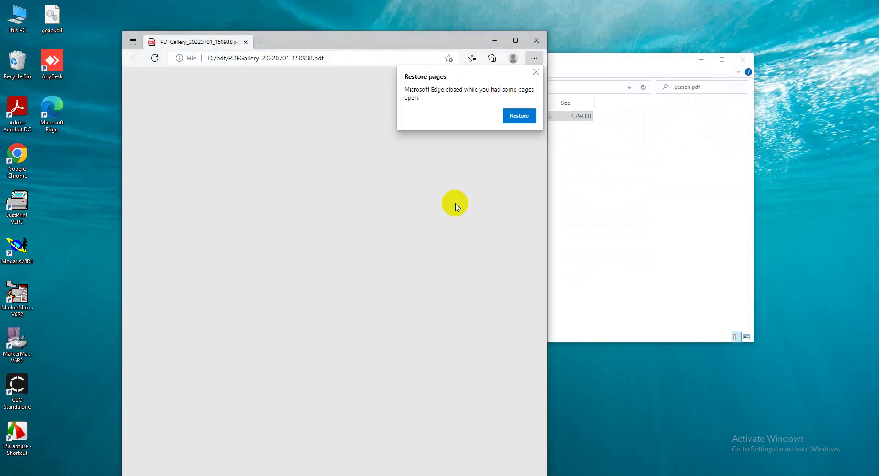
Maximize the spec sheet, scroll to the cargo pocket measurements, and bring up Windows search
{"action": "left_click", "coordinate": [518, 117]}
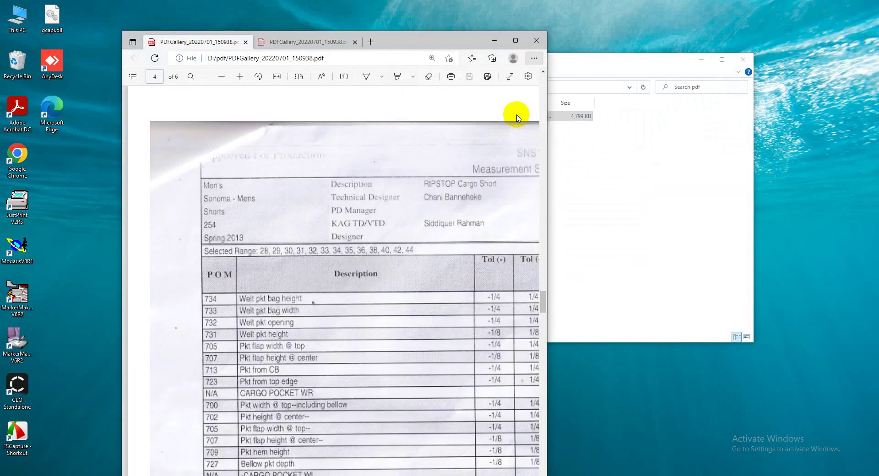
{"action": "left_click", "coordinate": [516, 40]}
{"action": "scroll", "coordinate": [467, 289], "scroll_direction": "down", "scroll_amount": 2}
{"action": "scroll", "coordinate": [466, 289], "scroll_direction": "down", "scroll_amount": 8}
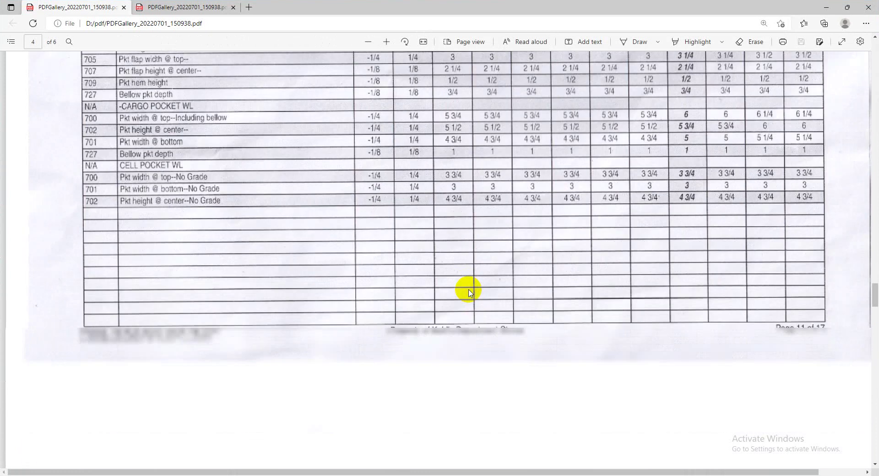
{"action": "scroll", "coordinate": [393, 282], "scroll_direction": "up", "scroll_amount": 9}
{"action": "scroll", "coordinate": [399, 284], "scroll_direction": "up", "scroll_amount": 1}
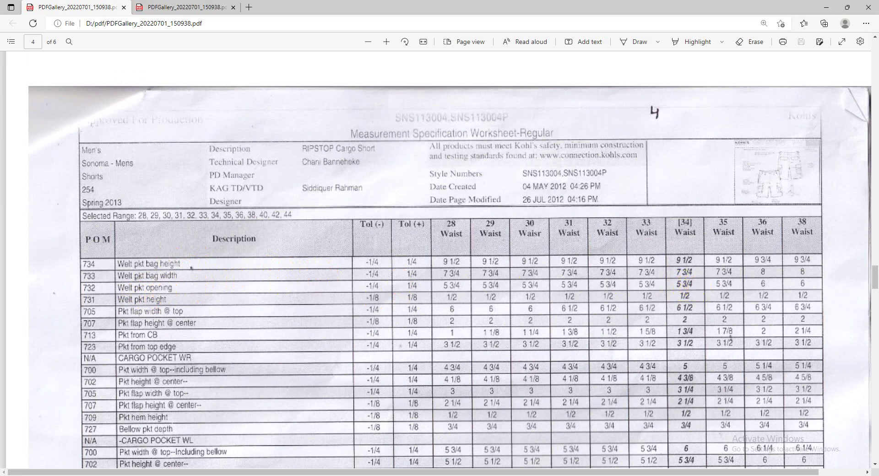
{"action": "left_click", "coordinate": [127, 474]}
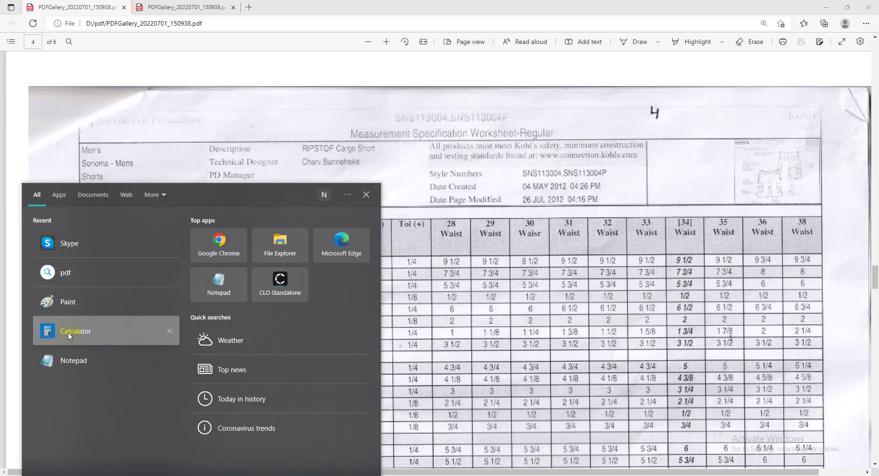
Launch Calculator and compute 750 ÷ 2 = 375
{"action": "left_click", "coordinate": [86, 333]}
{"action": "left_click", "coordinate": [49, 316]}
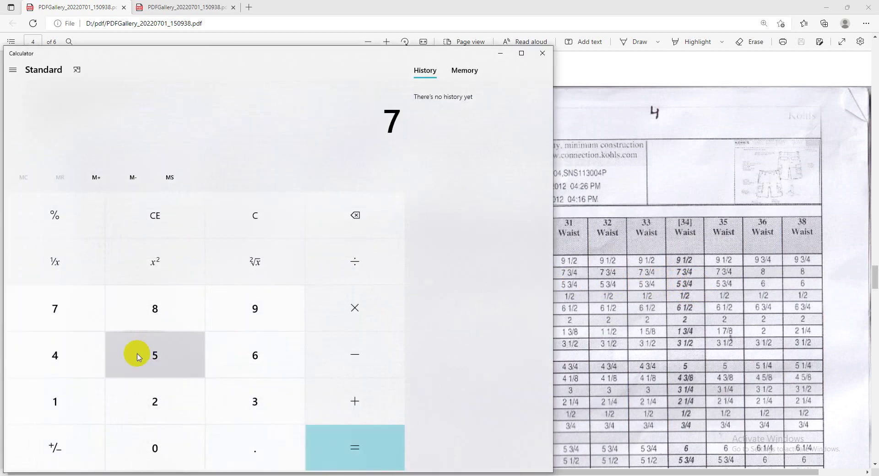
{"action": "left_click", "coordinate": [135, 357]}
{"action": "left_click", "coordinate": [146, 451]}
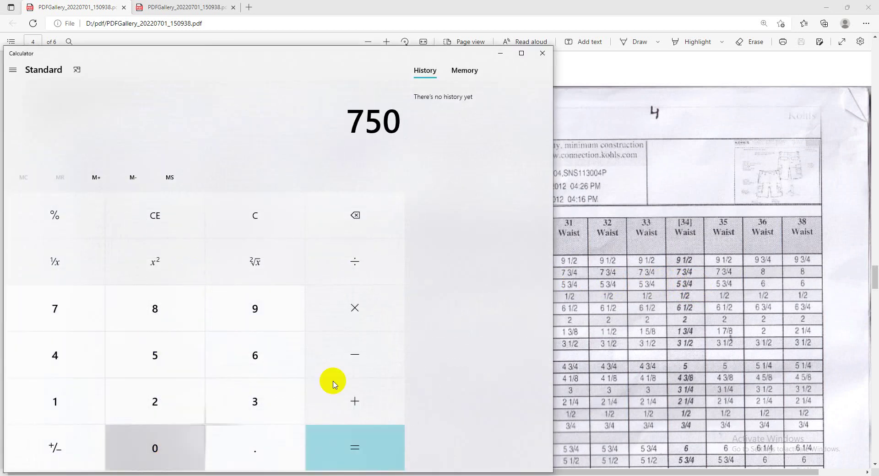
{"action": "left_click", "coordinate": [356, 265]}
{"action": "left_click", "coordinate": [182, 409]}
{"action": "left_click", "coordinate": [345, 450]}
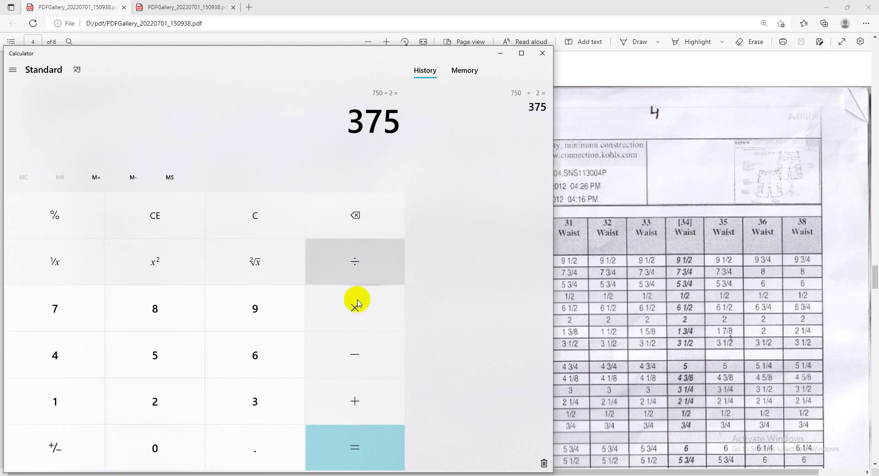
Compute 5.75 ÷ 2 = 2.875, then minimize Calculator and the PDF window
{"action": "left_click", "coordinate": [260, 215]}
{"action": "left_click", "coordinate": [155, 362]}
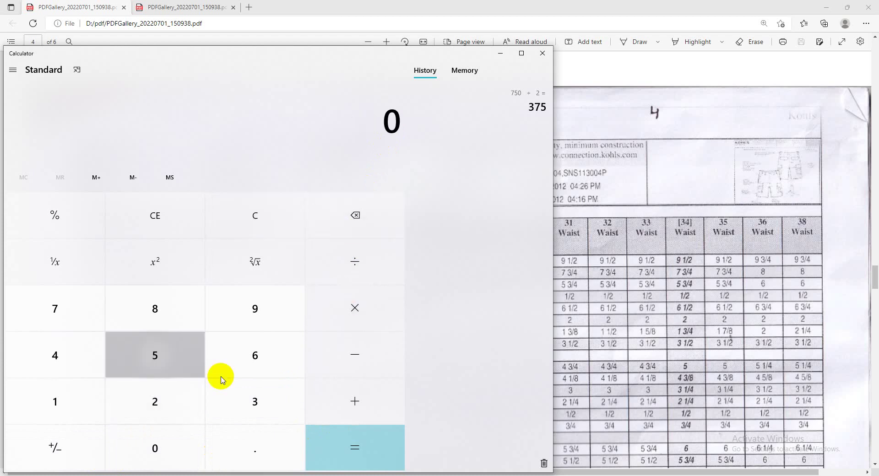
{"action": "left_click", "coordinate": [268, 459]}
{"action": "left_click", "coordinate": [68, 297]}
{"action": "left_click", "coordinate": [155, 359]}
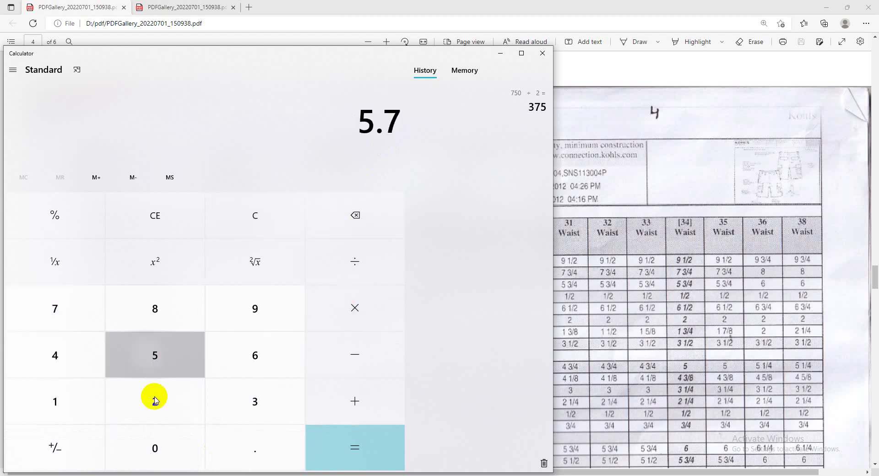
{"action": "left_click", "coordinate": [167, 450]}
{"action": "left_click", "coordinate": [362, 264]}
{"action": "left_click", "coordinate": [147, 403]}
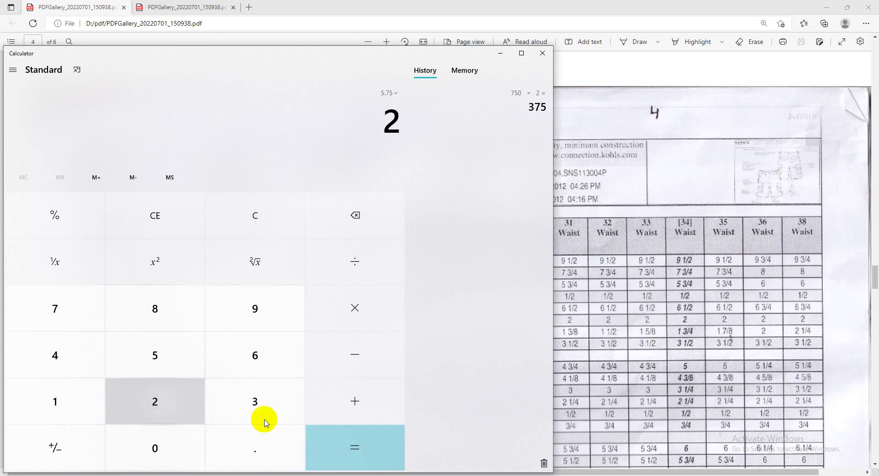
{"action": "left_click", "coordinate": [355, 451]}
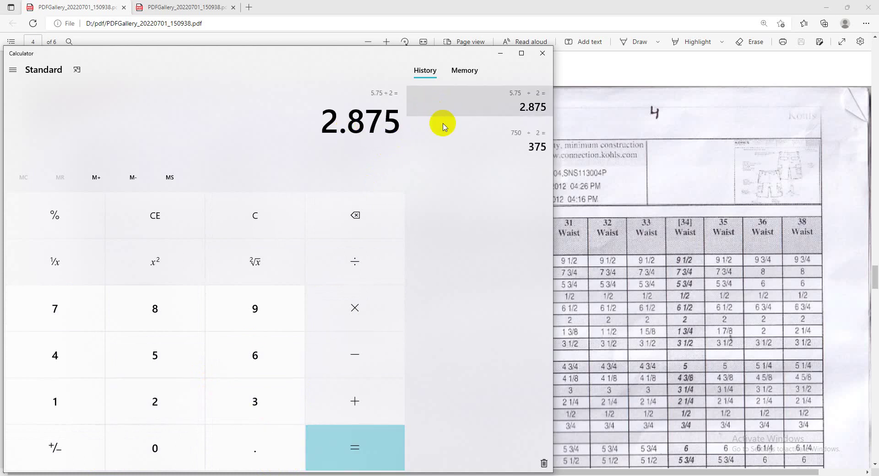
{"action": "left_click", "coordinate": [500, 54]}
{"action": "left_click", "coordinate": [824, 10]}
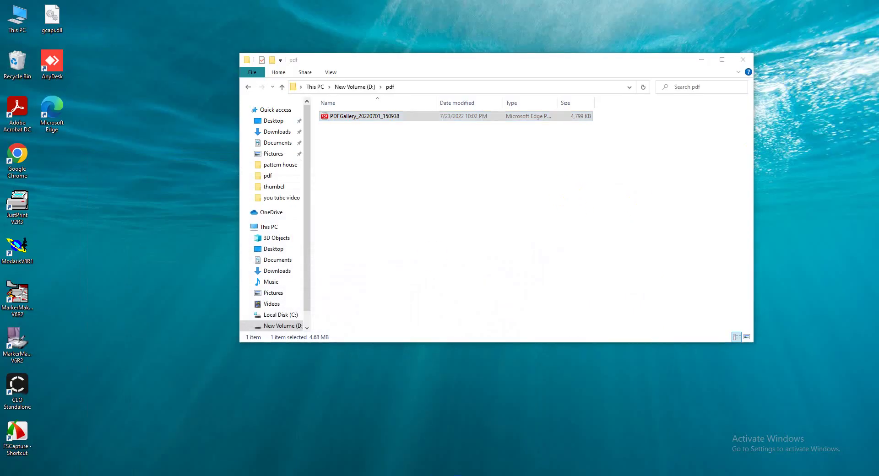
Back in Modaris, mark points 2.875 in above and below the flap corner
{"action": "left_click", "coordinate": [279, 474]}
{"action": "left_click", "coordinate": [501, 54]}
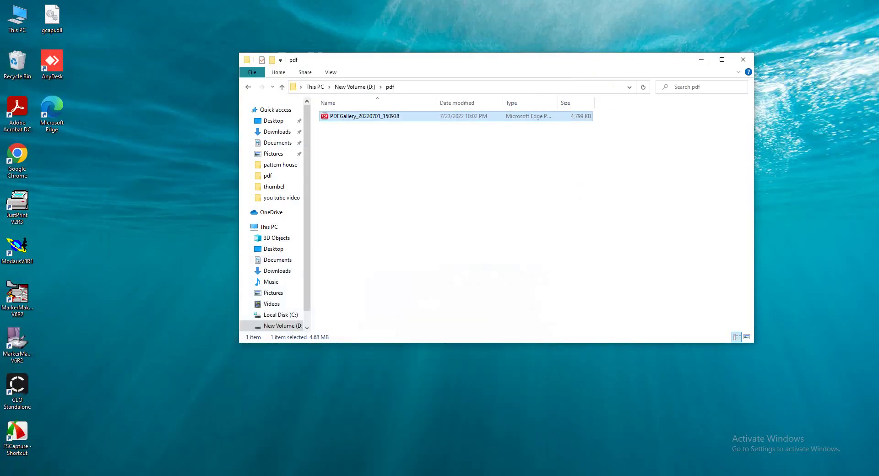
{"action": "left_click", "coordinate": [419, 472]}
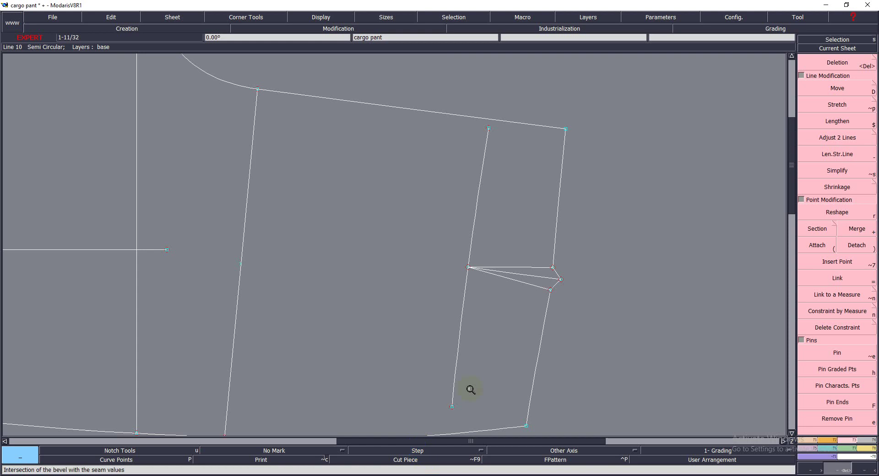
{"action": "left_click", "coordinate": [468, 269]}
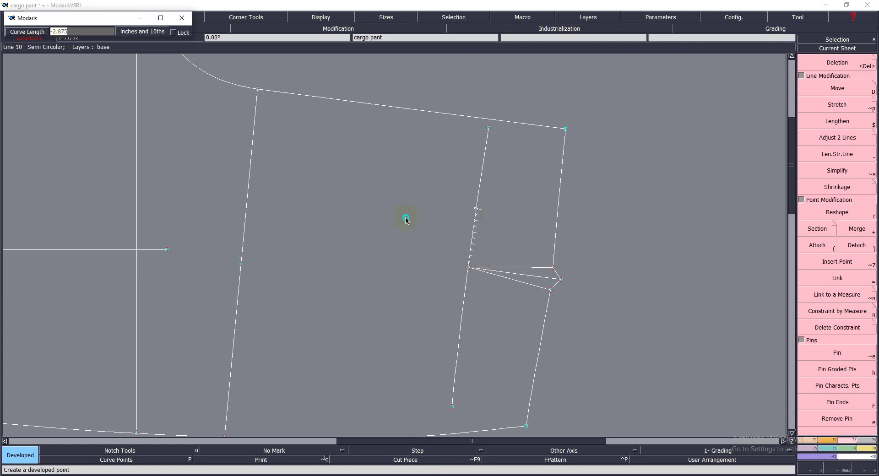
{"action": "key", "text": "Return"}
{"action": "left_click", "coordinate": [465, 293]}
{"action": "key", "text": "Return"}
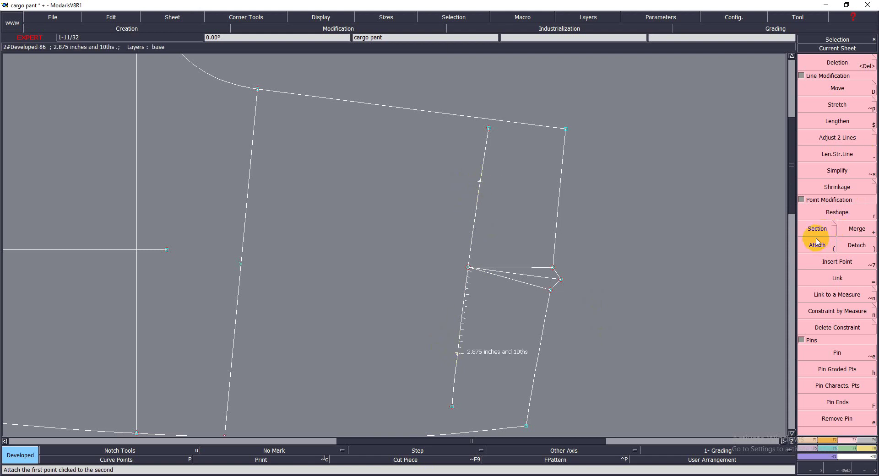
Insert the 2.875 mark as a point on the pocket side line
{"action": "left_click", "coordinate": [836, 261]}
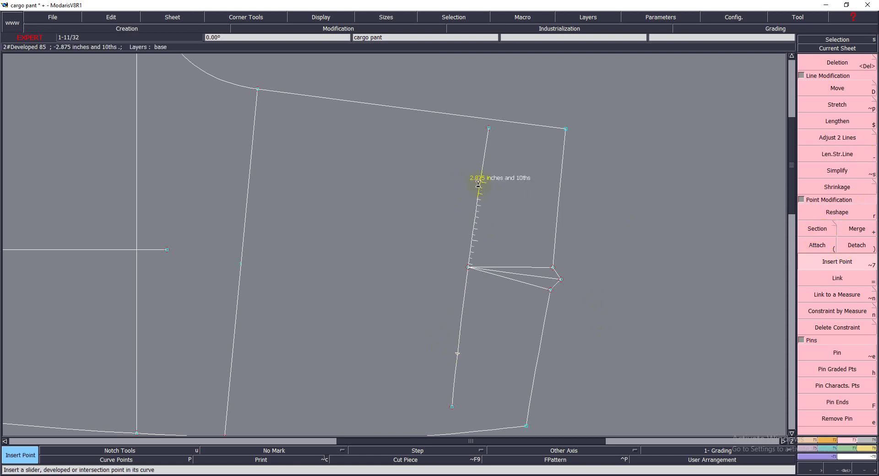
{"action": "left_click", "coordinate": [458, 354]}
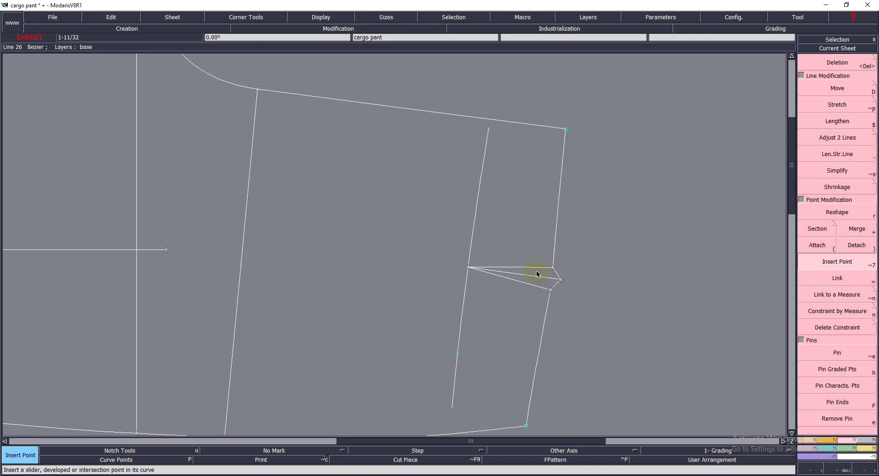
{"action": "key", "text": "Delete"}
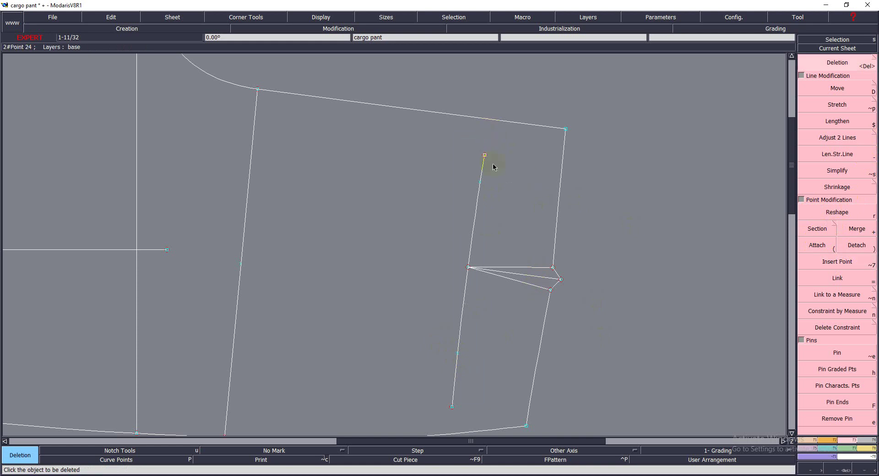
Delete the pocket side line's end below the 2.875 mark and show curve points
{"action": "left_click", "coordinate": [453, 407]}
{"action": "key", "text": "Escape"}
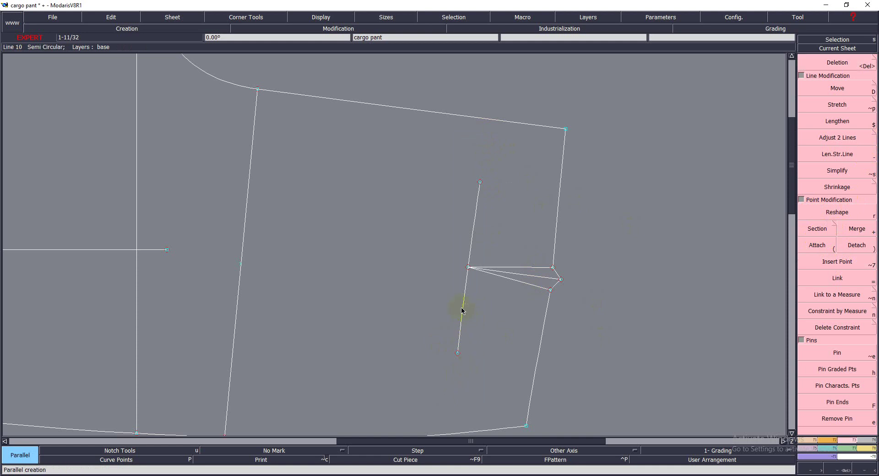
{"action": "left_click", "coordinate": [137, 460]}
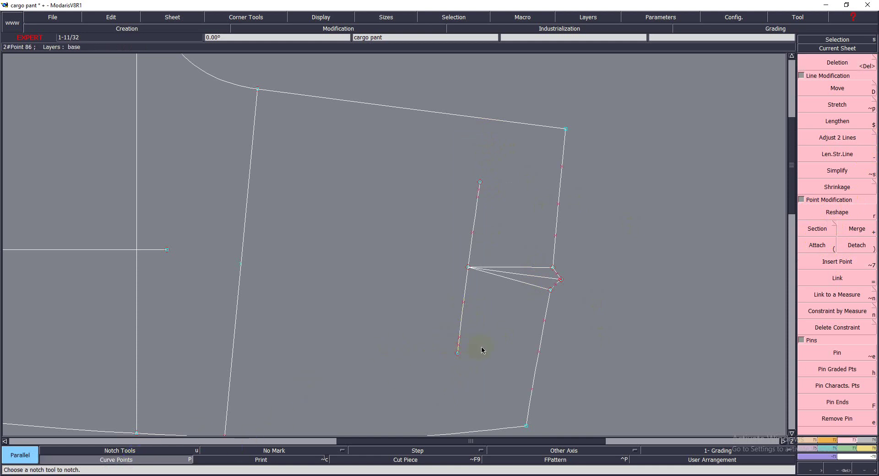
{"action": "key", "text": "Delete"}
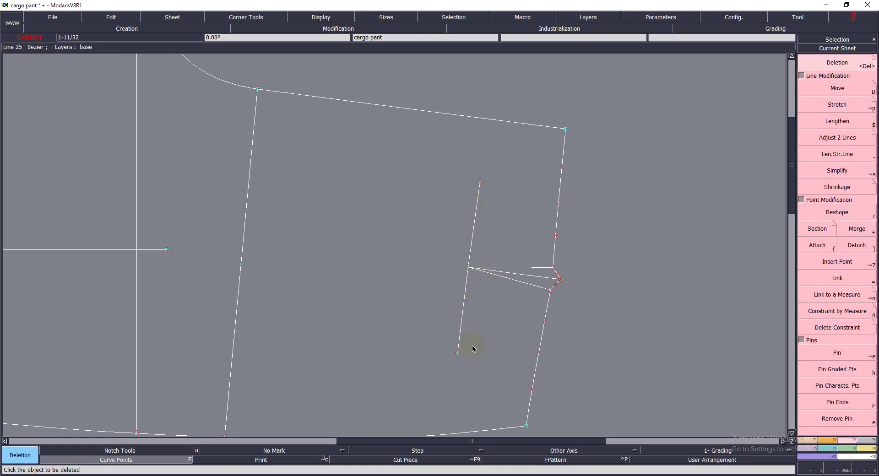
{"action": "key", "text": "l"}
{"action": "left_click", "coordinate": [467, 300]}
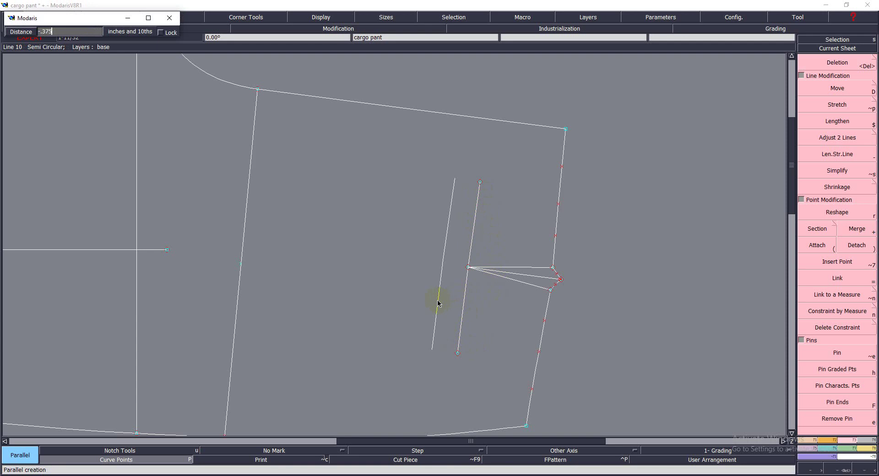
Try parallels of the pocket line at 0.375 and 0.75 in, undo them, then search Windows
{"action": "key", "text": "Return"}
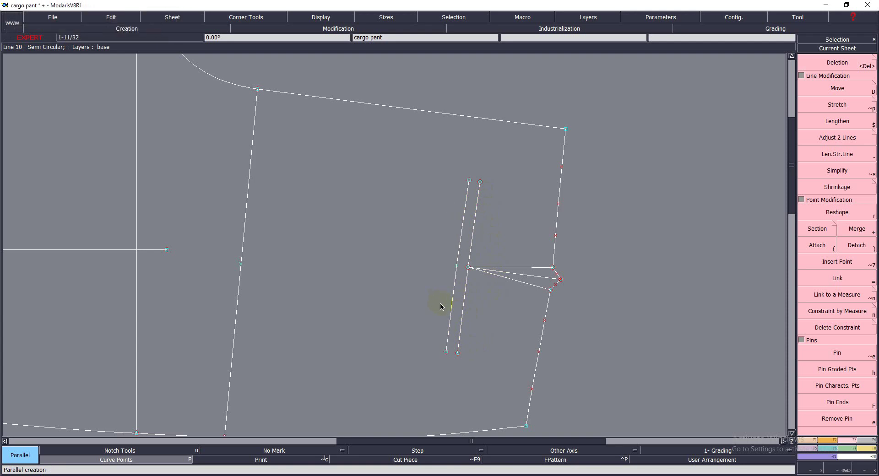
{"action": "key", "text": "ctrl+z"}
{"action": "left_click", "coordinate": [464, 301]}
{"action": "type", "text": ".75"}
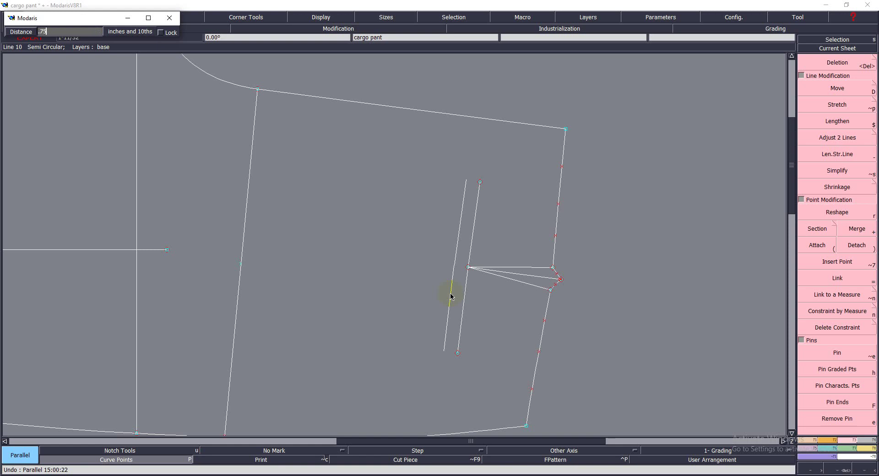
{"action": "key", "text": "Return"}
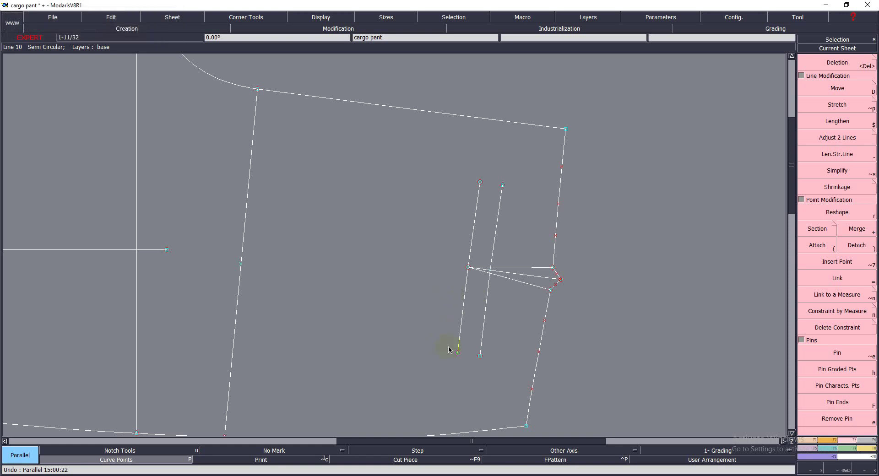
{"action": "left_click", "coordinate": [465, 301]}
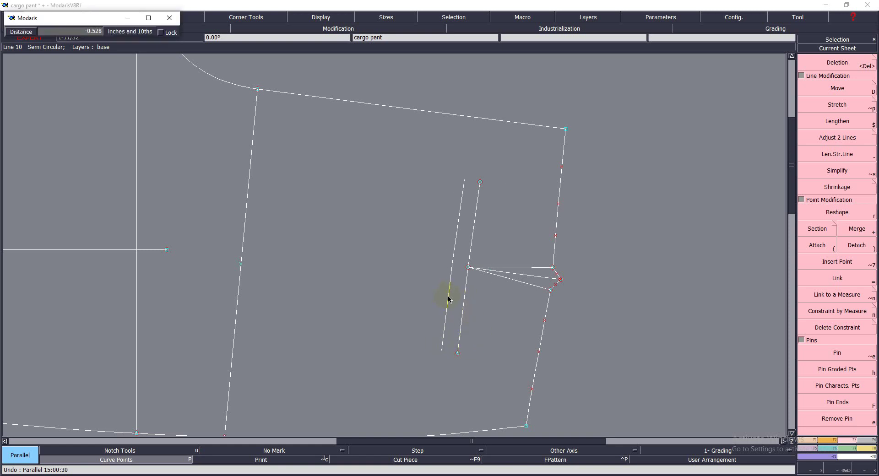
{"action": "left_click", "coordinate": [448, 298]}
{"action": "key", "text": "ctrl+z"}
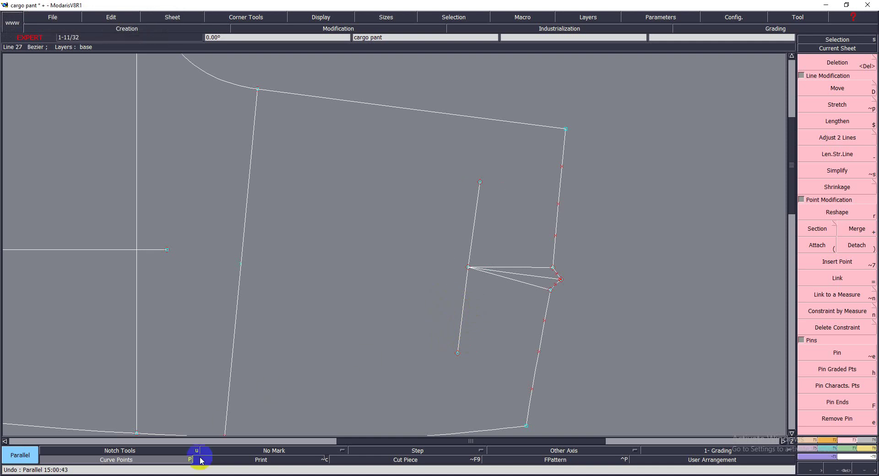
{"action": "left_click", "coordinate": [123, 475]}
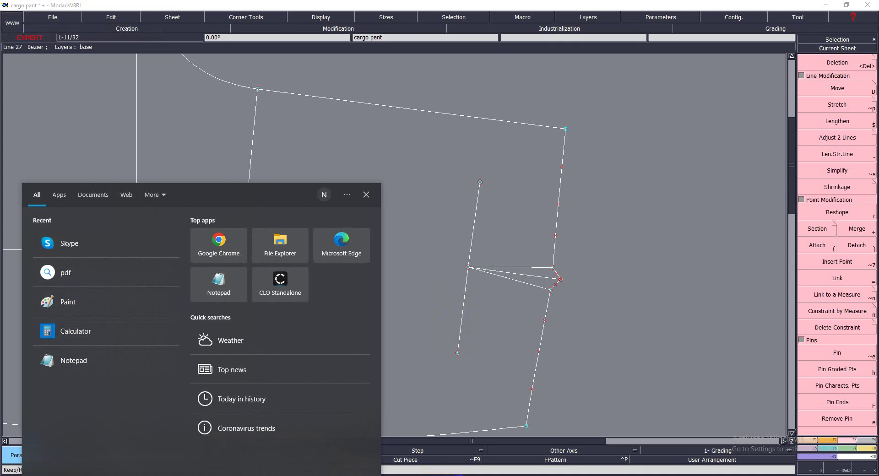
Clear Calculator and compute 1.5 ÷ 2.54, giving 0.5905511811023622 inches
{"action": "left_click", "coordinate": [33, 474]}
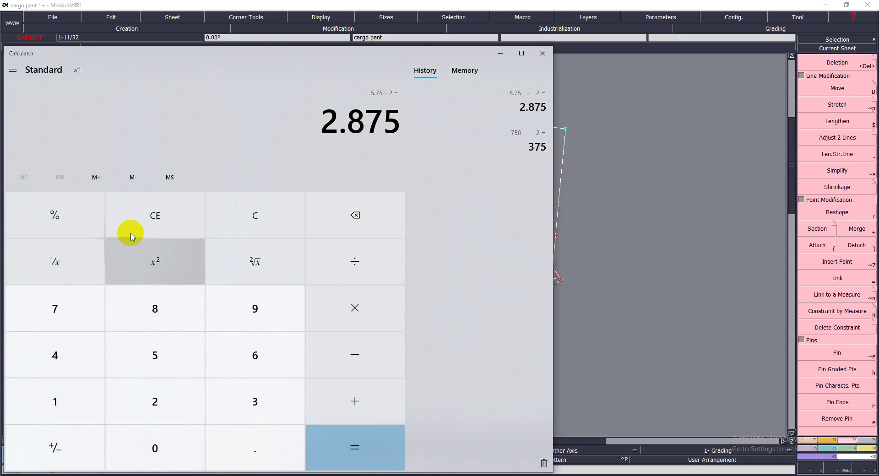
{"action": "left_click", "coordinate": [247, 213]}
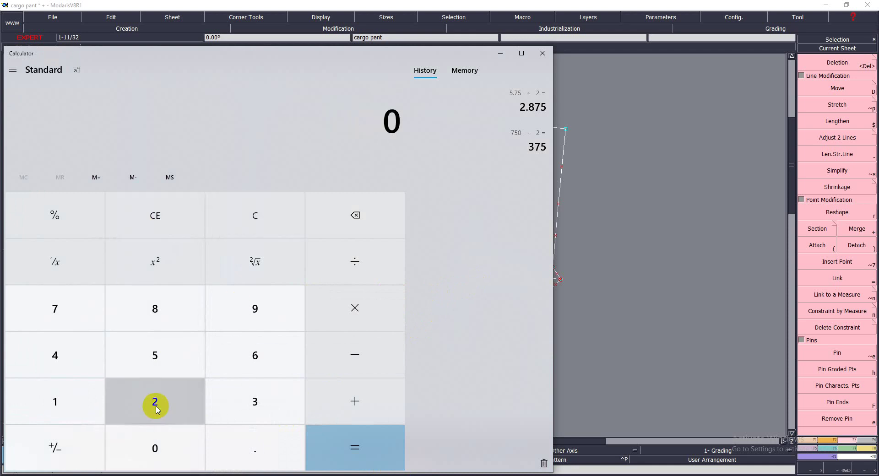
{"action": "left_click", "coordinate": [65, 403]}
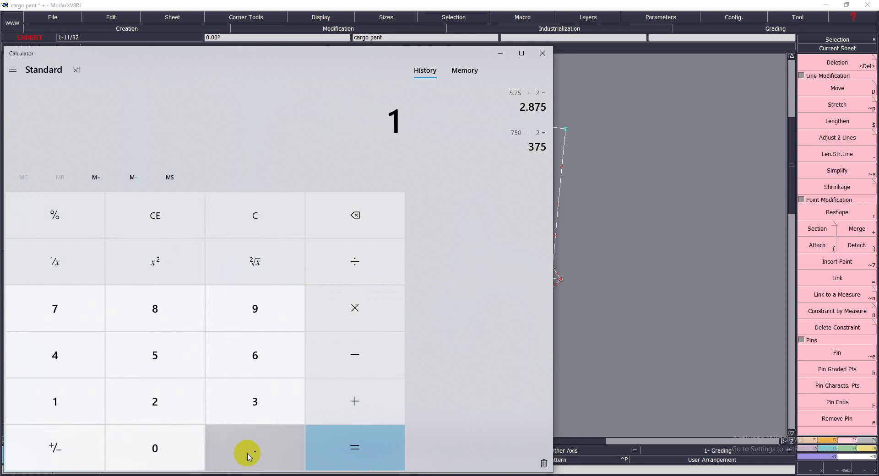
{"action": "left_click", "coordinate": [248, 456]}
{"action": "left_click", "coordinate": [154, 358]}
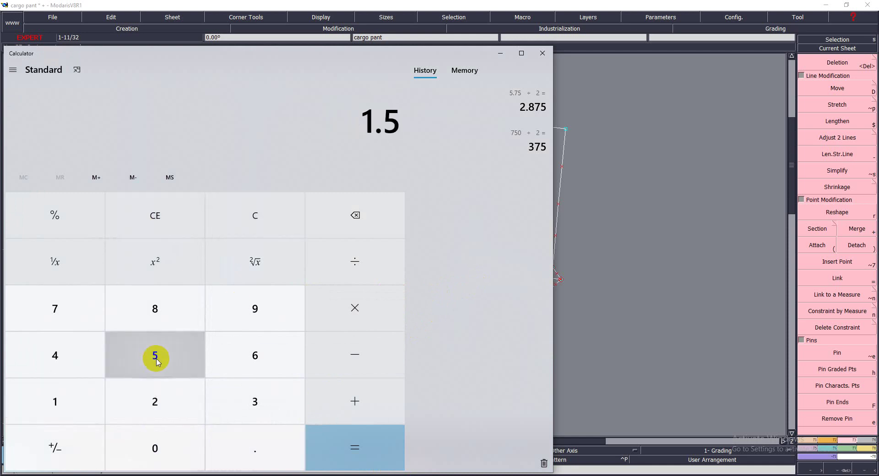
{"action": "left_click", "coordinate": [360, 260]}
{"action": "left_click", "coordinate": [160, 402]}
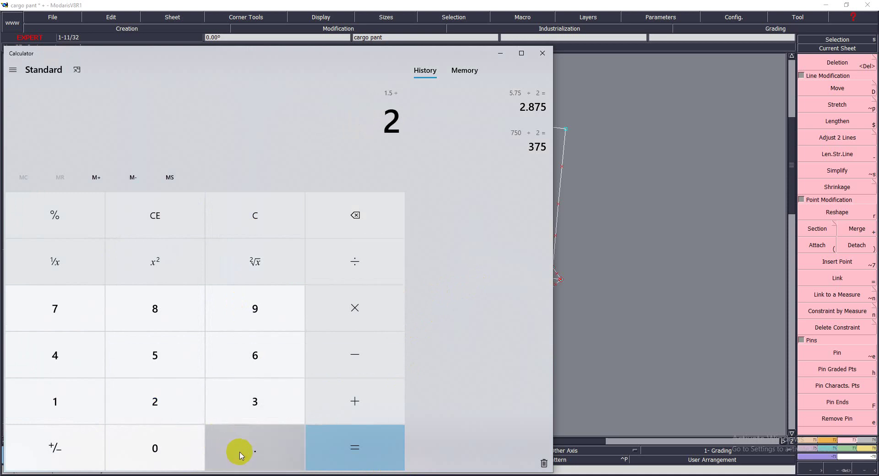
{"action": "left_click", "coordinate": [241, 455]}
{"action": "left_click", "coordinate": [155, 355]}
{"action": "left_click", "coordinate": [64, 350]}
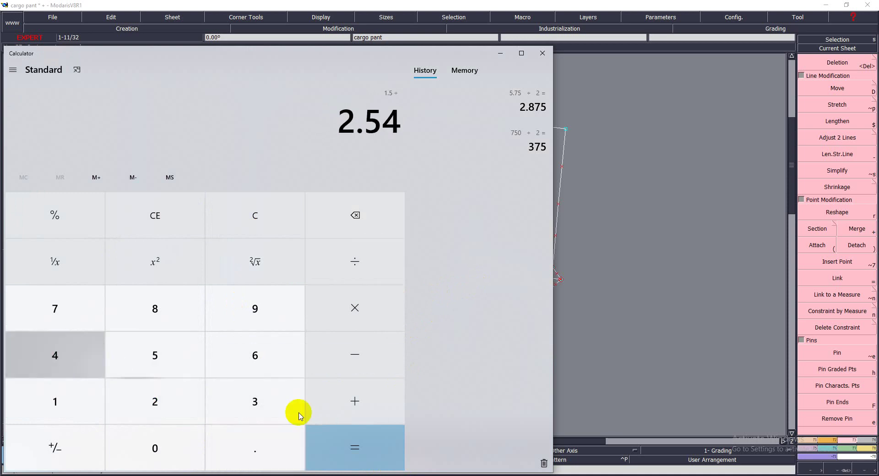
{"action": "left_click", "coordinate": [384, 453]}
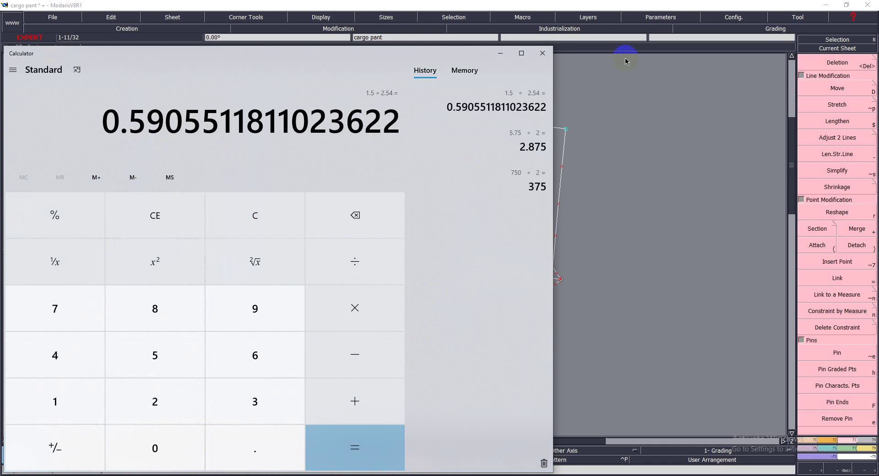
Offset a parallel line -0.59 from the existing pocket line
{"action": "left_click", "coordinate": [501, 53]}
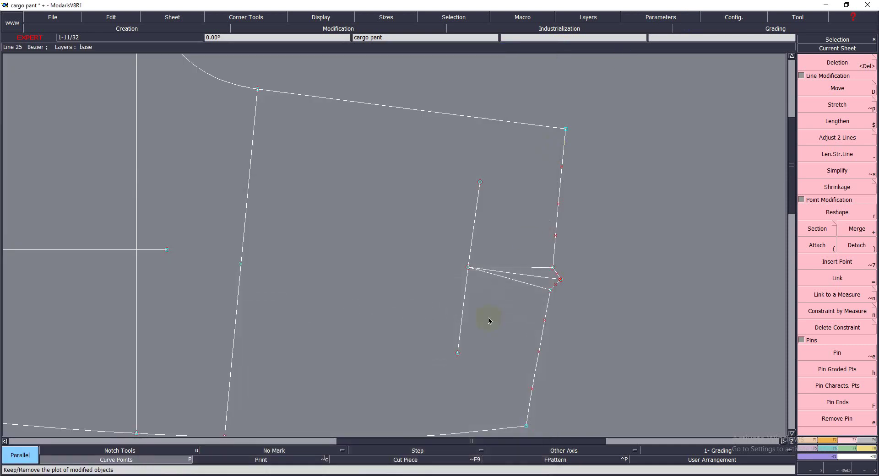
{"action": "left_click", "coordinate": [475, 272]}
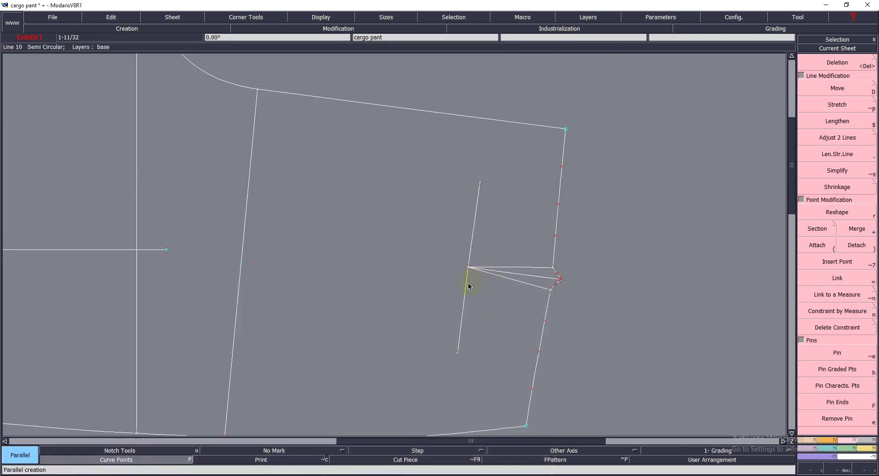
{"action": "key", "text": "Return"}
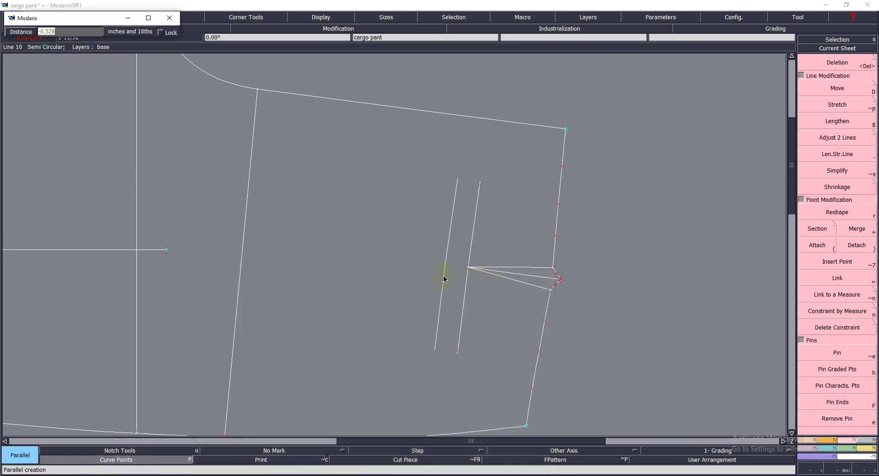
{"action": "key", "text": "Return"}
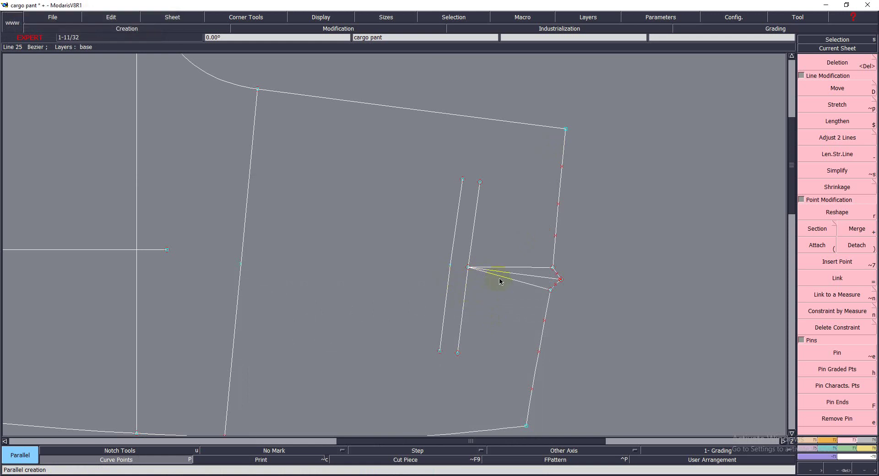
Join the two lines' top endpoints and bottom endpoints with straight lines, closing a narrow rectangle
{"action": "key", "text": "2"}
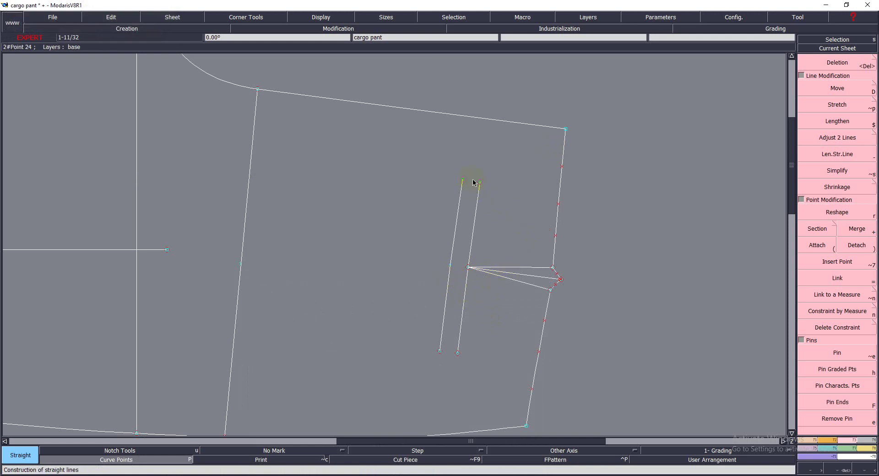
{"action": "left_click", "coordinate": [479, 182]}
{"action": "left_click", "coordinate": [463, 180]}
{"action": "left_click", "coordinate": [441, 351]}
{"action": "left_click", "coordinate": [457, 353]}
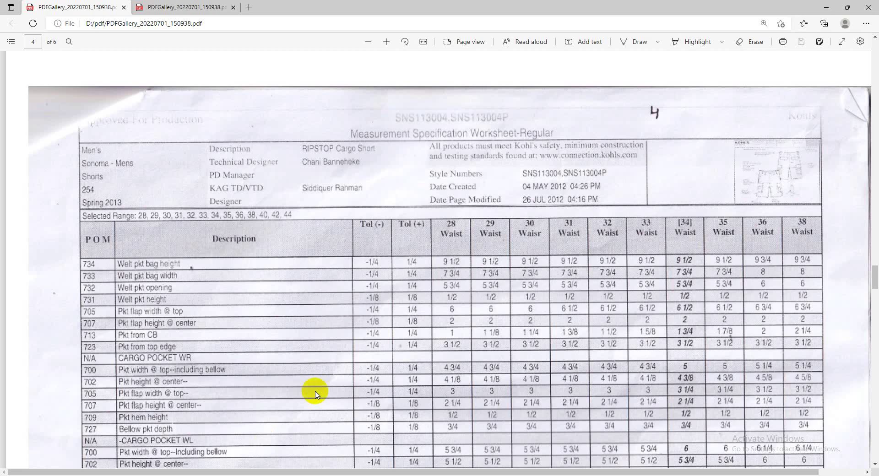
Scroll the spec sheet PDF from page 4 up to the Solid Ripstop Cargo short sketch on page 1
{"action": "scroll", "coordinate": [394, 355], "scroll_direction": "down", "scroll_amount": 5}
{"action": "scroll", "coordinate": [394, 354], "scroll_direction": "up", "scroll_amount": 3}
{"action": "scroll", "coordinate": [394, 355], "scroll_direction": "up", "scroll_amount": 3}
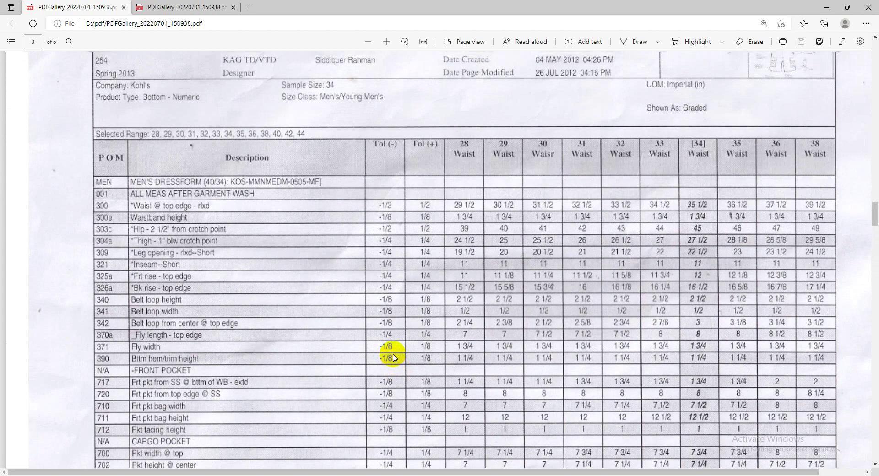
{"action": "scroll", "coordinate": [394, 355], "scroll_direction": "up", "scroll_amount": 3}
{"action": "scroll", "coordinate": [394, 354], "scroll_direction": "up", "scroll_amount": 2}
{"action": "scroll", "coordinate": [393, 356], "scroll_direction": "up", "scroll_amount": 2}
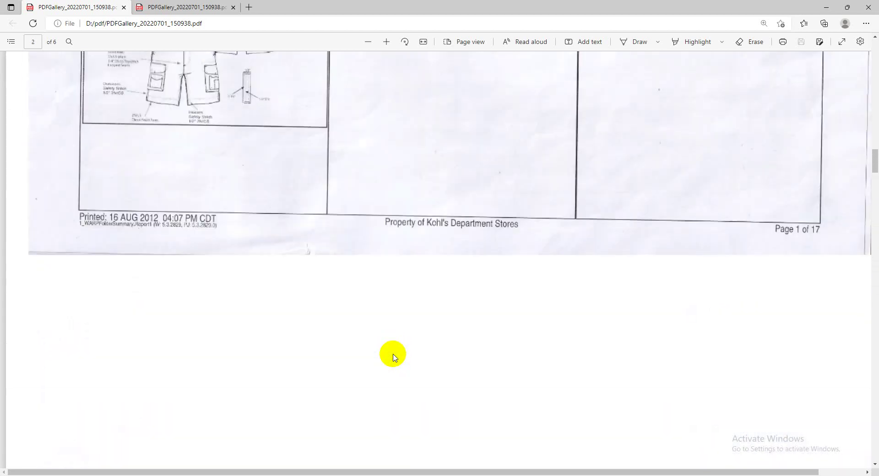
{"action": "scroll", "coordinate": [393, 356], "scroll_direction": "up", "scroll_amount": 3}
{"action": "scroll", "coordinate": [394, 357], "scroll_direction": "up", "scroll_amount": 2}
{"action": "scroll", "coordinate": [394, 356], "scroll_direction": "up", "scroll_amount": 3}
{"action": "scroll", "coordinate": [394, 356], "scroll_direction": "up", "scroll_amount": 2}
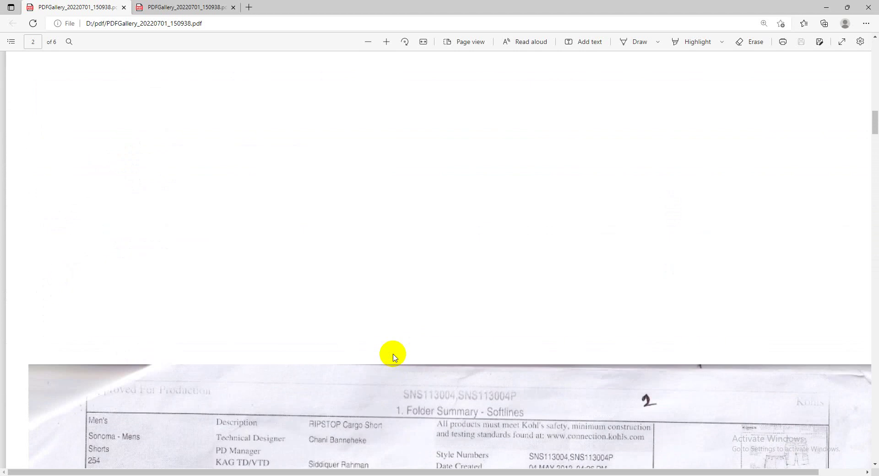
{"action": "scroll", "coordinate": [393, 354], "scroll_direction": "up", "scroll_amount": 3}
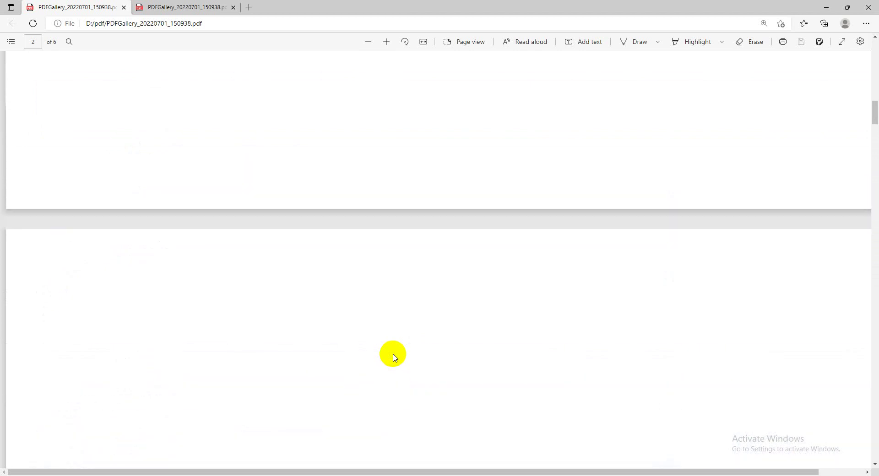
{"action": "scroll", "coordinate": [393, 355], "scroll_direction": "up", "scroll_amount": 2}
{"action": "scroll", "coordinate": [393, 355], "scroll_direction": "up", "scroll_amount": 3}
{"action": "scroll", "coordinate": [393, 355], "scroll_direction": "up", "scroll_amount": 1}
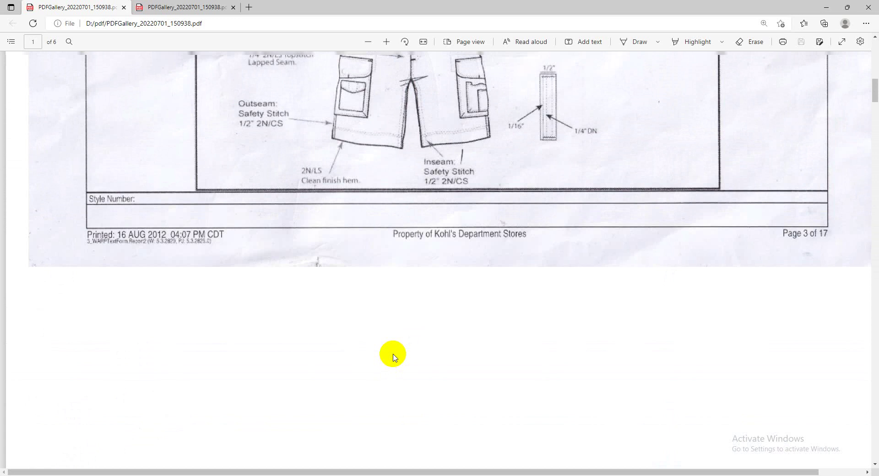
{"action": "scroll", "coordinate": [394, 355], "scroll_direction": "up", "scroll_amount": 4}
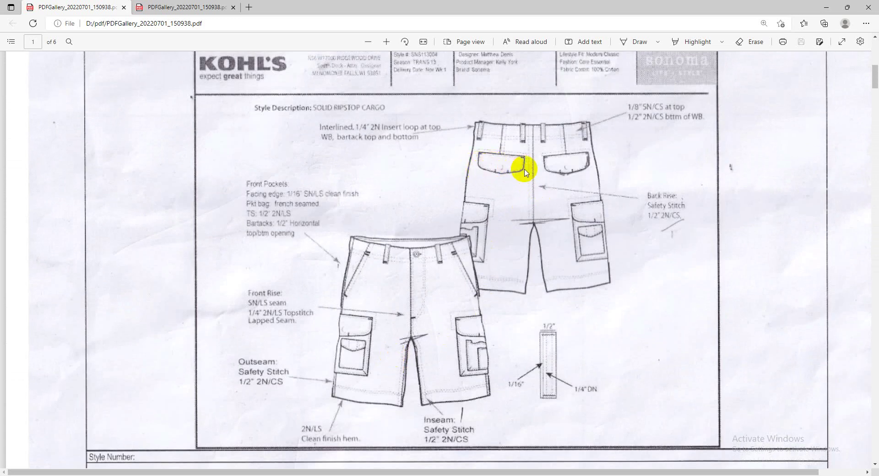
Zoom in on the shorts drawing to inspect the cargo pocket, then zoom back out
{"action": "left_click", "coordinate": [386, 41]}
{"action": "left_click", "coordinate": [386, 42]}
{"action": "scroll", "coordinate": [550, 321], "scroll_direction": "down", "scroll_amount": 1}
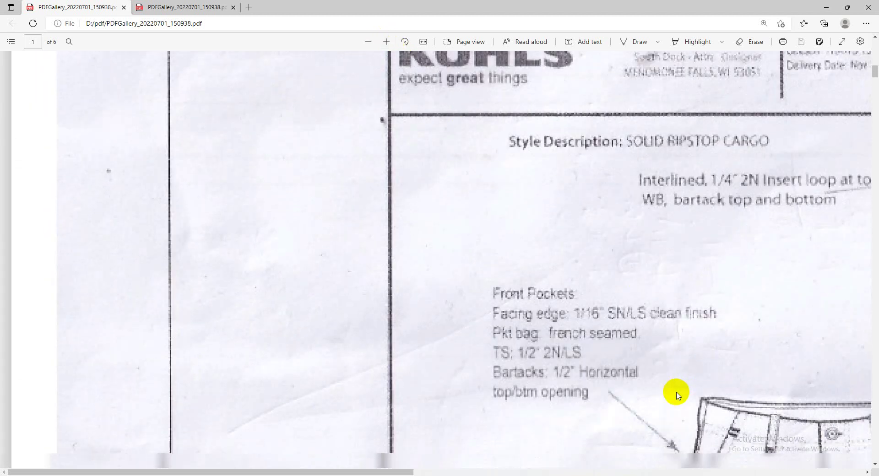
{"action": "scroll", "coordinate": [673, 450], "scroll_direction": "down", "scroll_amount": 5}
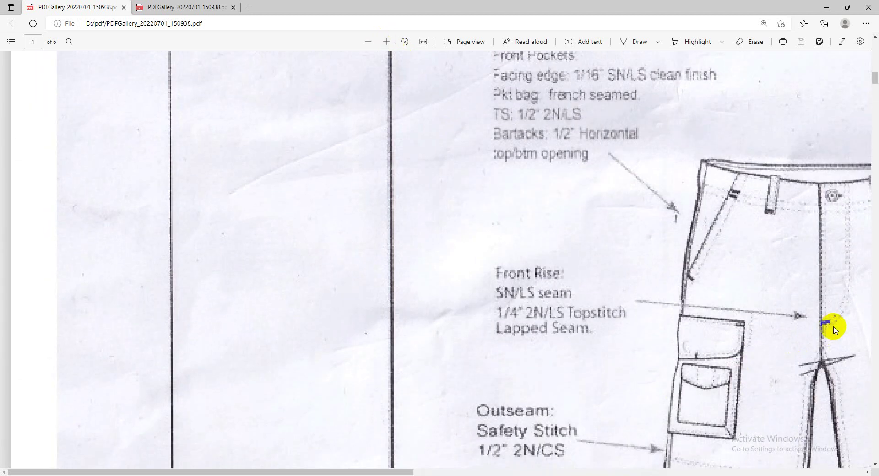
{"action": "left_click", "coordinate": [369, 42]}
{"action": "left_click", "coordinate": [368, 42]}
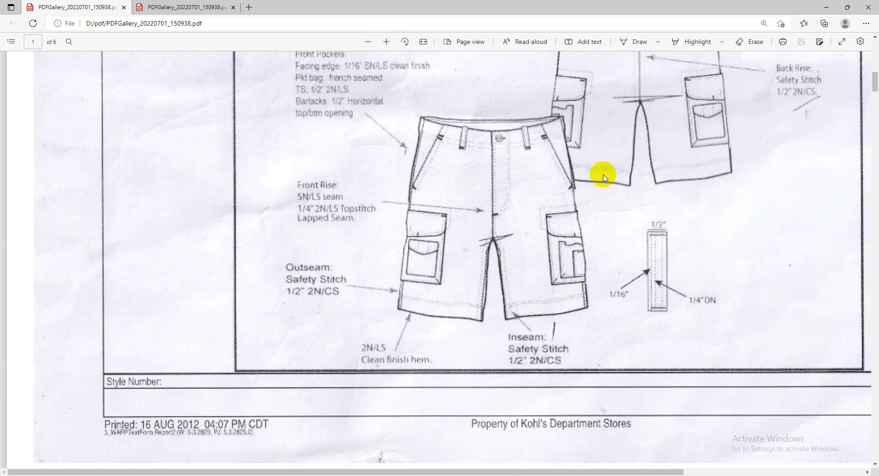
Enlarge the page to read the pocket details, then minimize Edge to return to Modaris
{"action": "scroll", "coordinate": [609, 185], "scroll_direction": "up", "scroll_amount": 5}
{"action": "scroll", "coordinate": [616, 229], "scroll_direction": "up", "scroll_amount": 1}
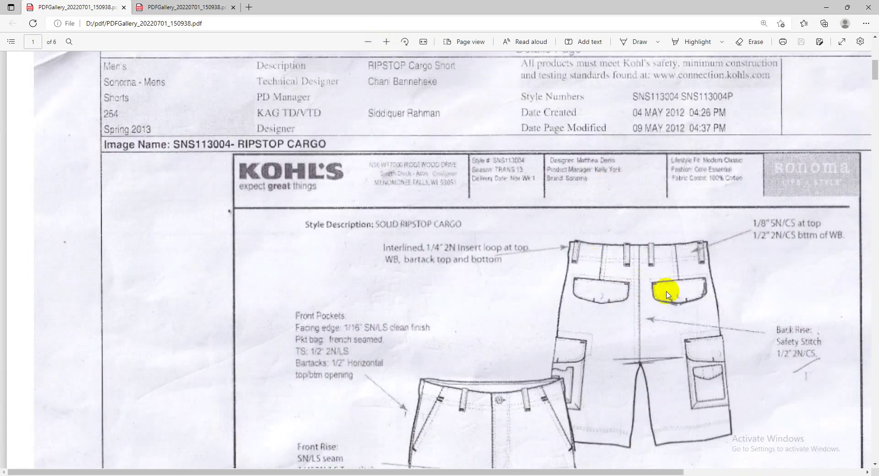
{"action": "scroll", "coordinate": [666, 288], "scroll_direction": "down", "scroll_amount": 2}
{"action": "scroll", "coordinate": [665, 288], "scroll_direction": "up", "scroll_amount": 2}
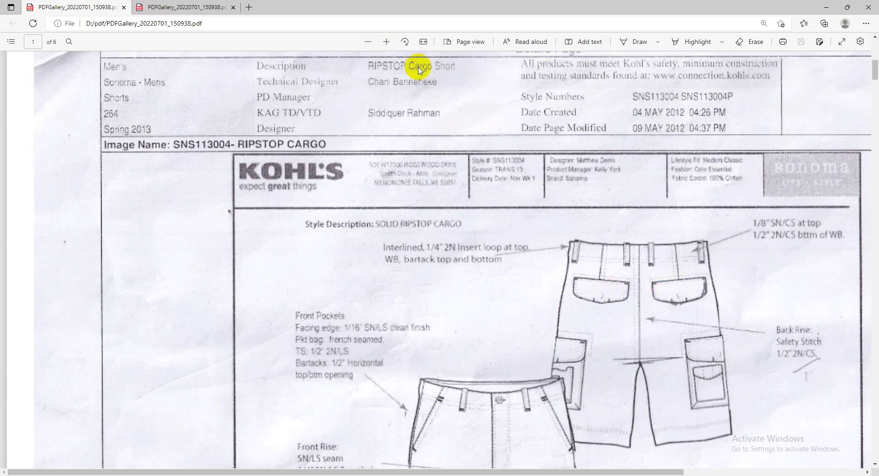
{"action": "left_click", "coordinate": [387, 41]}
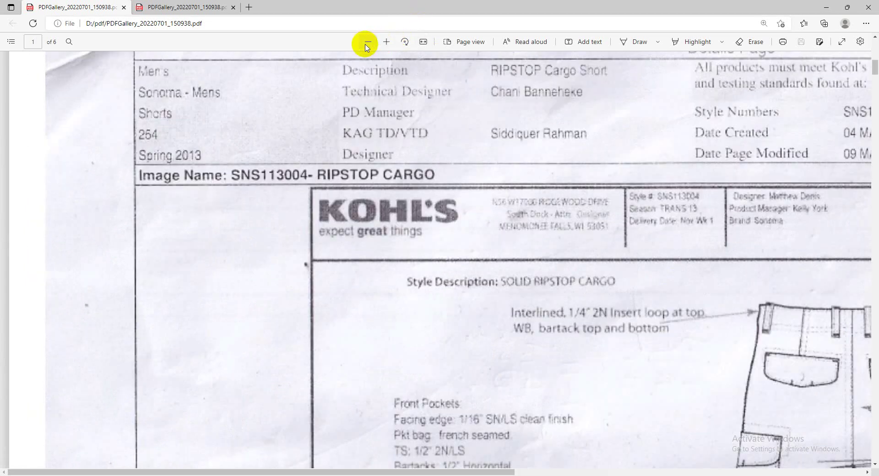
{"action": "left_click", "coordinate": [368, 42]}
{"action": "left_click", "coordinate": [368, 41]}
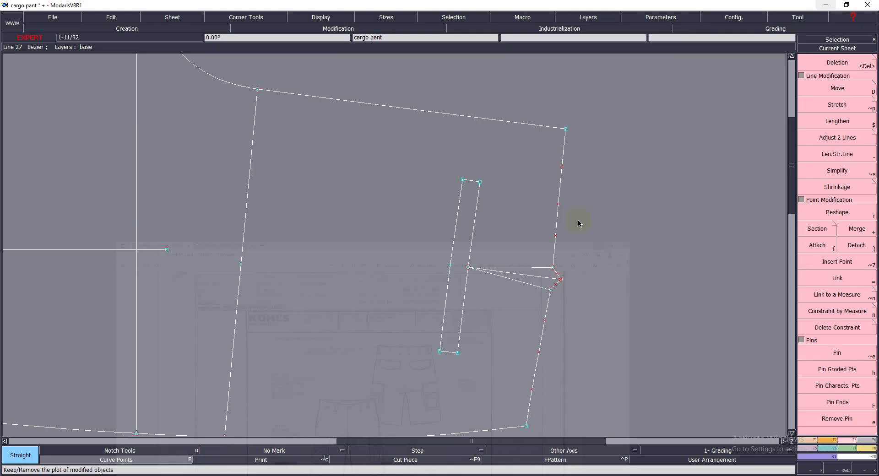
{"action": "left_click", "coordinate": [826, 7]}
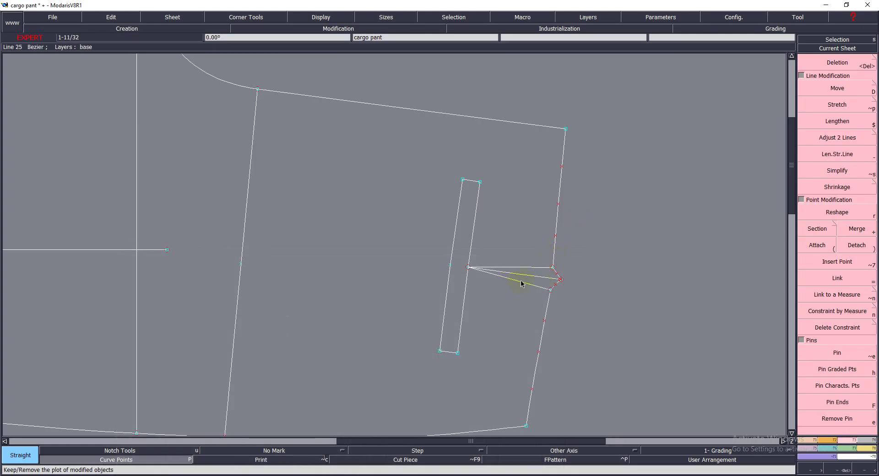
Zoom in on the rectangle and dart and pick the rectangle's right line in Len.Str.Line
{"action": "key", "text": "z"}
{"action": "left_click_drag", "start_coordinate": [337, 122], "coordinate": [560, 377]}
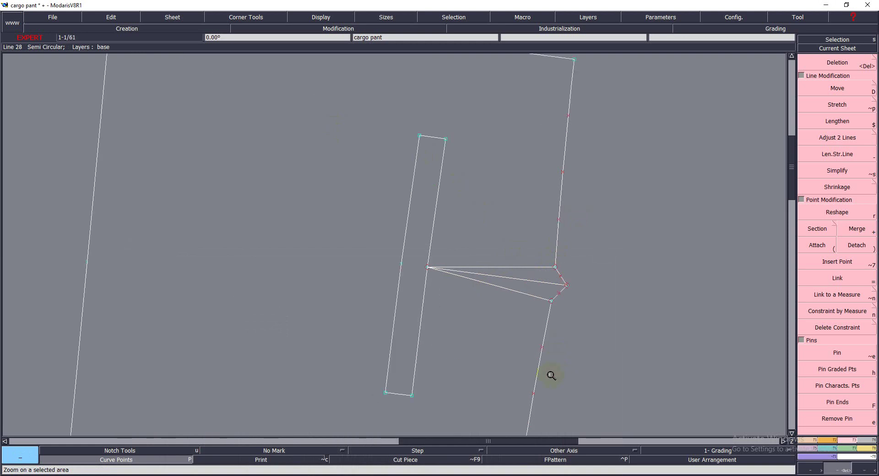
{"action": "key", "text": "minus"}
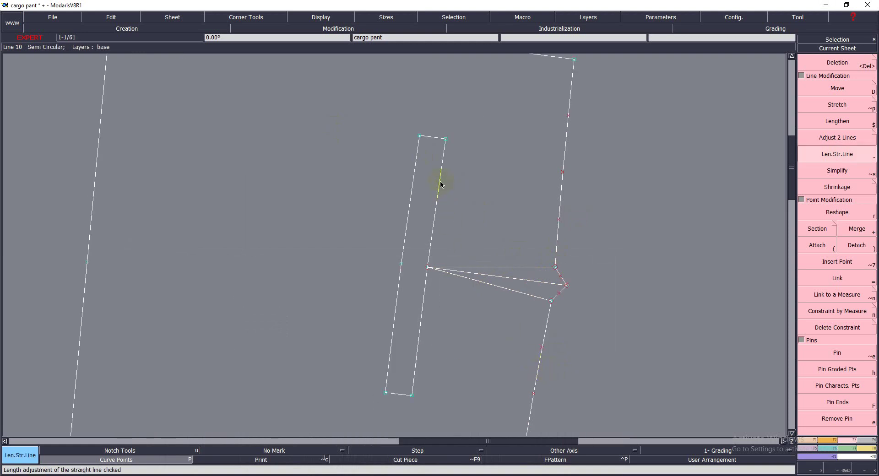
{"action": "left_click", "coordinate": [441, 184]}
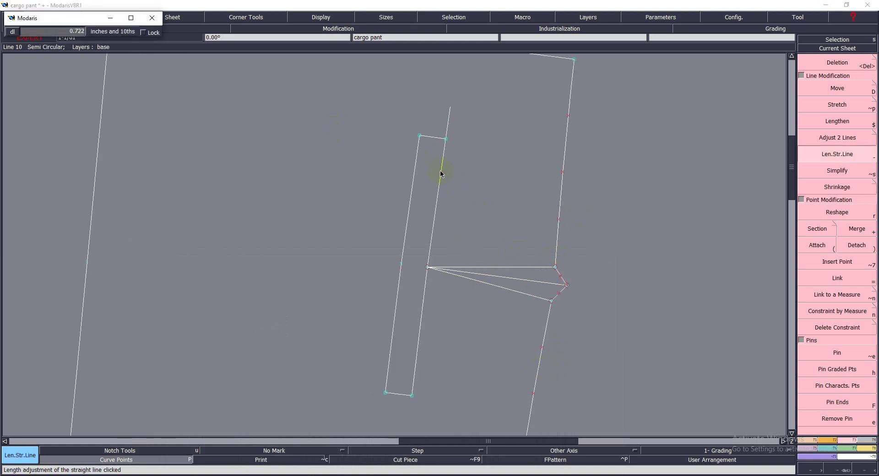
{"action": "type", "text": "1"}
{"action": "key", "text": "Return"}
Set dl to 0.1 and lengthen the right line at its top and bottom ends
{"action": "key", "text": "BackSpace"}
{"action": "type", "text": "0"}
{"action": "key", "text": "Return"}
{"action": "type", "text": "0.1"}
{"action": "key", "text": "Return"}
{"action": "left_click", "coordinate": [414, 386]}
{"action": "left_click", "coordinate": [421, 400]}
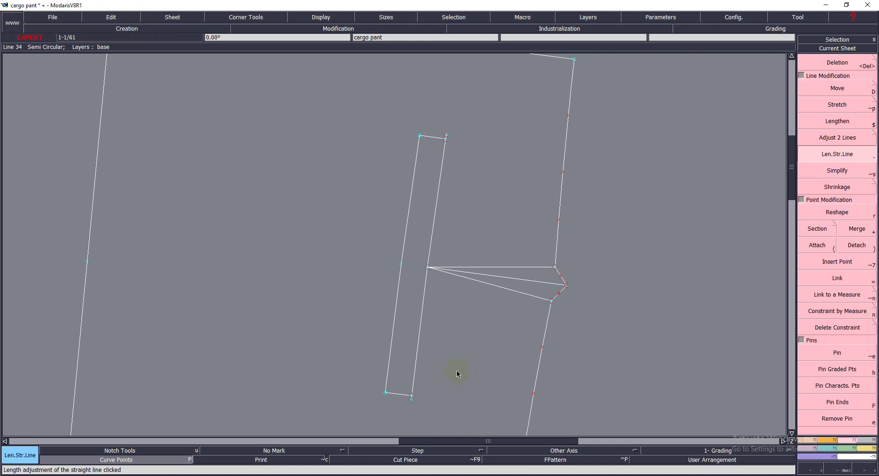
Check the pocket values in the page 4 measurement table, then minimize Edge
{"action": "left_click", "coordinate": [234, 475]}
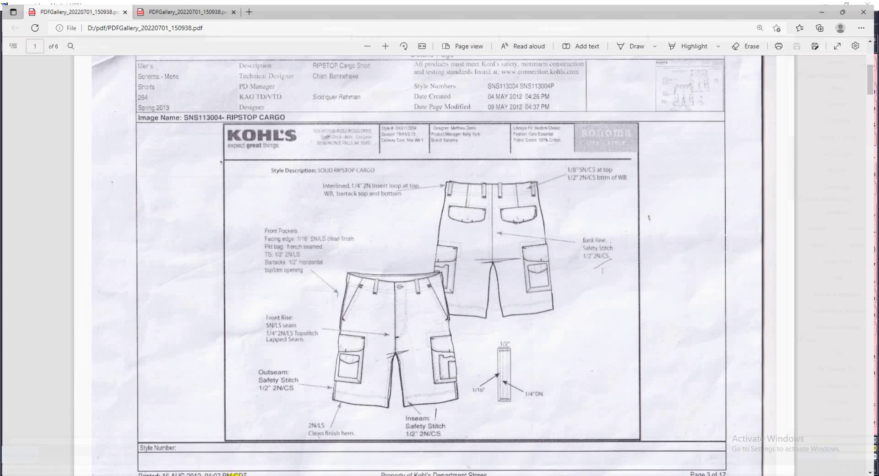
{"action": "scroll", "coordinate": [341, 412], "scroll_direction": "down", "scroll_amount": 5}
{"action": "scroll", "coordinate": [350, 405], "scroll_direction": "down", "scroll_amount": 2}
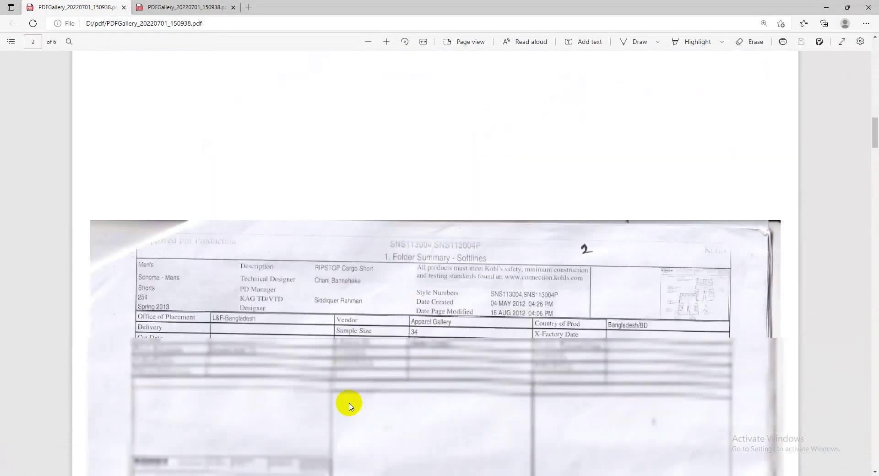
{"action": "scroll", "coordinate": [348, 405], "scroll_direction": "down", "scroll_amount": 2}
{"action": "scroll", "coordinate": [348, 406], "scroll_direction": "down", "scroll_amount": 3}
{"action": "scroll", "coordinate": [344, 404], "scroll_direction": "down", "scroll_amount": 3}
{"action": "scroll", "coordinate": [345, 404], "scroll_direction": "down", "scroll_amount": 3}
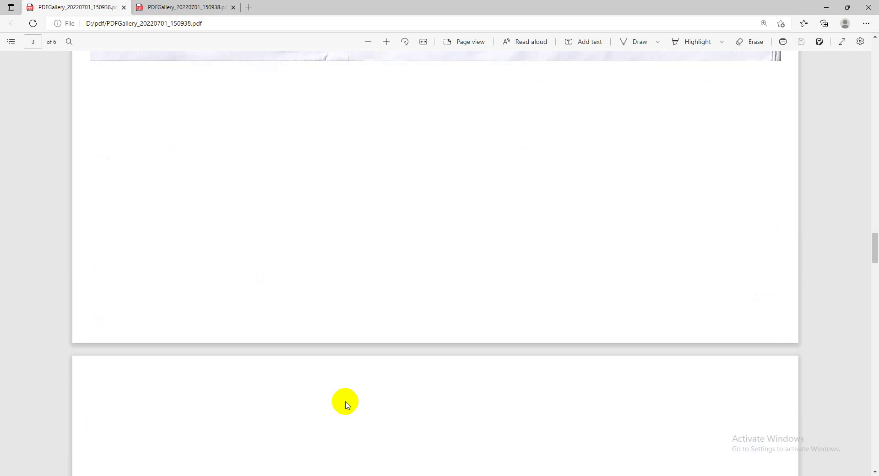
{"action": "scroll", "coordinate": [346, 405], "scroll_direction": "up", "scroll_amount": 1}
{"action": "scroll", "coordinate": [345, 404], "scroll_direction": "down", "scroll_amount": 5}
{"action": "scroll", "coordinate": [343, 403], "scroll_direction": "down", "scroll_amount": 5}
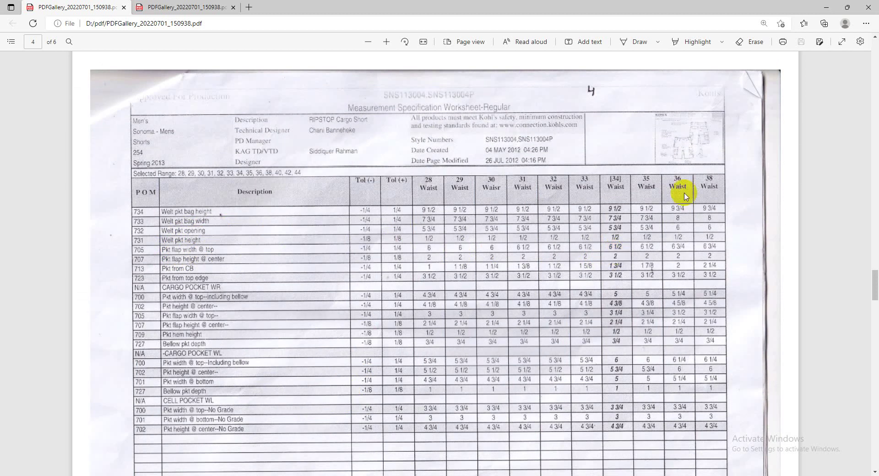
{"action": "left_click", "coordinate": [826, 8]}
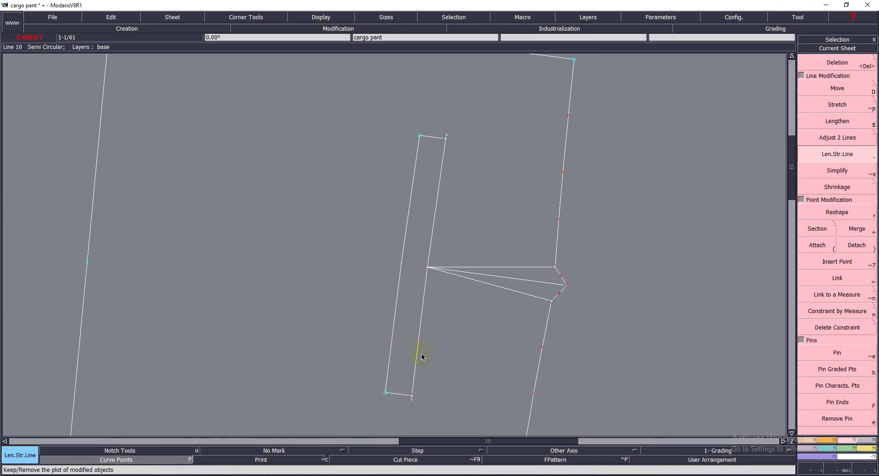
Stretch the pocket strip's right line downward and upward well past the rectangle's ends
{"action": "left_click", "coordinate": [424, 304]}
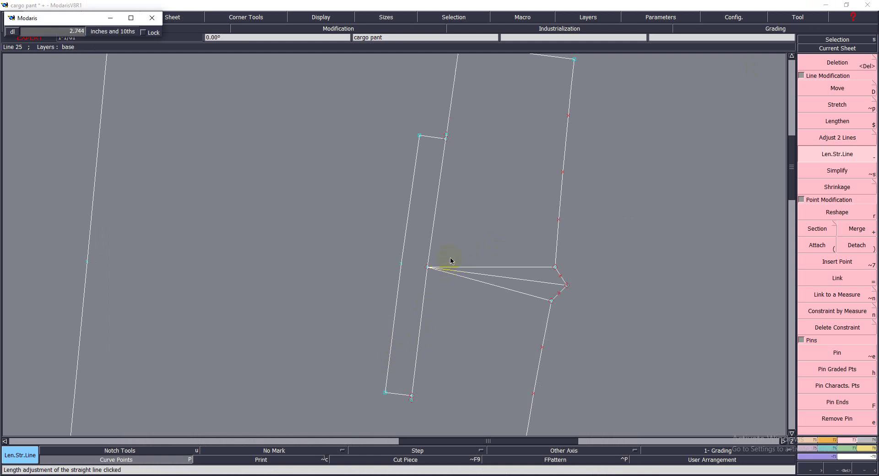
{"action": "left_click", "coordinate": [439, 306]}
{"action": "left_click", "coordinate": [435, 210]}
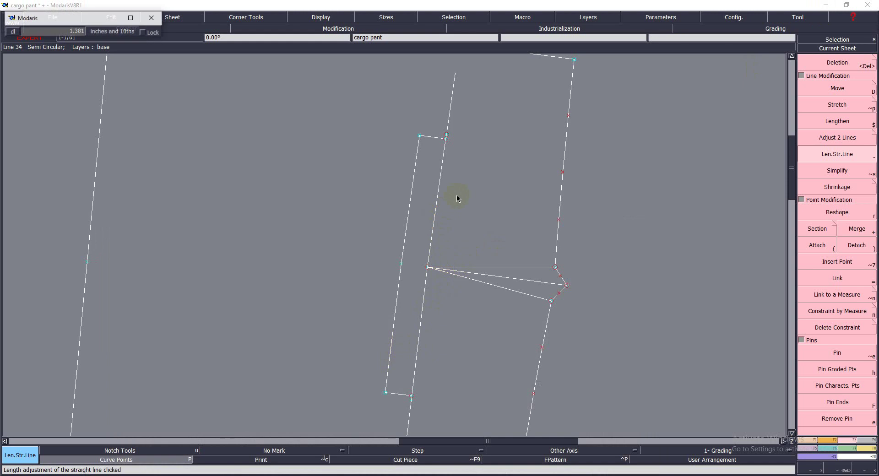
{"action": "left_click", "coordinate": [481, 221]}
{"action": "key", "text": "Delete"}
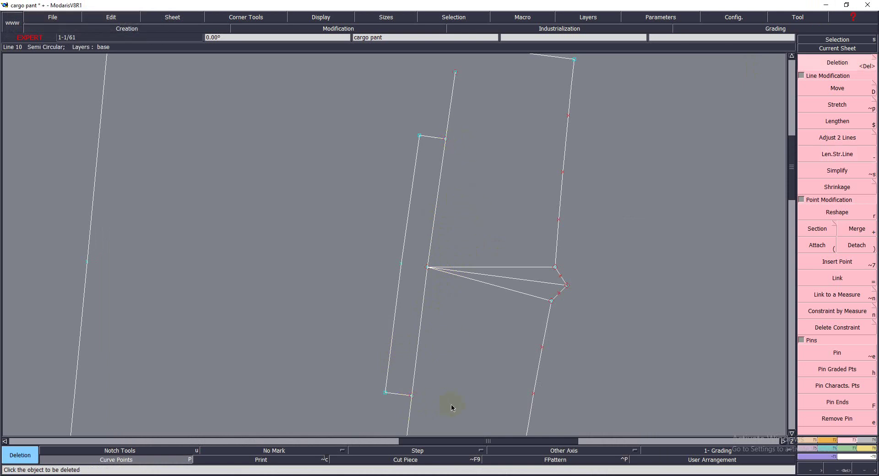
Zoom on the pocket and place a developed point 3.25 inches above centre on the inner line
{"action": "key", "text": "z"}
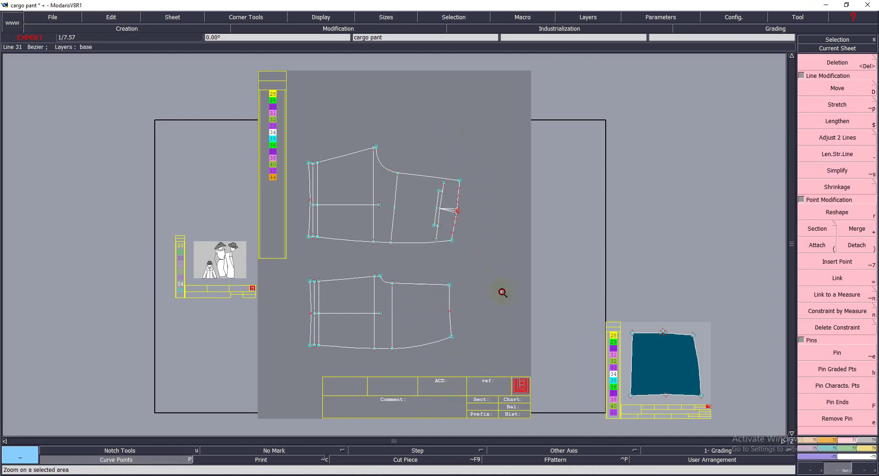
{"action": "left_click_drag", "start_coordinate": [500, 290], "coordinate": [430, 345]}
{"action": "left_click_drag", "start_coordinate": [283, 75], "coordinate": [449, 291]}
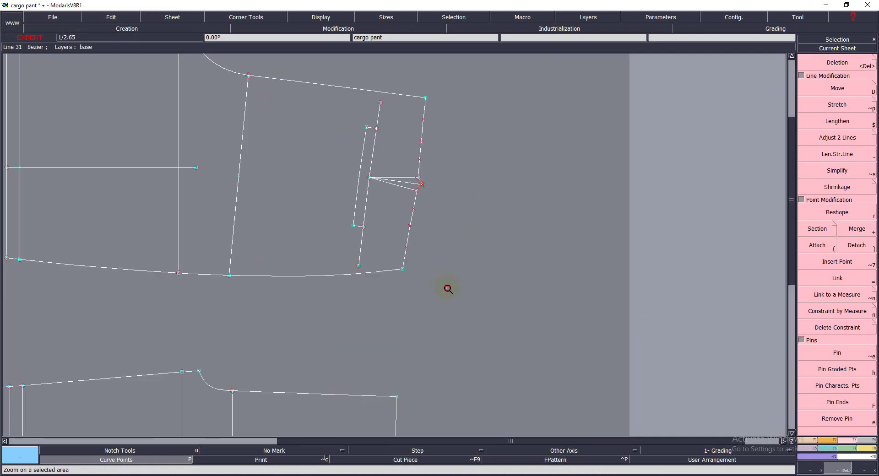
{"action": "middle_click", "coordinate": [436, 298]}
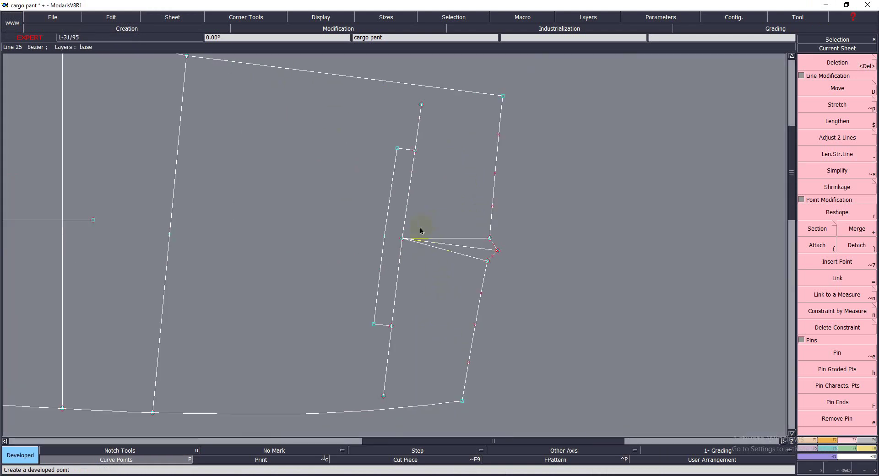
{"action": "left_click", "coordinate": [402, 241]}
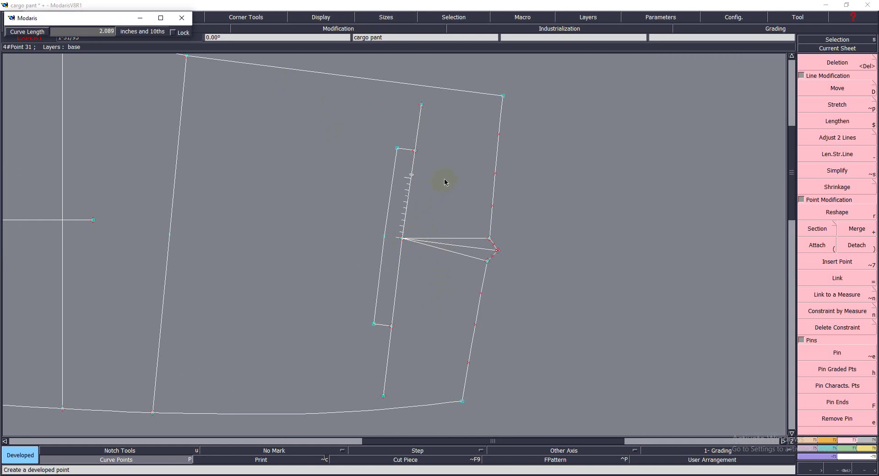
{"action": "type", "text": "2.875"}
{"action": "type", "text": "3.25"}
{"action": "key", "text": "Return"}
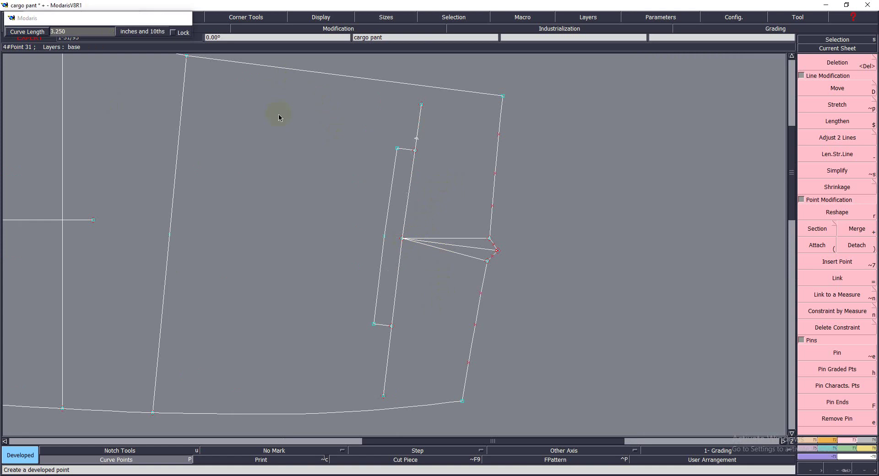
Place a second developed point at -3.250, 3.25 inches below the centre line
{"action": "left_click", "coordinate": [401, 242]}
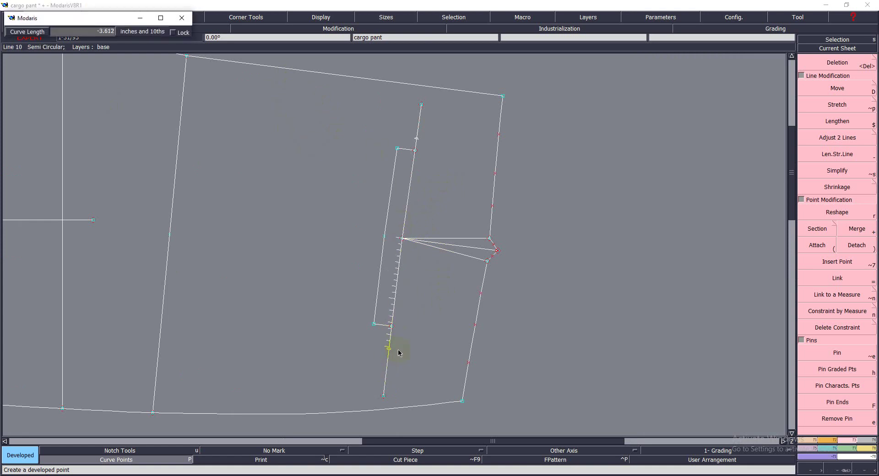
{"action": "type", "text": "-3.250"}
{"action": "key", "text": "Return"}
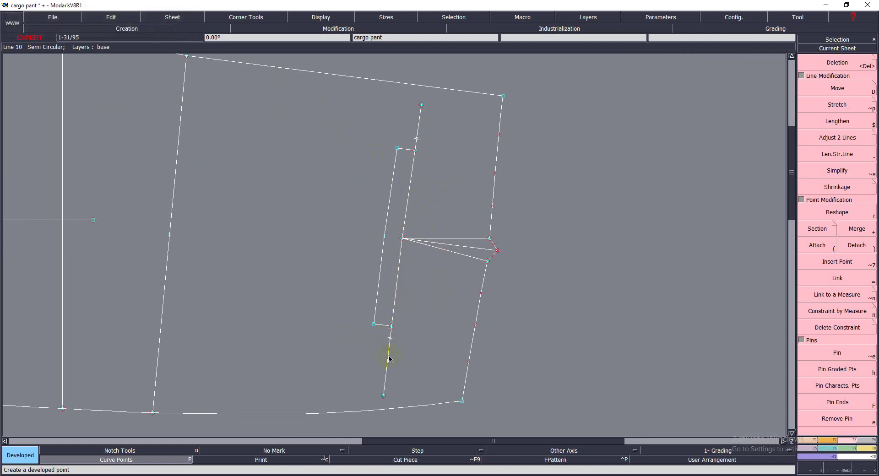
Delete the inner line's segments above the top point and below the bottom point
{"action": "left_click", "coordinate": [838, 261]}
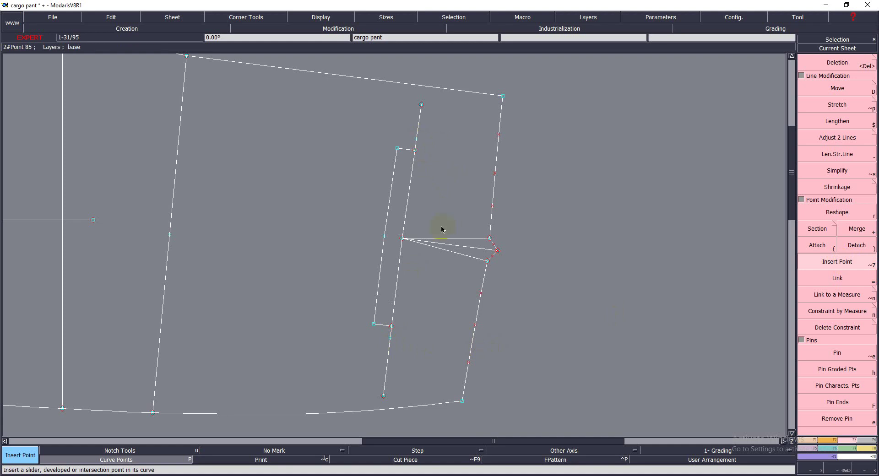
{"action": "key", "text": "Delete"}
{"action": "left_click", "coordinate": [420, 110]}
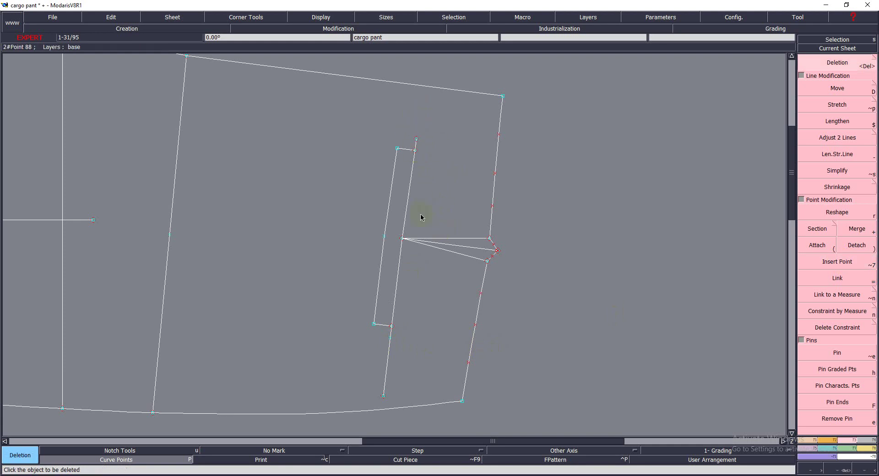
{"action": "left_click", "coordinate": [384, 396]}
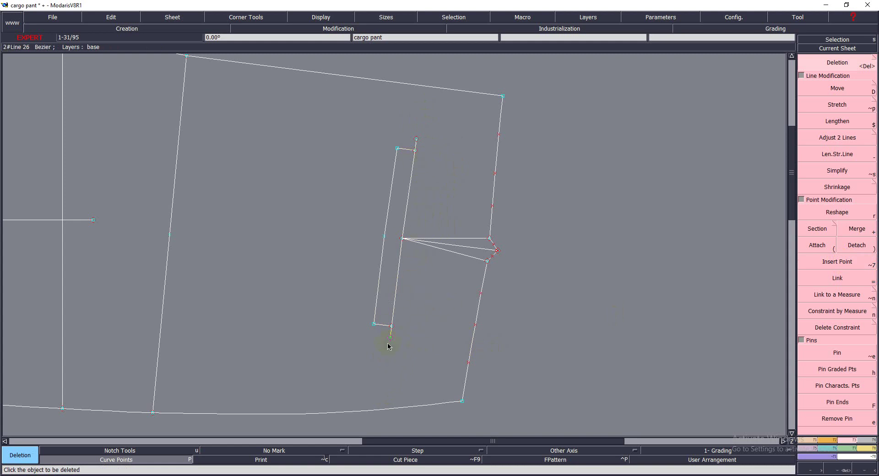
Glance at the spec sheet in Edge, then hide it and return to the pattern
{"action": "key", "text": "alt+Tab"}
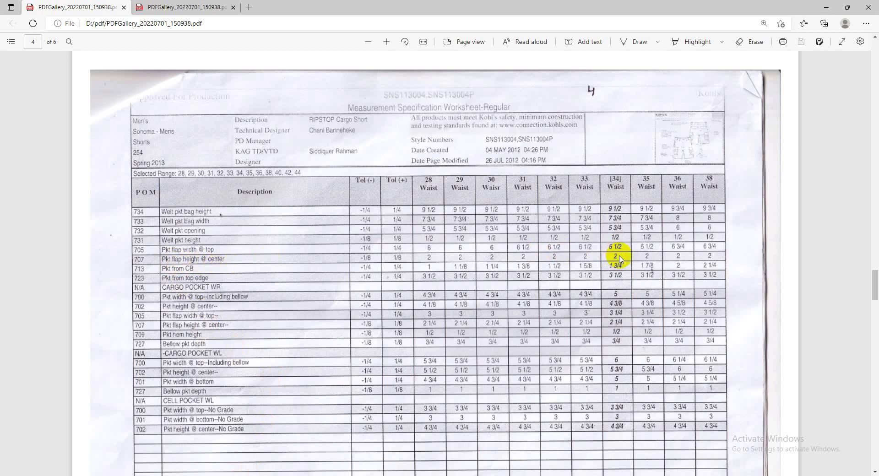
{"action": "left_click", "coordinate": [827, 8]}
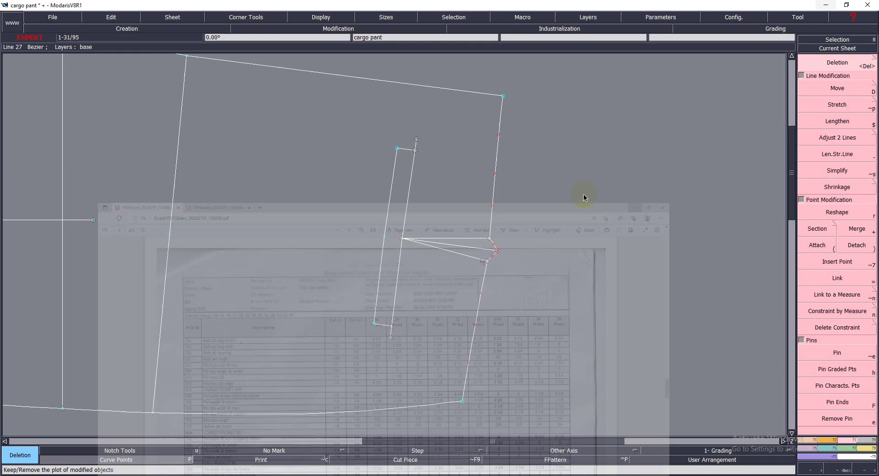
{"action": "key", "text": "slash"}
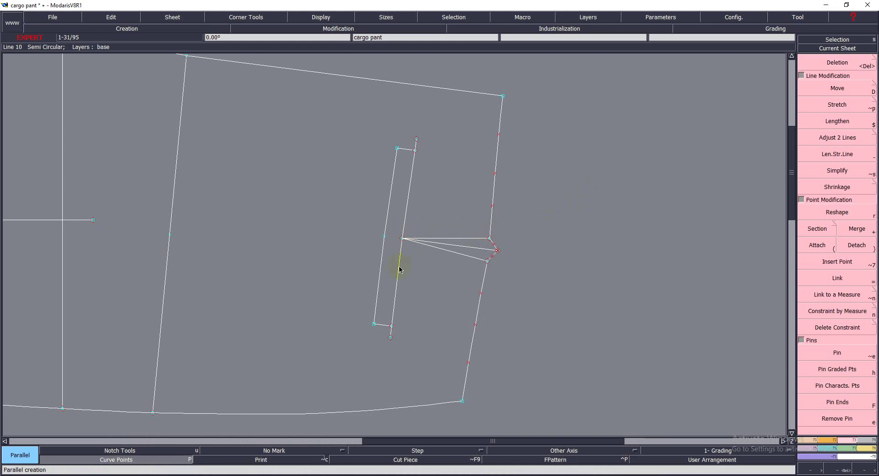
Offset two parallel guide lines from the pocket edge at 2.5 and 2.0 inches
{"action": "left_click", "coordinate": [400, 265]}
{"action": "type", "text": "2.5"}
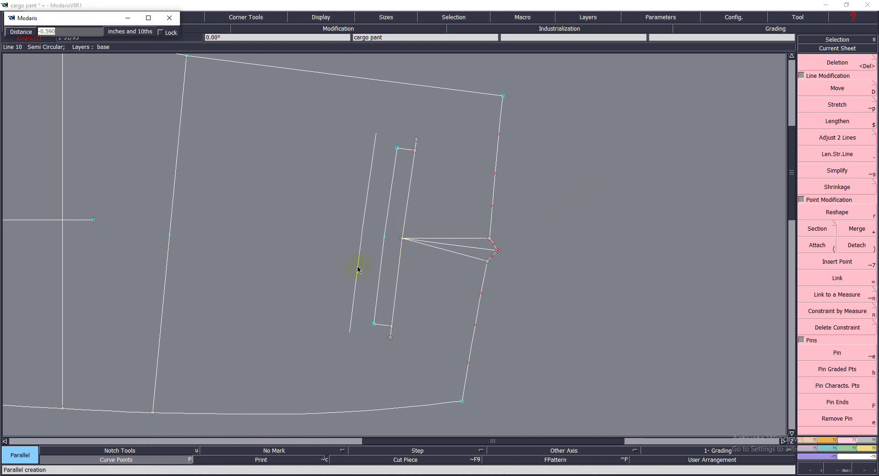
{"action": "key", "text": "Return"}
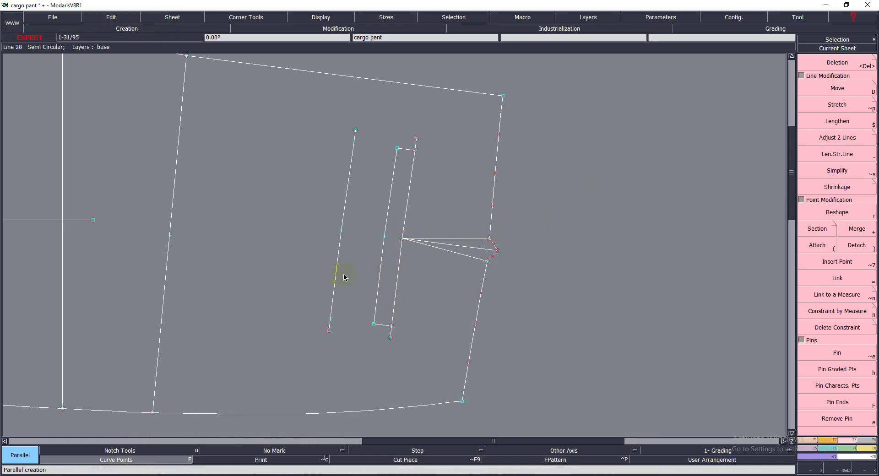
{"action": "left_click", "coordinate": [342, 243]}
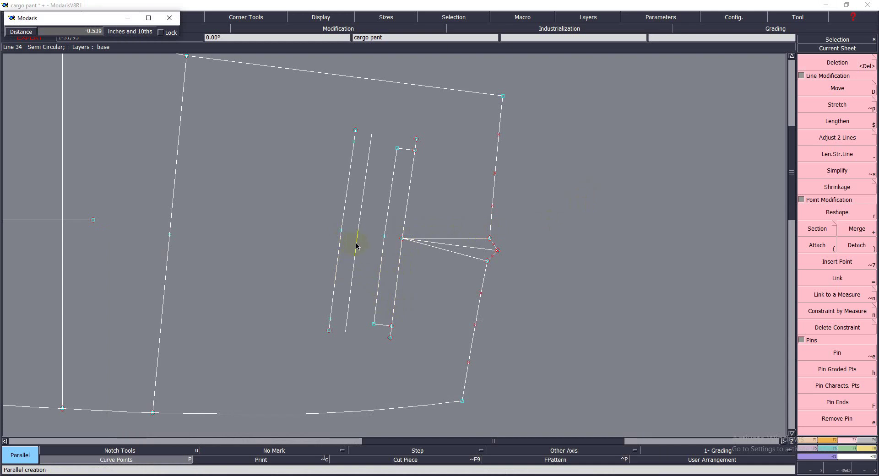
{"action": "type", "text": "2.000"}
{"action": "key", "text": "Return"}
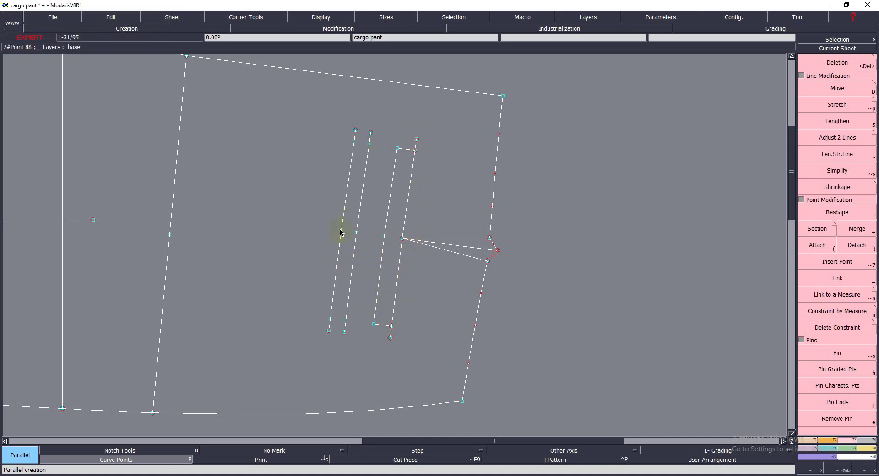
Draw Bezier flap lines from the pocket's top corner and bottom point to one outer guide-line point
{"action": "left_click", "coordinate": [384, 209]}
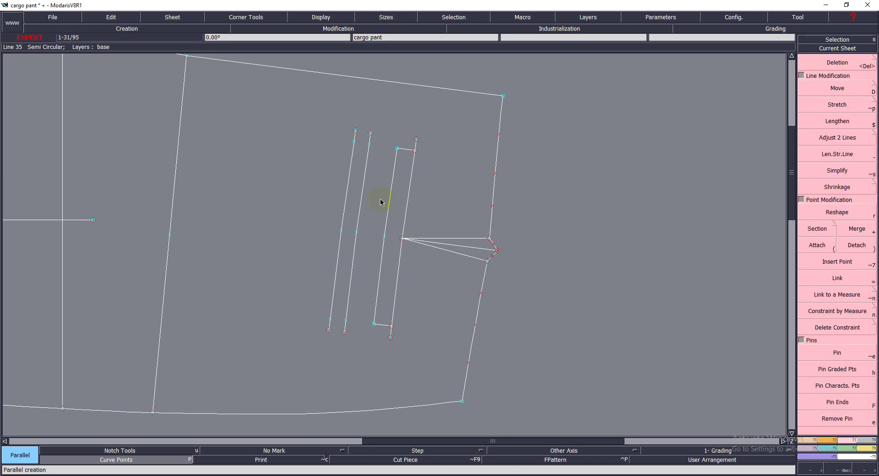
{"action": "key", "text": "b"}
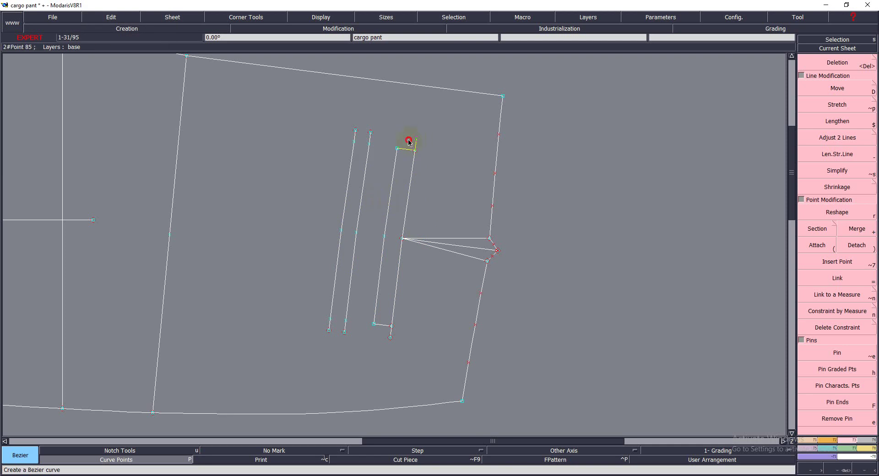
{"action": "left_click", "coordinate": [408, 142]}
{"action": "left_click", "coordinate": [370, 144]}
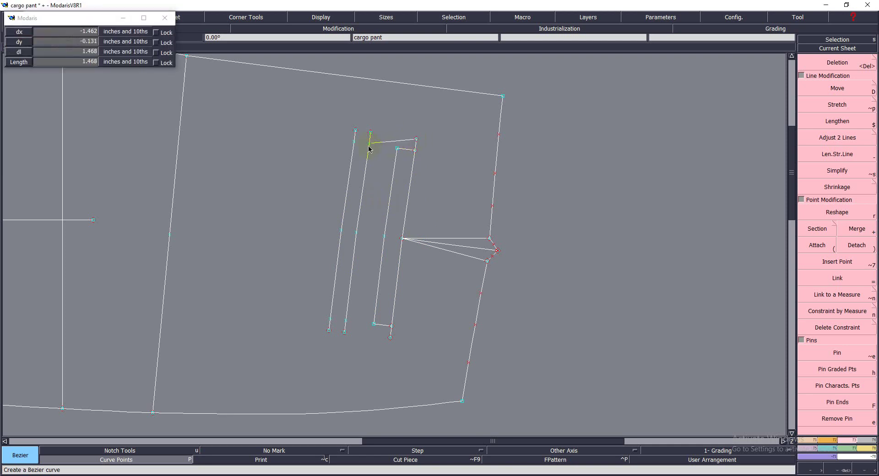
{"action": "left_click", "coordinate": [341, 232]}
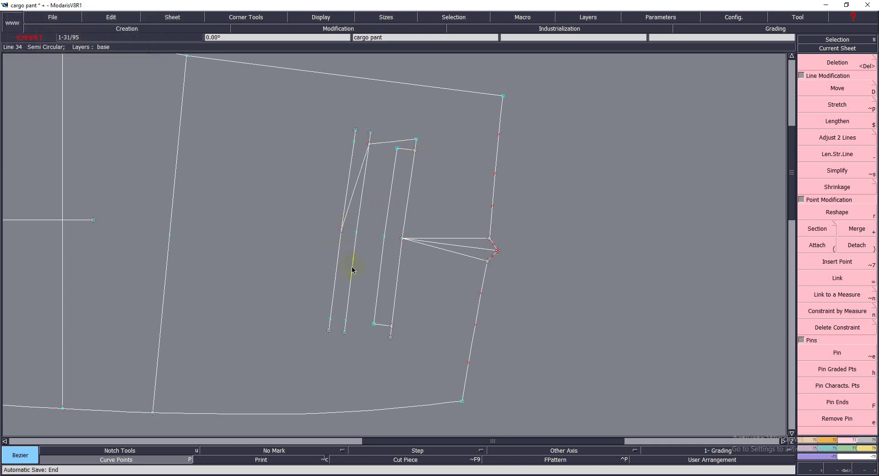
{"action": "left_click", "coordinate": [390, 337]}
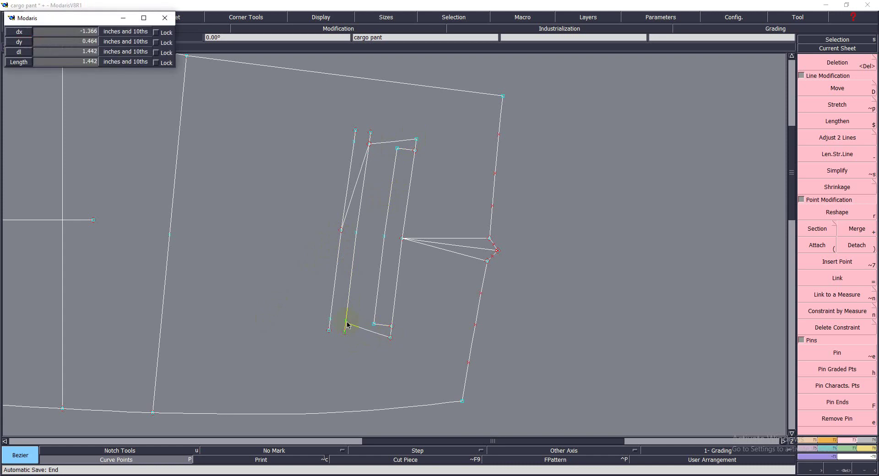
{"action": "left_click", "coordinate": [339, 230]}
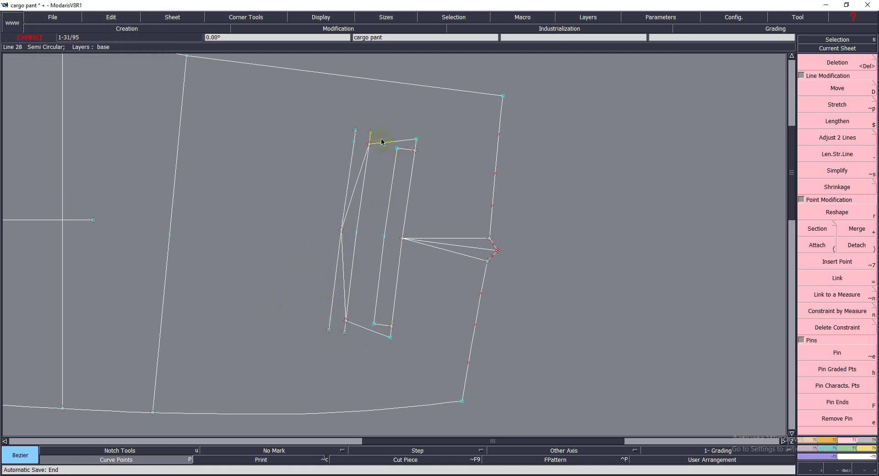
Zoom on the flap and reshape its upper and lower lines into one smooth rounded outer curve
{"action": "key", "text": "z"}
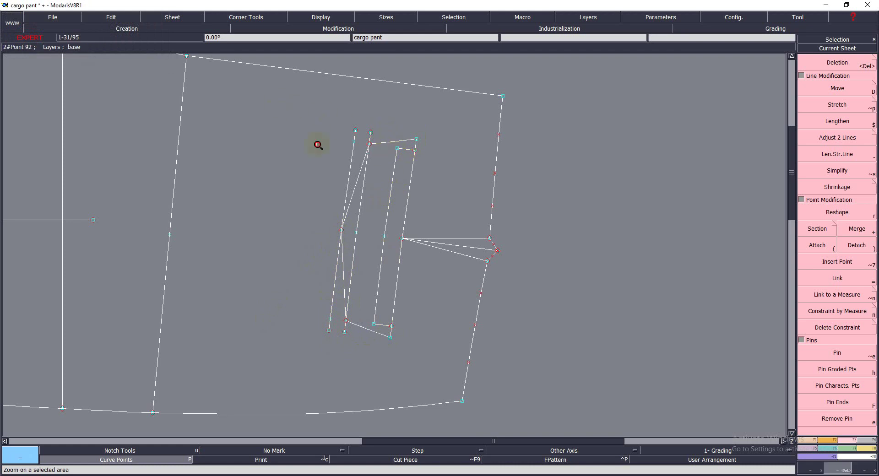
{"action": "left_click_drag", "start_coordinate": [323, 115], "coordinate": [436, 371]}
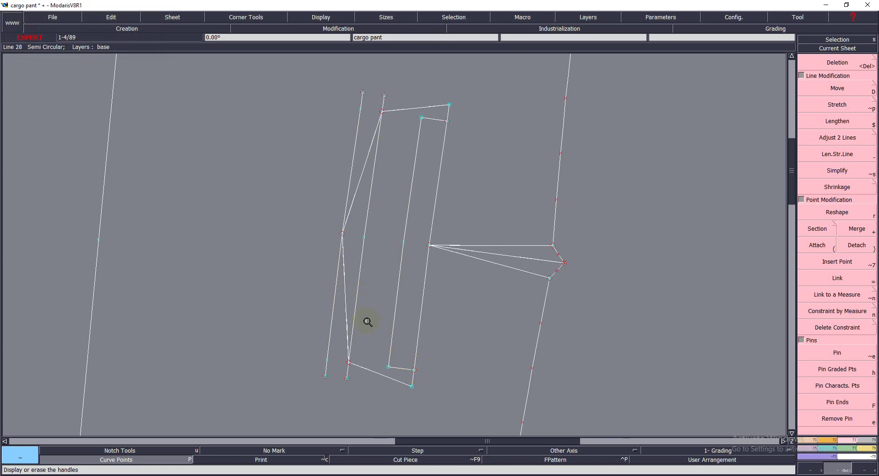
{"action": "key", "text": "r"}
{"action": "left_click_drag", "start_coordinate": [344, 277], "coordinate": [339, 338]}
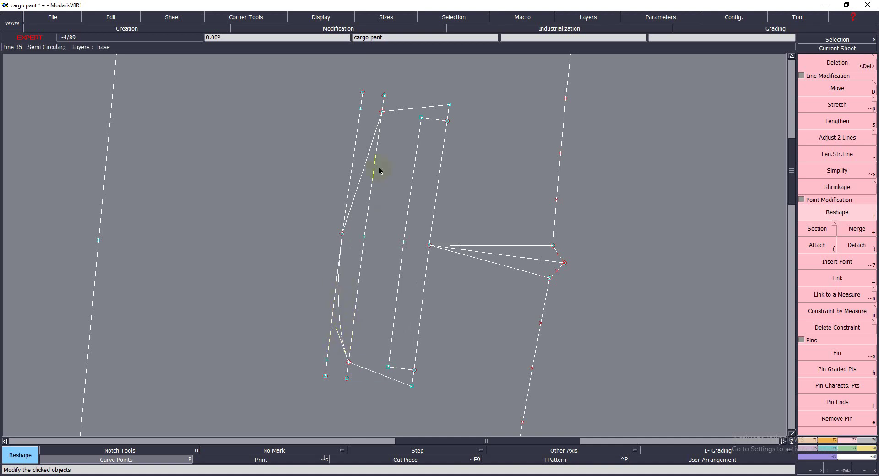
{"action": "left_click_drag", "start_coordinate": [369, 138], "coordinate": [351, 188]}
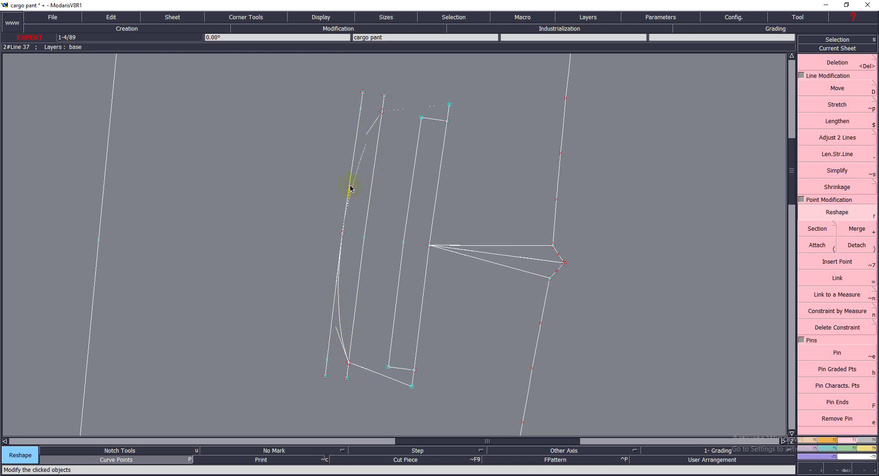
{"action": "left_click_drag", "start_coordinate": [370, 127], "coordinate": [365, 165]}
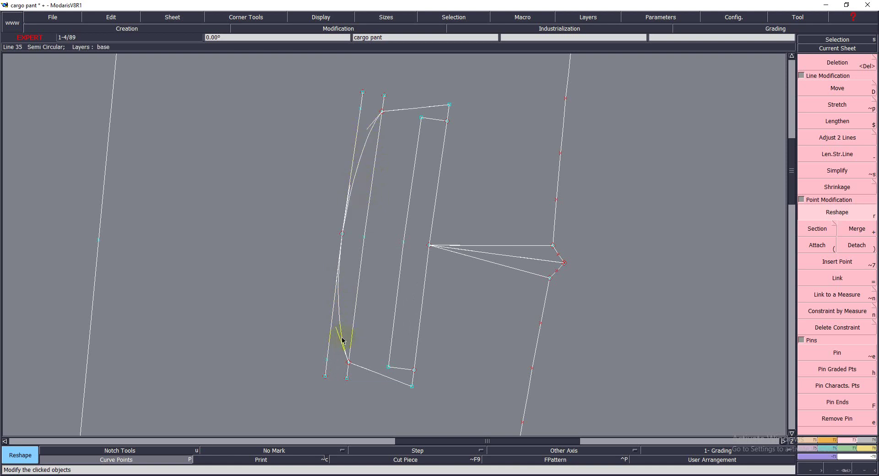
{"action": "left_click_drag", "start_coordinate": [337, 338], "coordinate": [337, 290]}
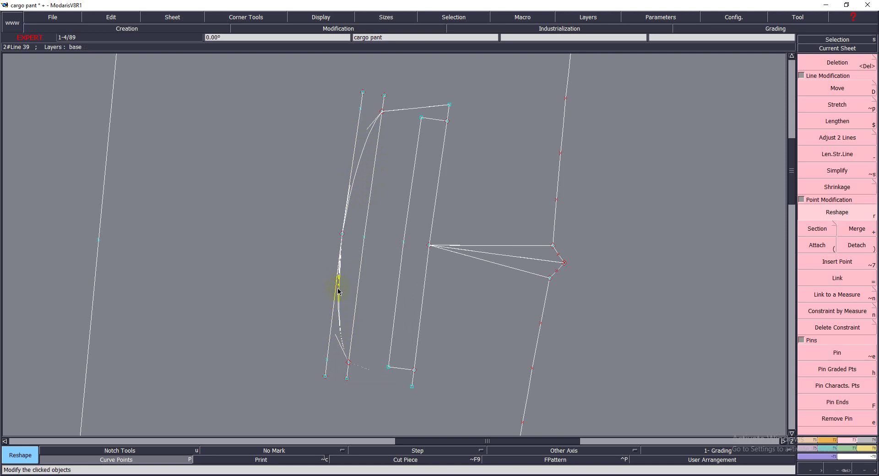
Delete the two leftover straight guide lines near the flap
{"action": "key", "text": "Delete"}
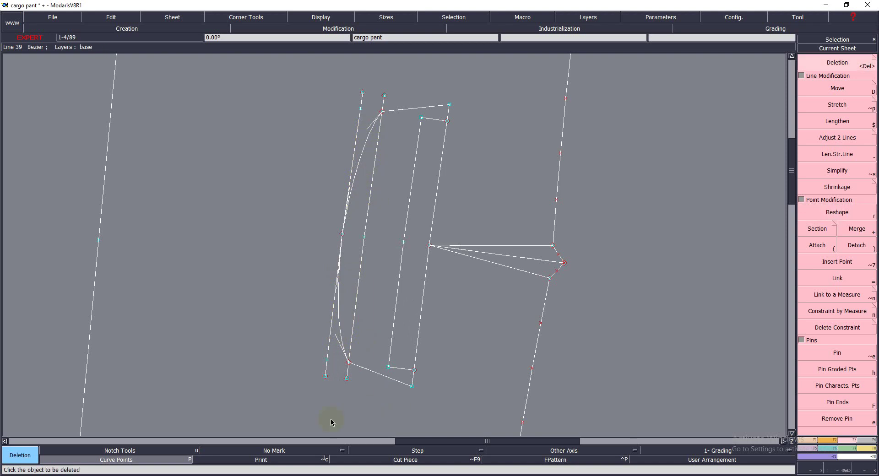
{"action": "left_click", "coordinate": [362, 294]}
{"action": "left_click", "coordinate": [327, 338]}
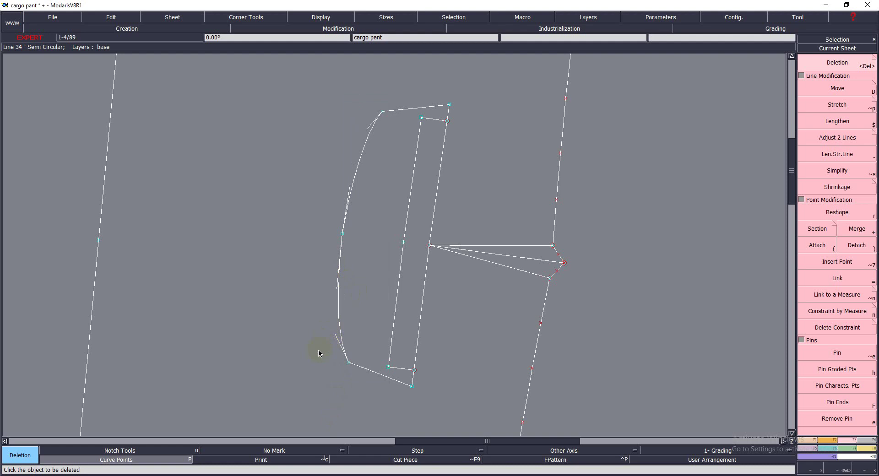
Zoom on the flap's upper corner and reshape its straight top edge into a Bezier curve
{"action": "key", "text": "z"}
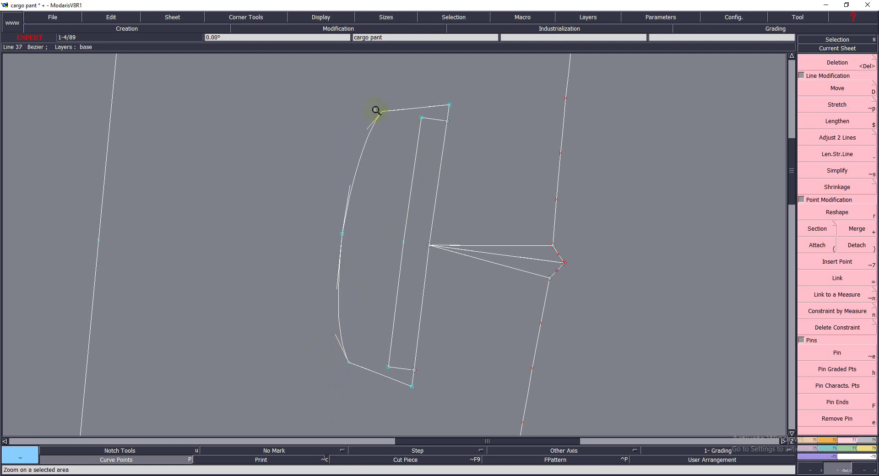
{"action": "left_click_drag", "start_coordinate": [377, 111], "coordinate": [476, 191]}
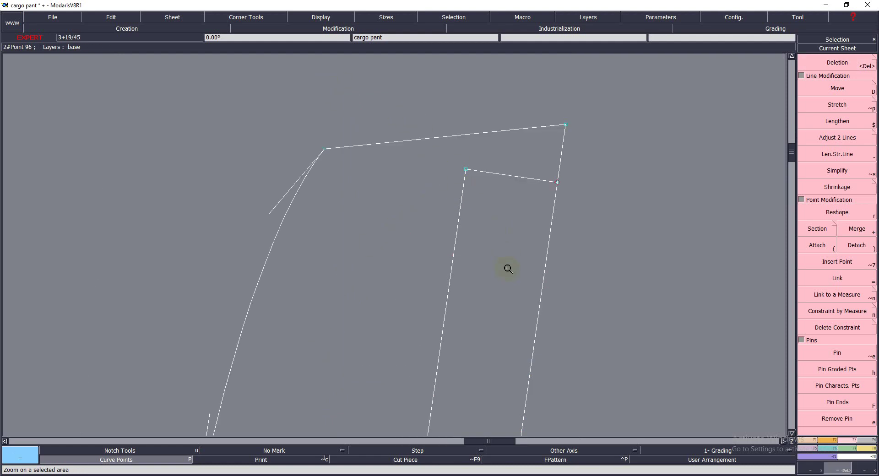
{"action": "key", "text": "g"}
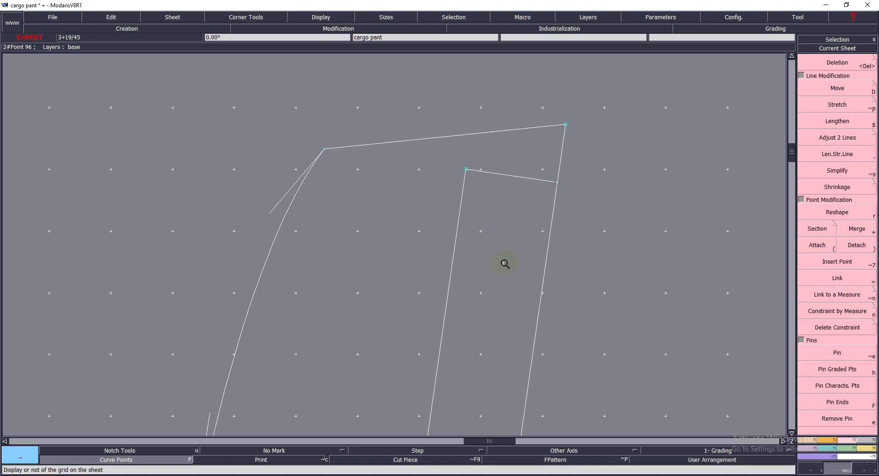
{"action": "key", "text": "h"}
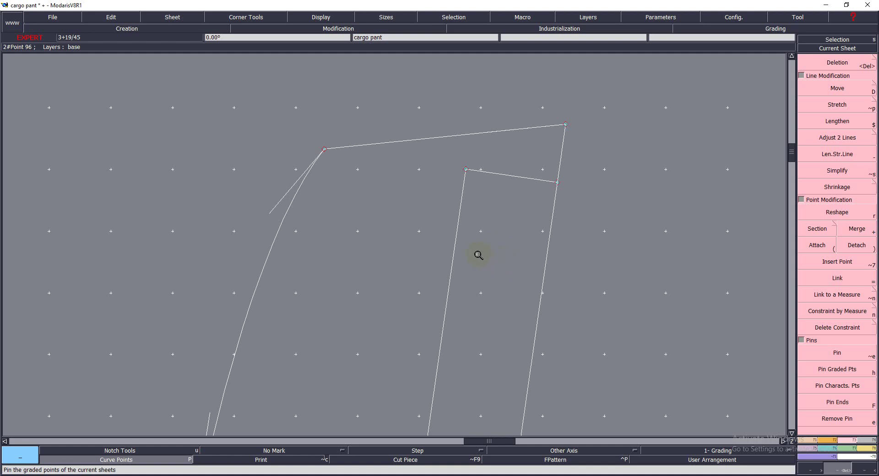
{"action": "key", "text": "a"}
{"action": "key", "text": "a"}
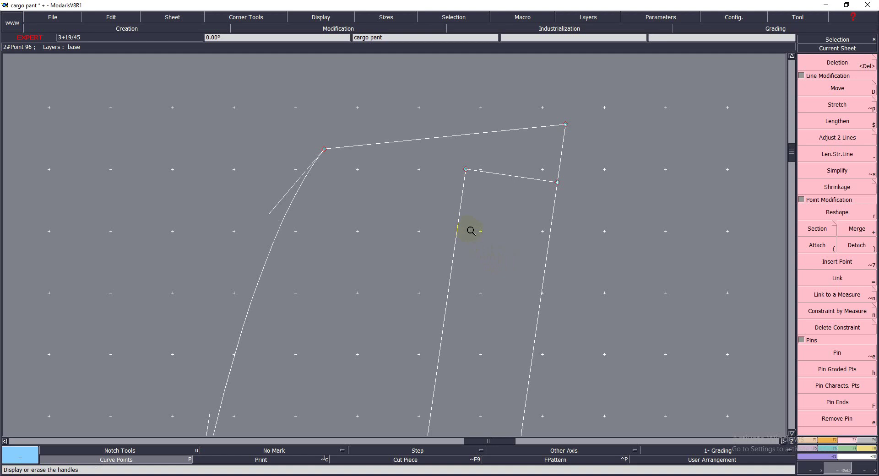
{"action": "key", "text": "g"}
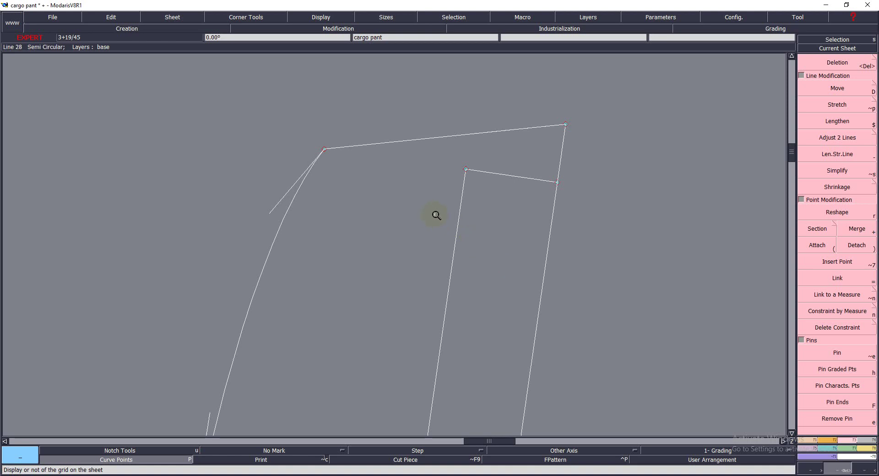
{"action": "key", "text": "r"}
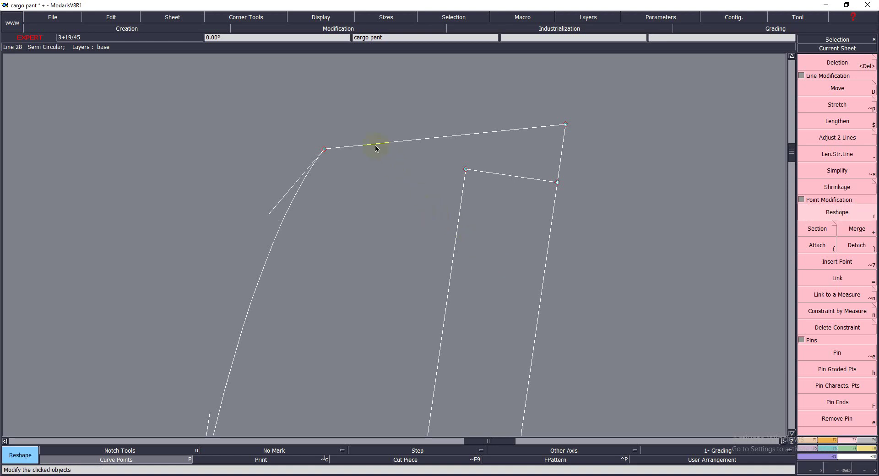
{"action": "left_click", "coordinate": [375, 147]}
{"action": "left_click", "coordinate": [380, 137]}
{"action": "left_click", "coordinate": [492, 131]}
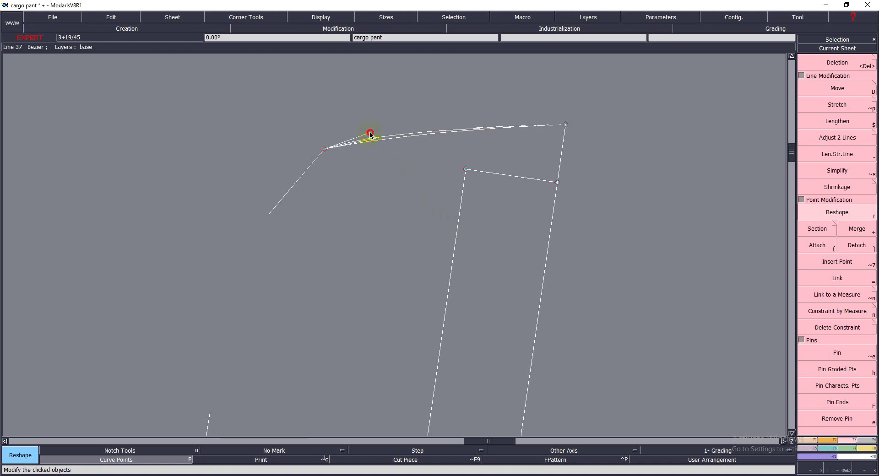
{"action": "left_click", "coordinate": [370, 134]}
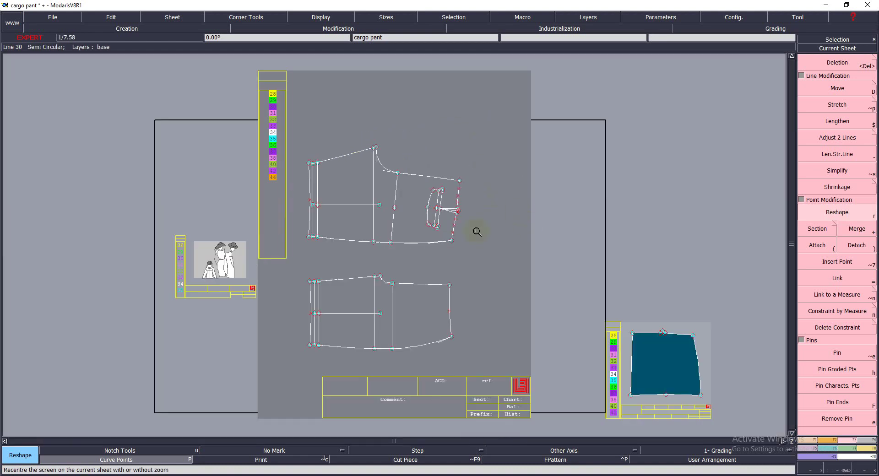
Reshape the flap's bottom edge into a curve flowing through the lower-left corner, then reframe the pocket
{"action": "key", "text": "z"}
{"action": "left_click_drag", "start_coordinate": [377, 172], "coordinate": [490, 261]}
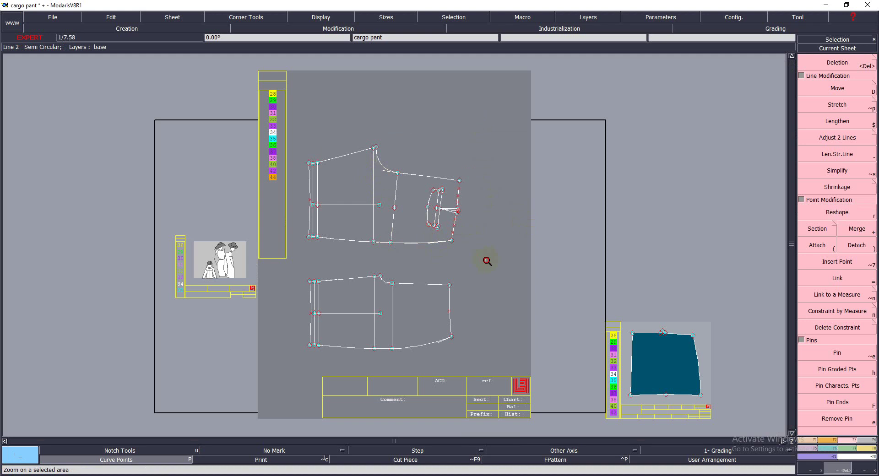
{"action": "left_click_drag", "start_coordinate": [311, 203], "coordinate": [514, 345]}
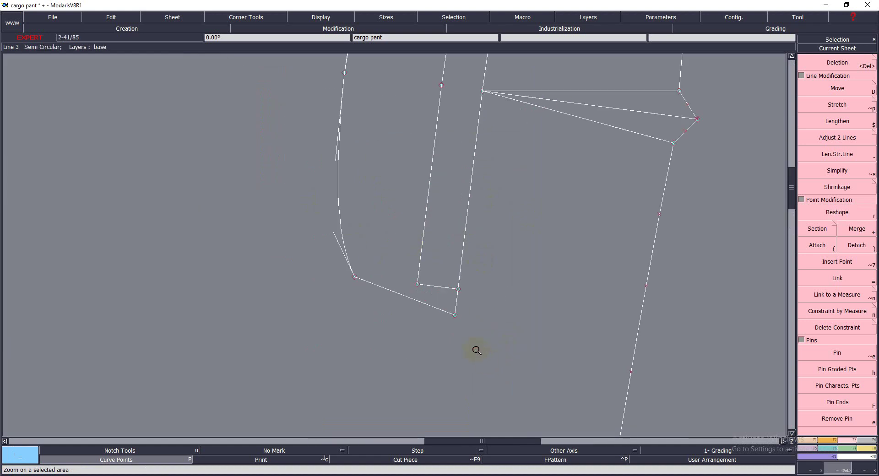
{"action": "key", "text": "r"}
{"action": "left_click", "coordinate": [382, 288]}
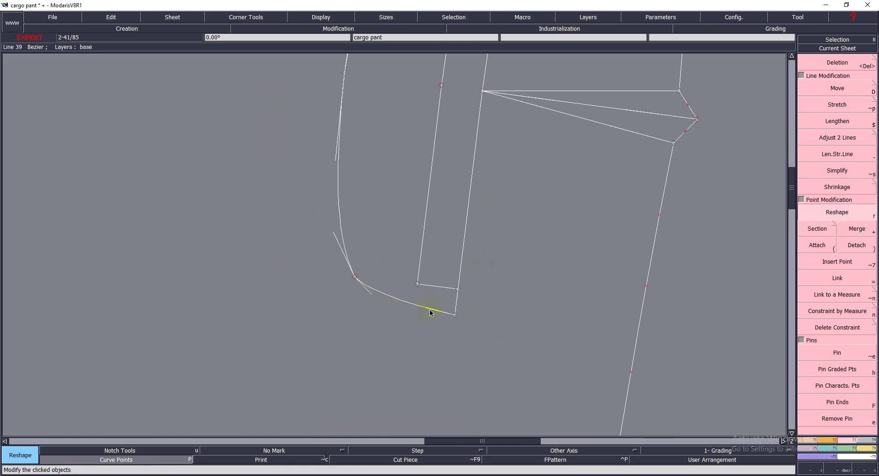
{"action": "left_click", "coordinate": [426, 314]}
{"action": "left_click", "coordinate": [426, 313]}
{"action": "key", "text": "z"}
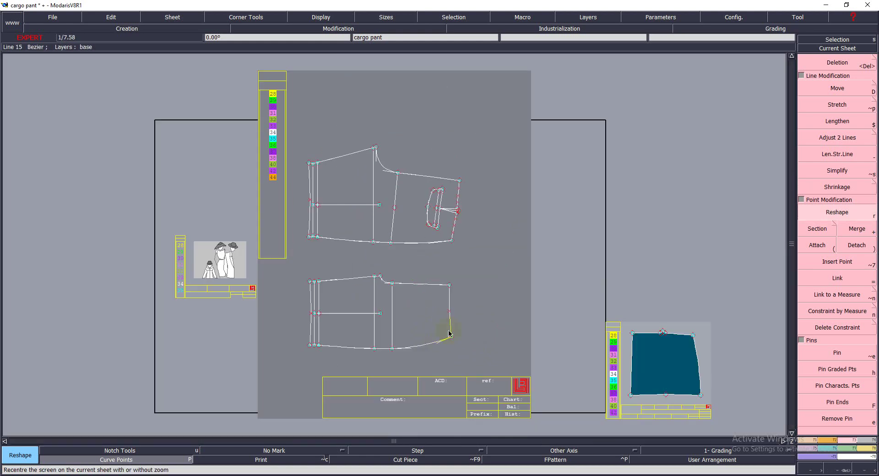
{"action": "left_click", "coordinate": [518, 280]}
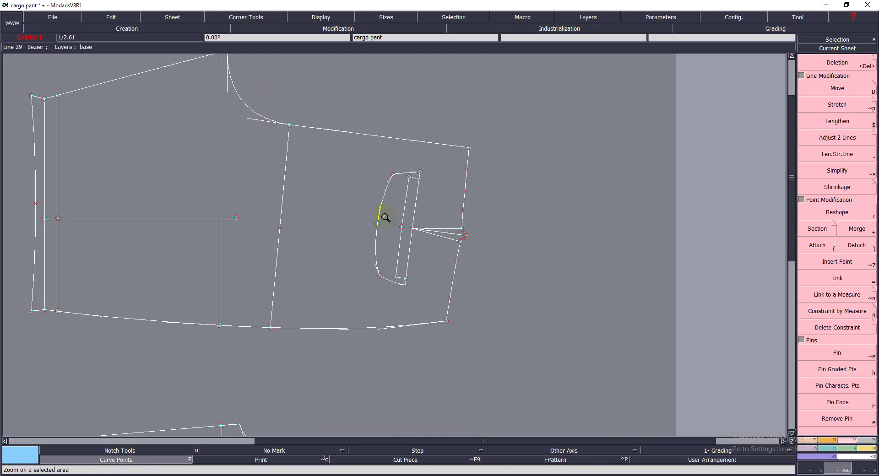
{"action": "left_click_drag", "start_coordinate": [386, 219], "coordinate": [547, 345]}
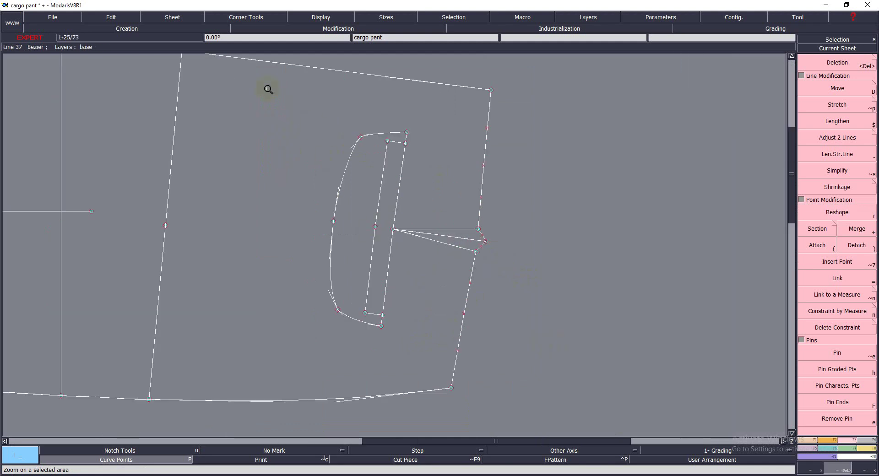
Drag the top flap curve's tangent handles to round and smooth its corner
{"action": "left_click_drag", "start_coordinate": [269, 86], "coordinate": [482, 243]}
{"action": "left_click_drag", "start_coordinate": [356, 167], "coordinate": [605, 268]}
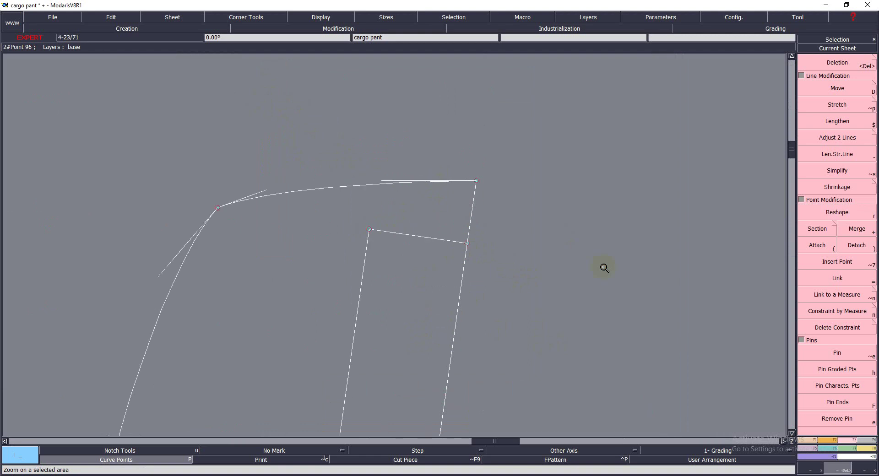
{"action": "key", "text": "r"}
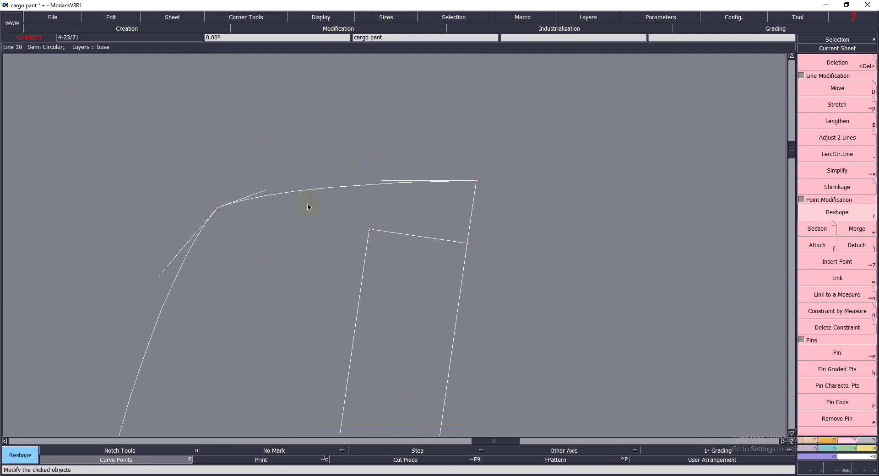
{"action": "left_click_drag", "start_coordinate": [265, 193], "coordinate": [279, 183]}
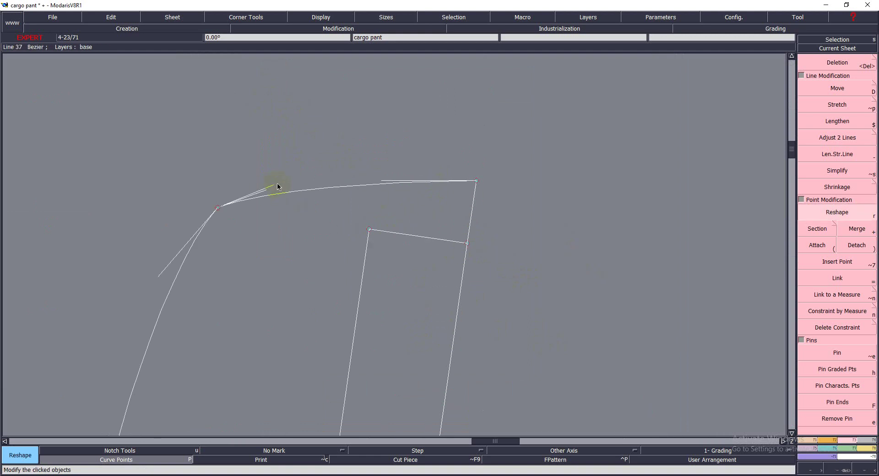
{"action": "left_click", "coordinate": [384, 183]}
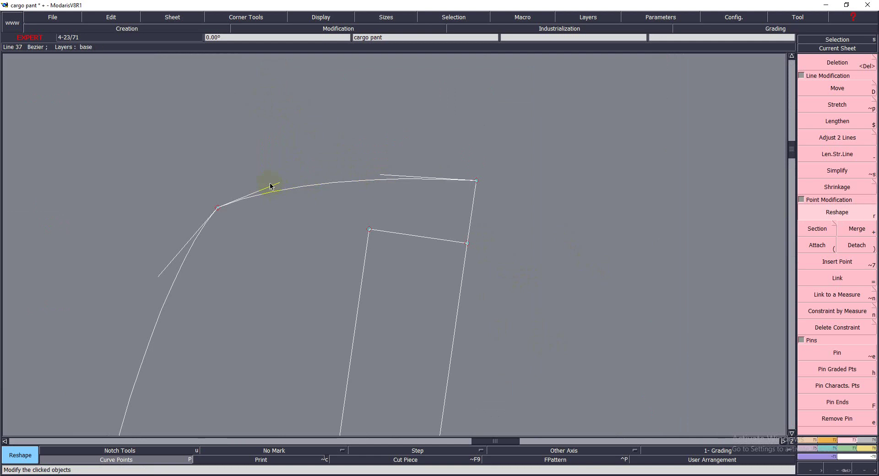
{"action": "left_click_drag", "start_coordinate": [271, 187], "coordinate": [267, 178]}
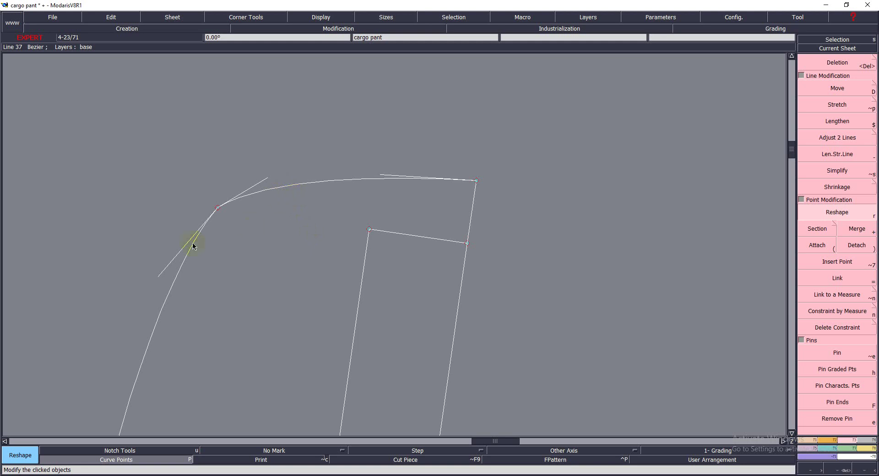
{"action": "left_click_drag", "start_coordinate": [272, 173], "coordinate": [274, 171]}
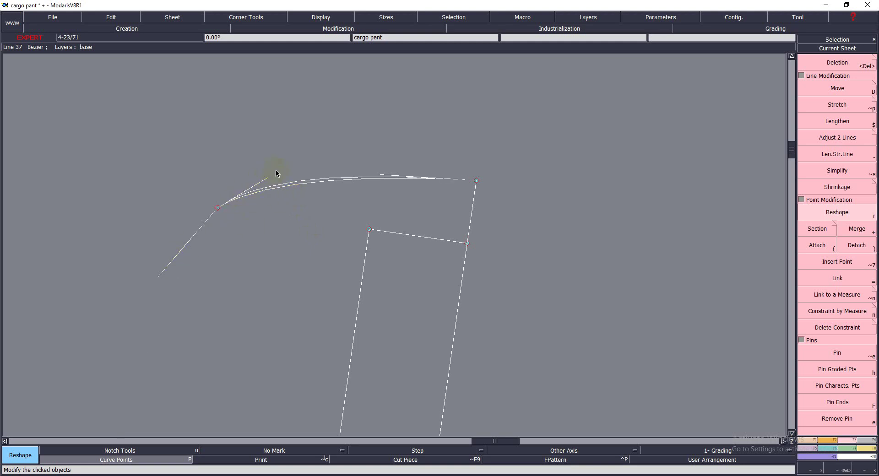
{"action": "left_click", "coordinate": [380, 176]}
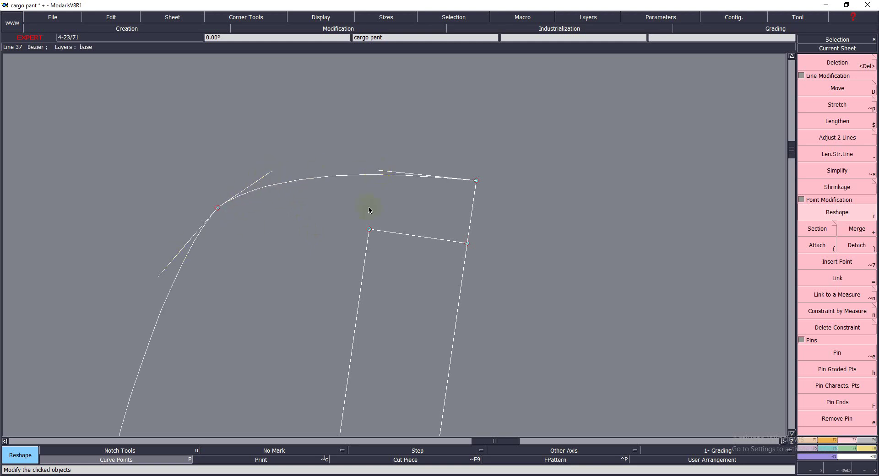
{"action": "left_click_drag", "start_coordinate": [167, 259], "coordinate": [153, 271]}
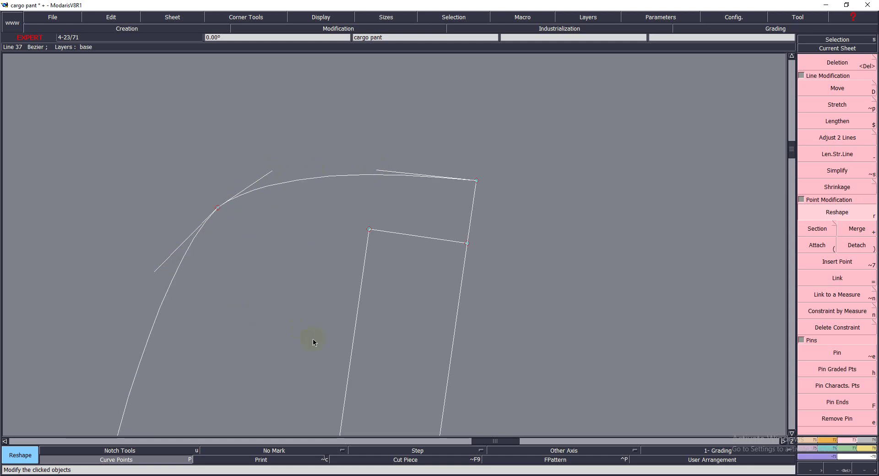
Frame the front leg piece and bring up the spec sheet PDF on page 4 in Edge
{"action": "key", "text": "Home"}
{"action": "key", "text": "z"}
{"action": "left_click_drag", "start_coordinate": [323, 133], "coordinate": [534, 314]}
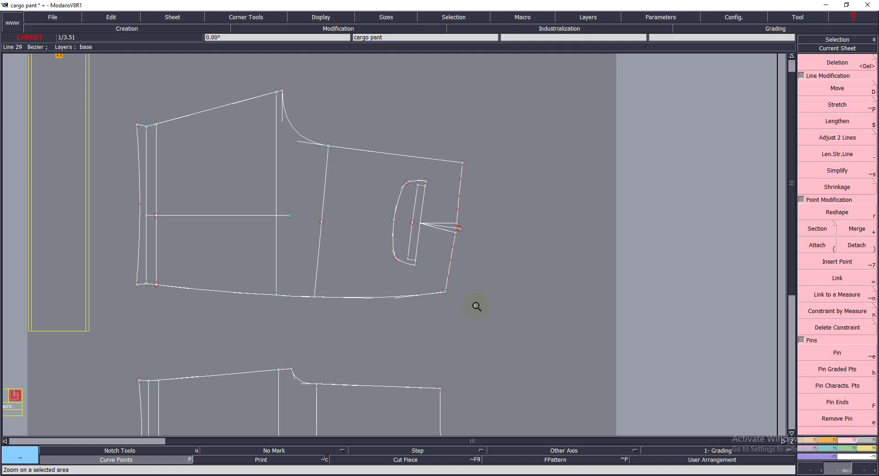
{"action": "left_click", "coordinate": [256, 475]}
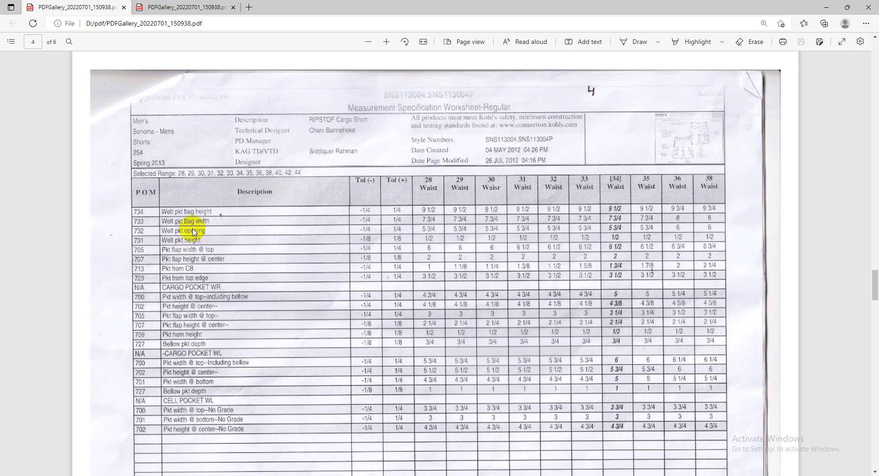
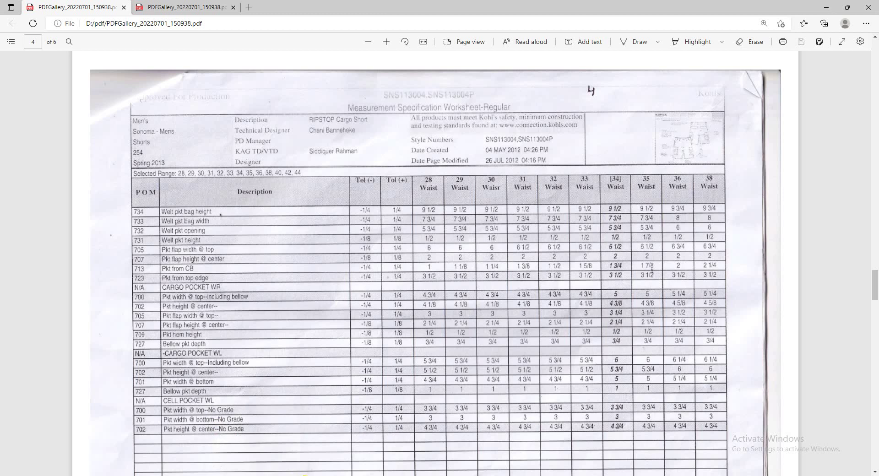
Open the Windows search panel over the cargo pocket measurement worksheet PDF
{"action": "left_click", "coordinate": [142, 475]}
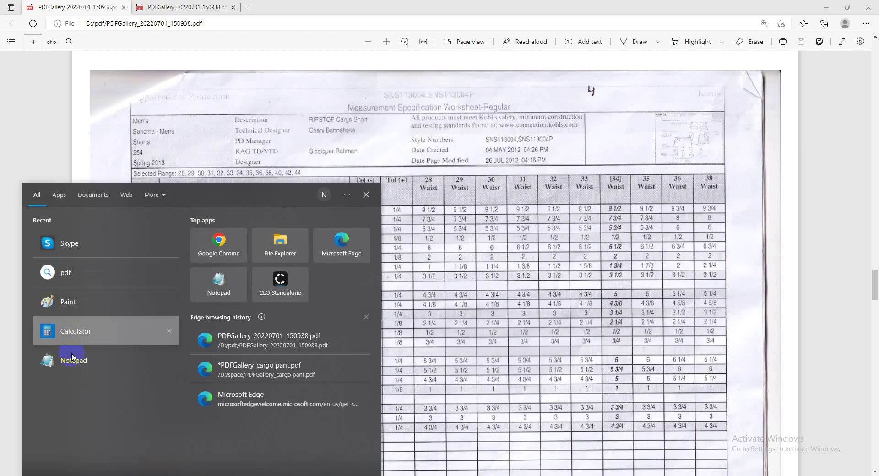
Compute 7.75 ÷ 2 = 3.875 in Calculator, then minimize Calculator and Edge
{"action": "left_click", "coordinate": [73, 338]}
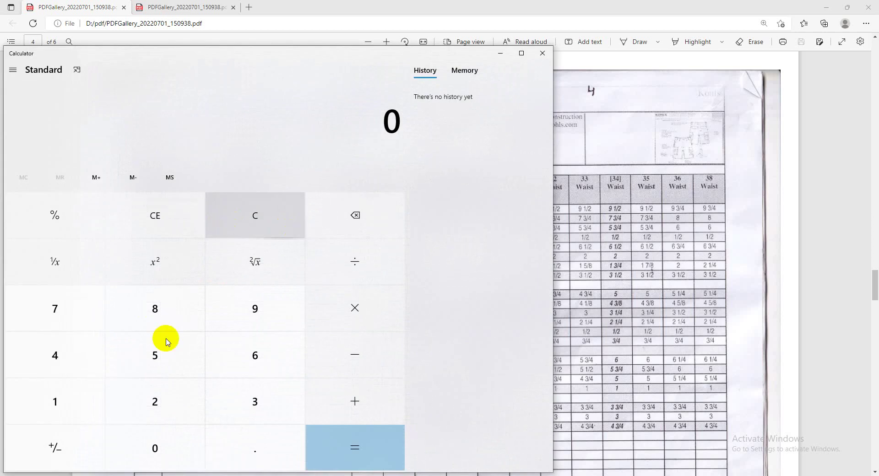
{"action": "left_click", "coordinate": [55, 308]}
{"action": "left_click", "coordinate": [257, 451]}
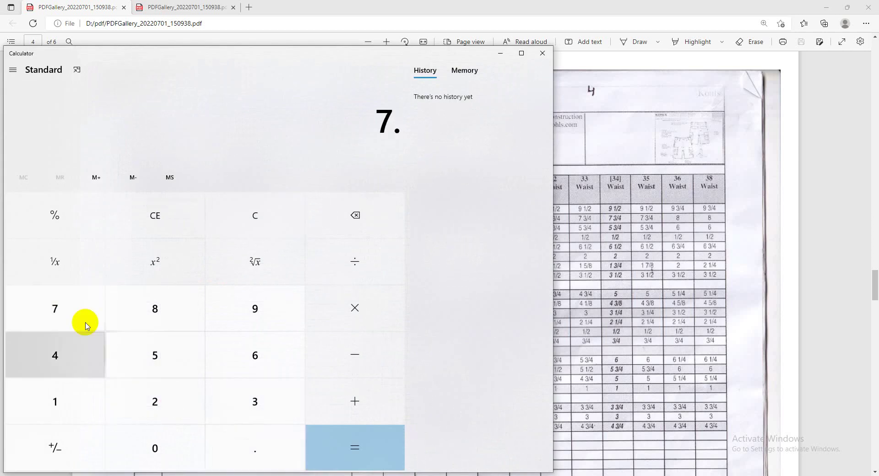
{"action": "left_click", "coordinate": [78, 321]}
{"action": "left_click", "coordinate": [140, 347]}
{"action": "left_click", "coordinate": [155, 447]}
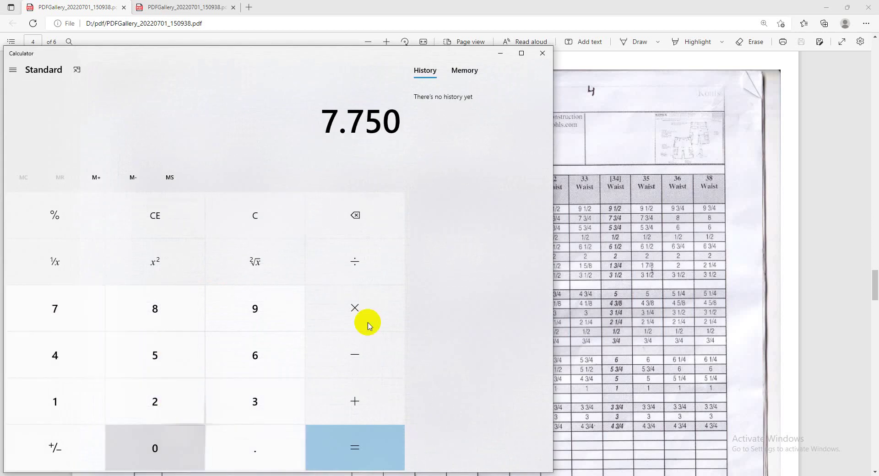
{"action": "left_click", "coordinate": [355, 273]}
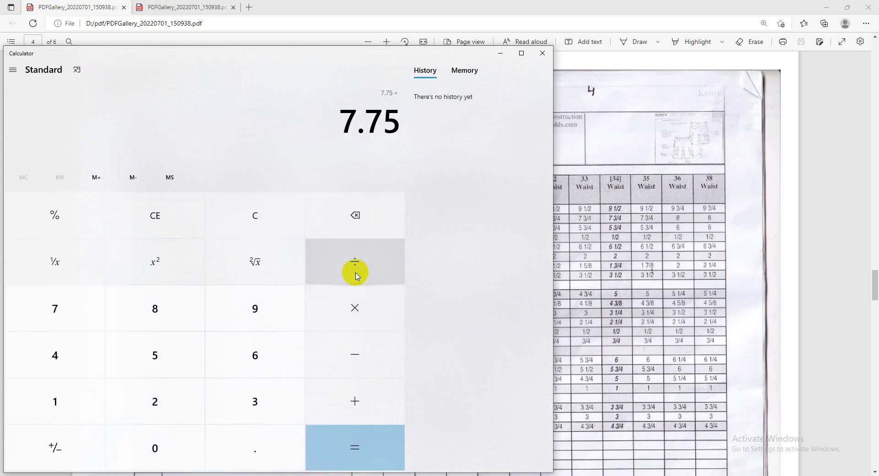
{"action": "left_click", "coordinate": [144, 403]}
{"action": "left_click", "coordinate": [341, 438]}
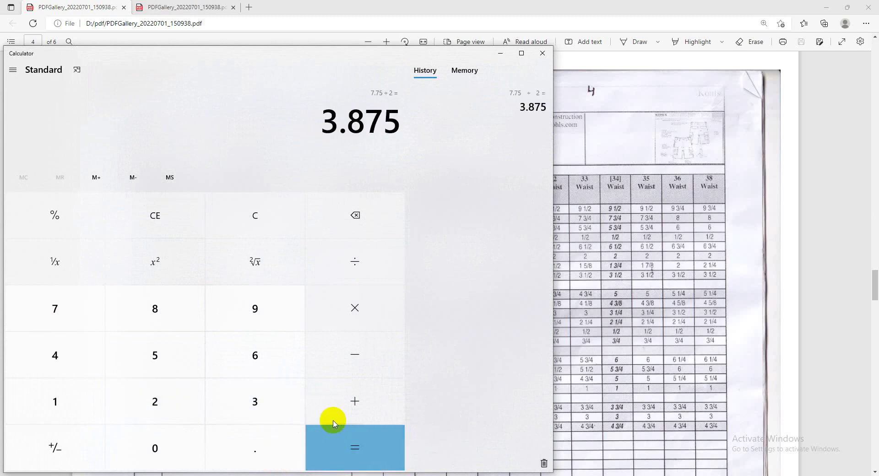
{"action": "left_click", "coordinate": [500, 53]}
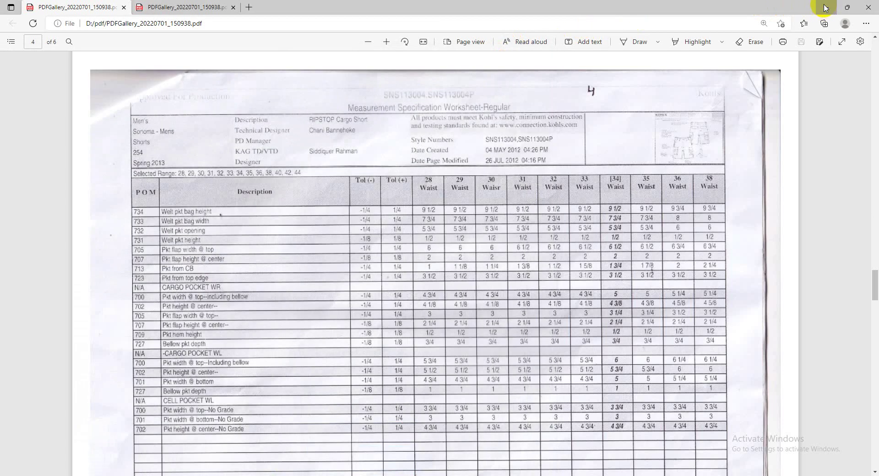
{"action": "left_click", "coordinate": [825, 7]}
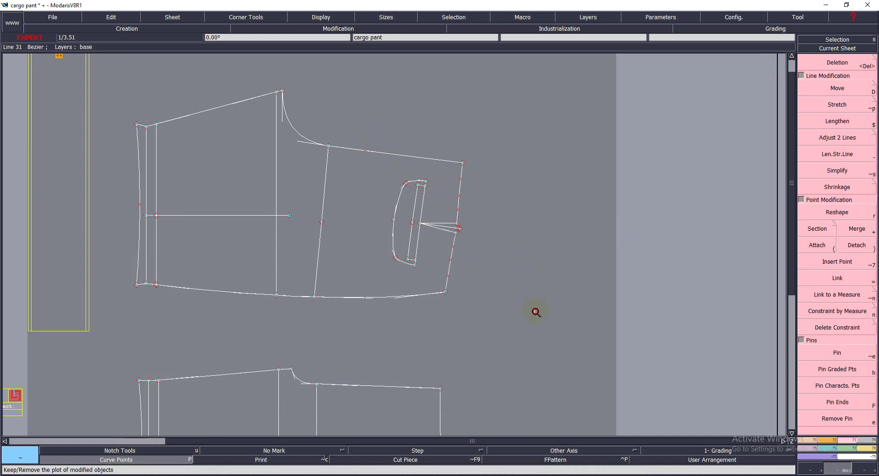
Extend the line beside the welt upward and downward past the pocket
{"action": "scroll", "coordinate": [537, 313], "scroll_direction": "up", "scroll_amount": 2}
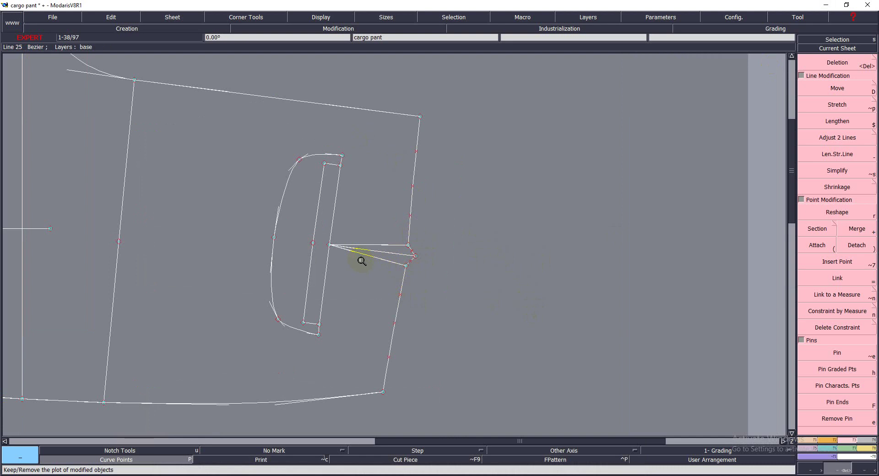
{"action": "key", "text": "minus"}
{"action": "left_click", "coordinate": [334, 206]}
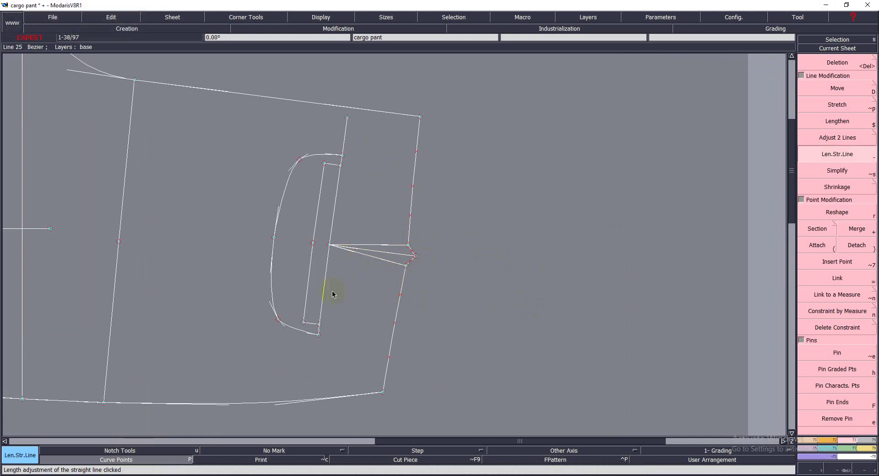
{"action": "left_click_drag", "start_coordinate": [326, 325], "coordinate": [326, 361]}
Place Developed points 3.850 inches above and below the pocket centre on that line
{"action": "key", "text": "shift+d"}
{"action": "left_click", "coordinate": [334, 244]}
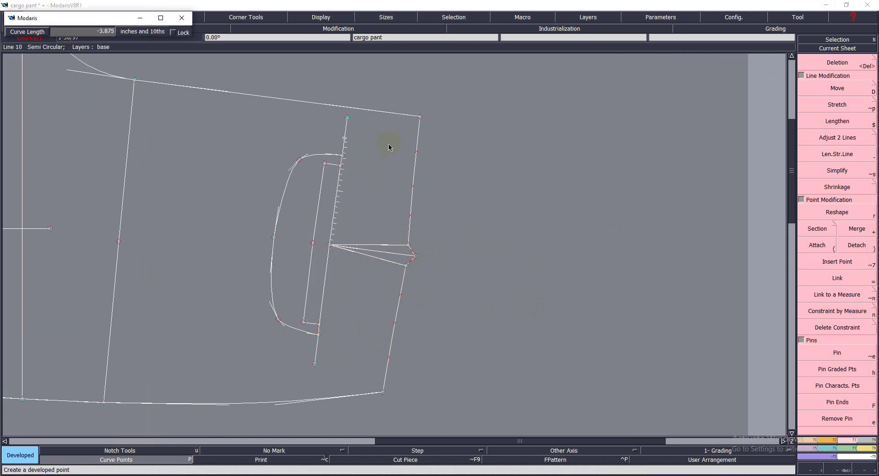
{"action": "type", "text": "-3.250"}
{"action": "type", "text": "-"}
{"action": "type", "text": "5"}
{"action": "key", "text": "Return"}
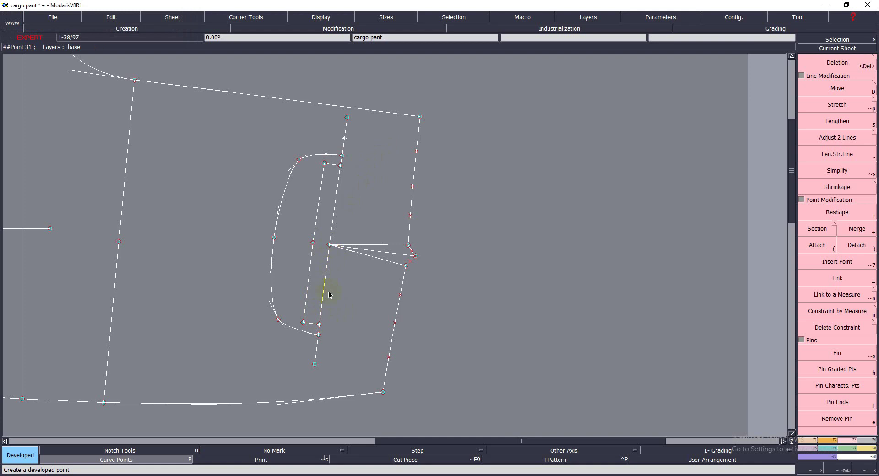
{"action": "left_click", "coordinate": [326, 348]}
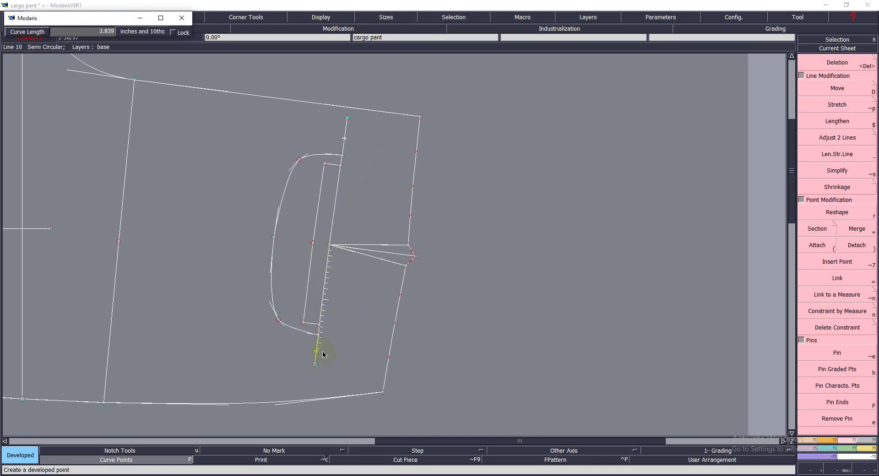
{"action": "key", "text": "BackSpace"}
{"action": "type", "text": "85"}
{"action": "key", "text": "Return"}
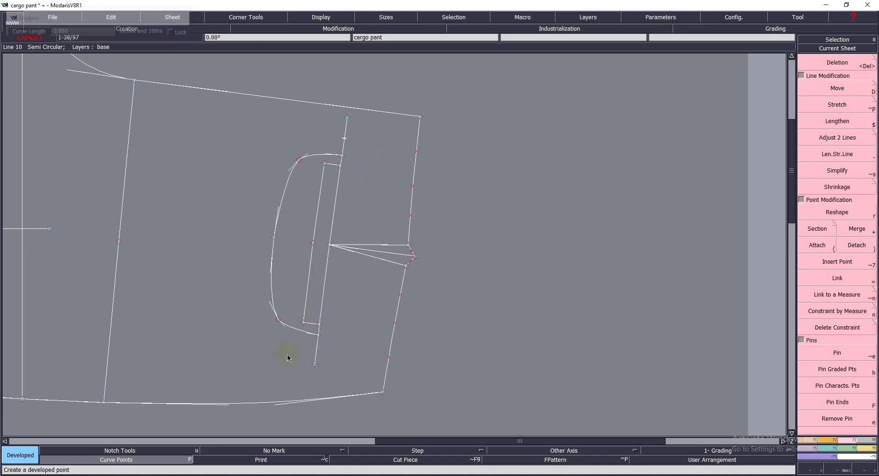
{"action": "left_click", "coordinate": [328, 247]}
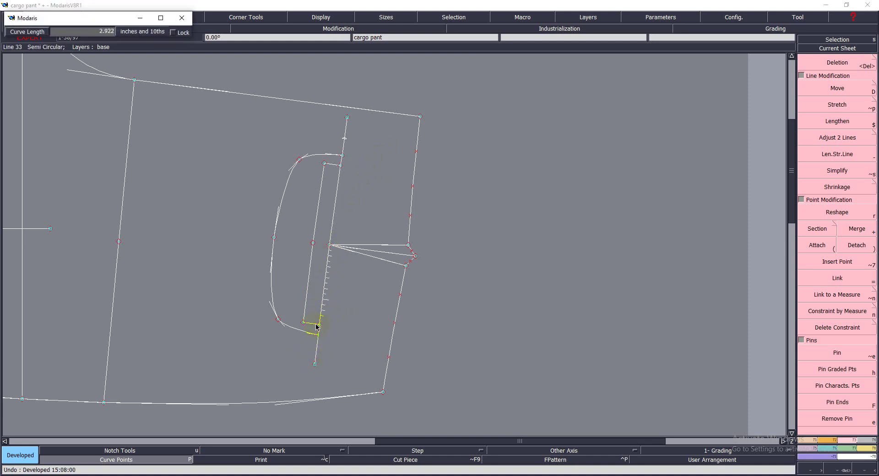
{"action": "type", "text": "-3.850"}
{"action": "type", "text": "3.850"}
{"action": "key", "text": "Return"}
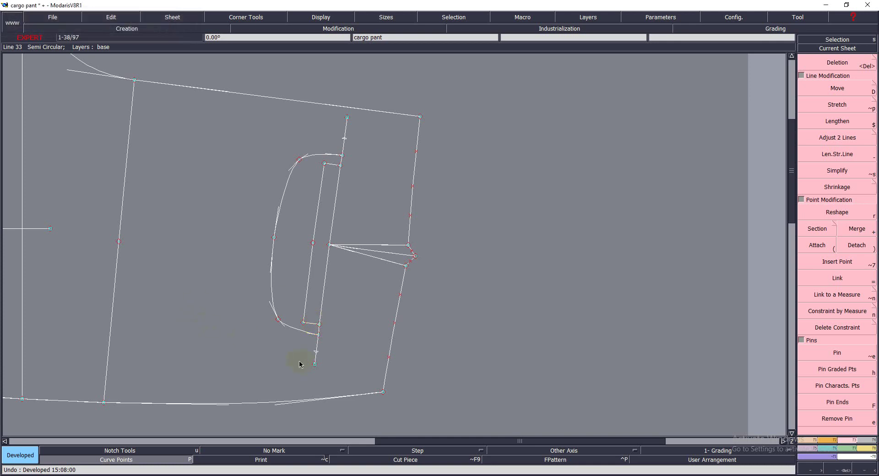
Insert a point 3.850 down the line and delete the surplus segments beyond both points
{"action": "left_click", "coordinate": [832, 260]}
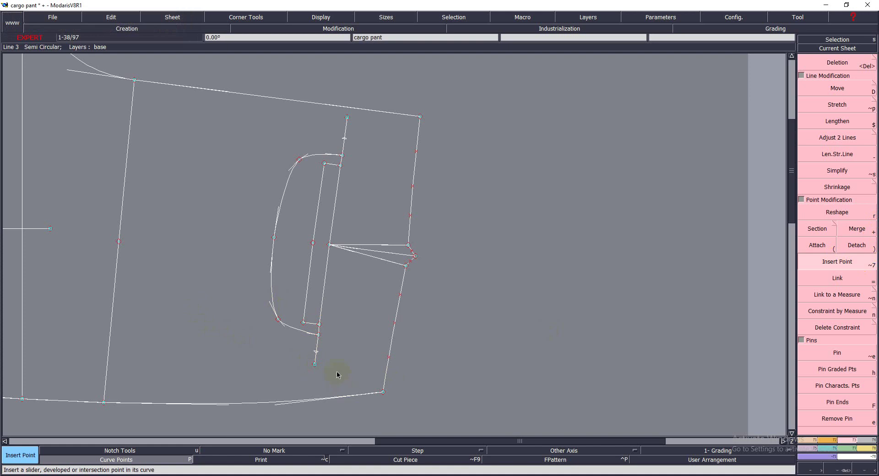
{"action": "left_click", "coordinate": [319, 352]}
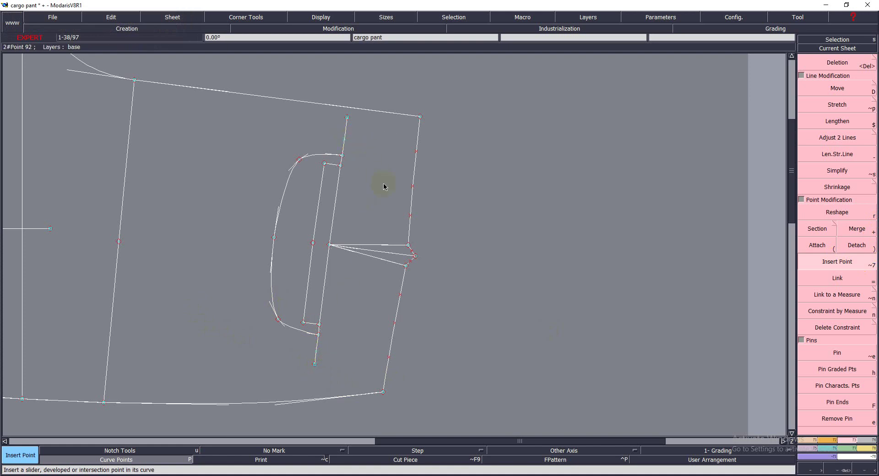
{"action": "key", "text": "Delete"}
{"action": "left_click", "coordinate": [347, 120]}
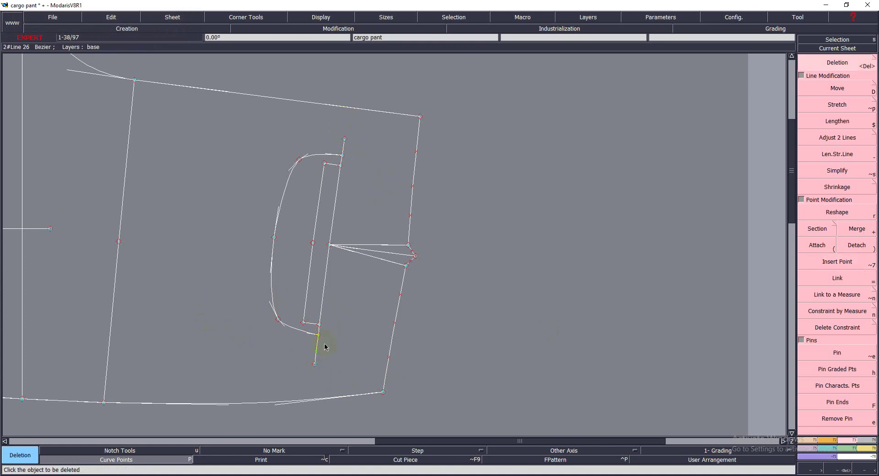
{"action": "left_click", "coordinate": [316, 364]}
{"action": "key", "text": "slash"}
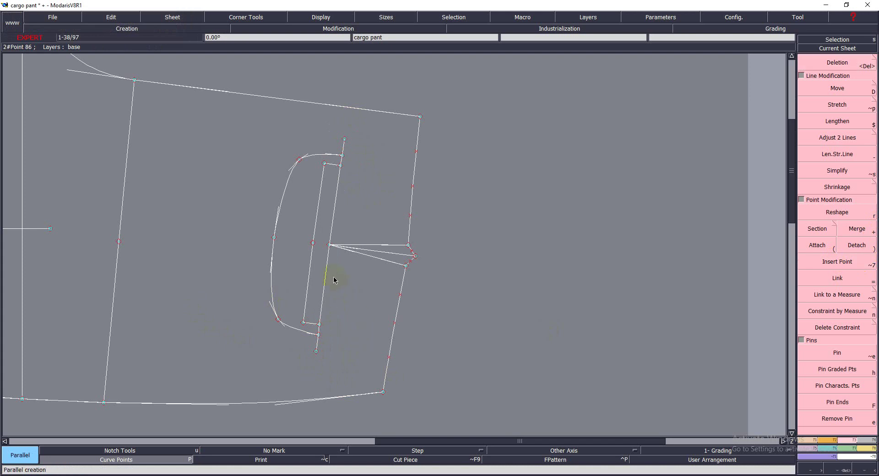
{"action": "left_click", "coordinate": [403, 284]}
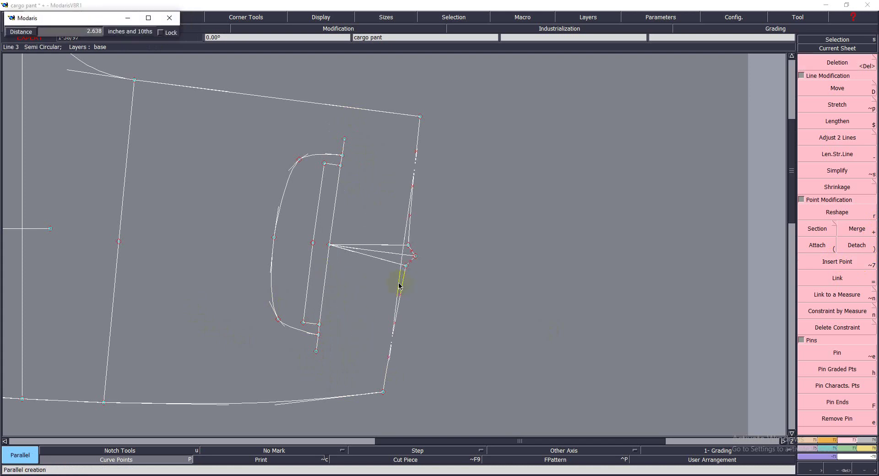
{"action": "left_click", "coordinate": [402, 287]}
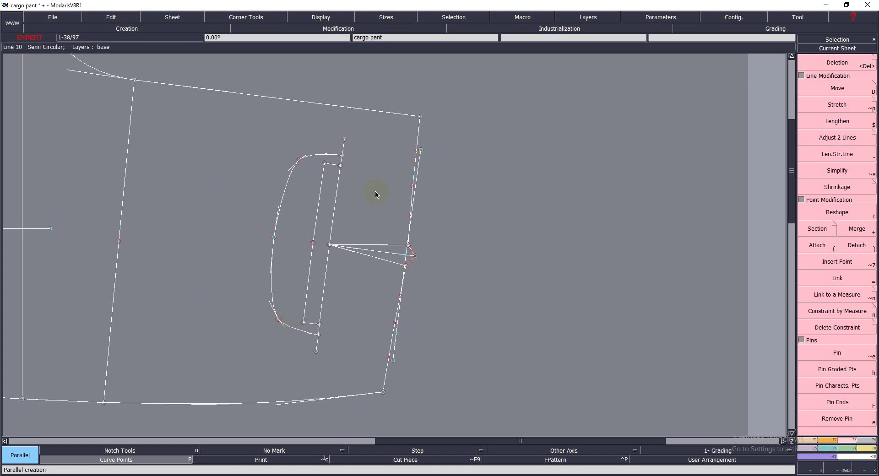
{"action": "left_click", "coordinate": [418, 158]}
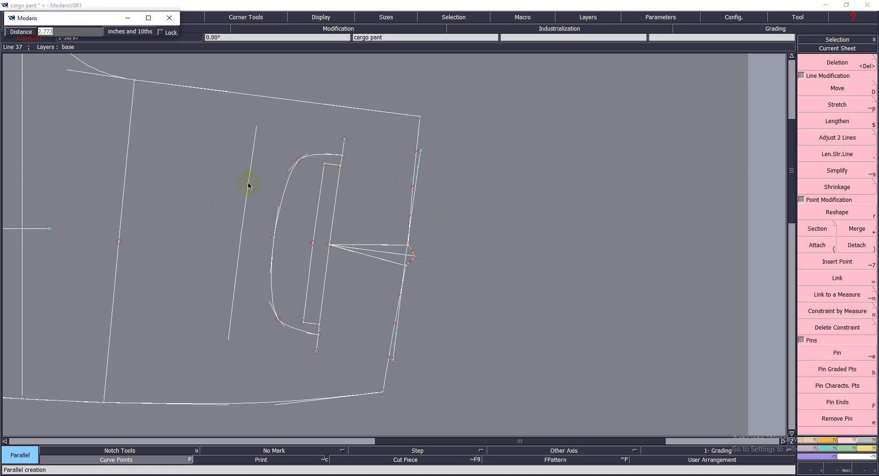
{"action": "type", "text": "-9.5"}
{"action": "key", "text": "Return"}
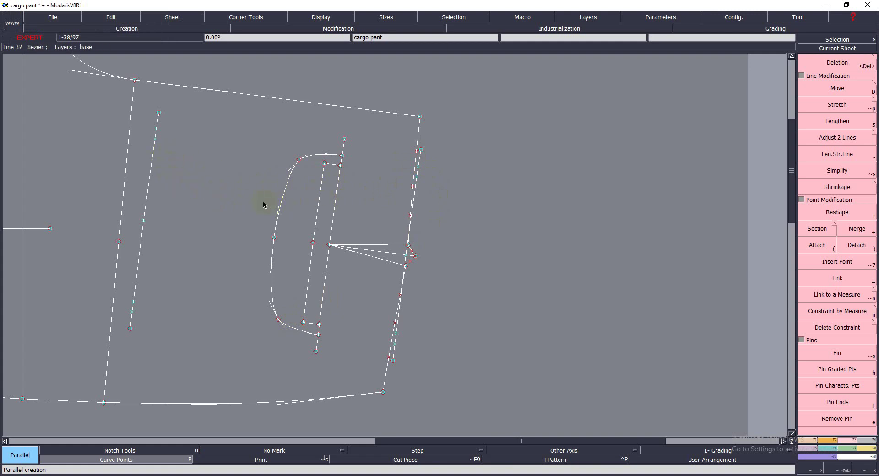
{"action": "key", "text": "ctrl+z"}
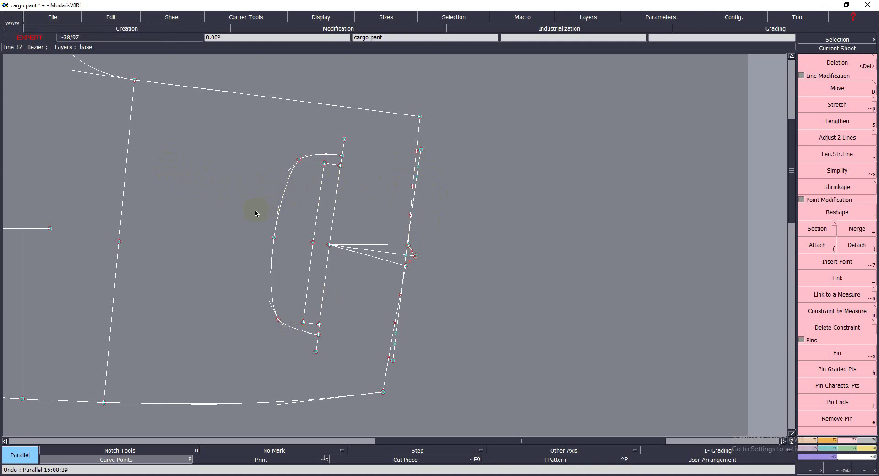
{"action": "key", "text": "ctrl+z"}
{"action": "left_click", "coordinate": [335, 202]}
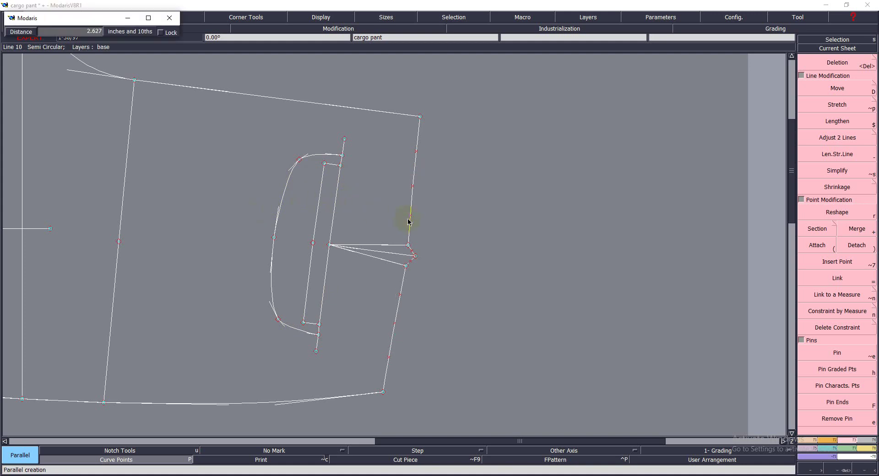
{"action": "key", "text": "super+space"}
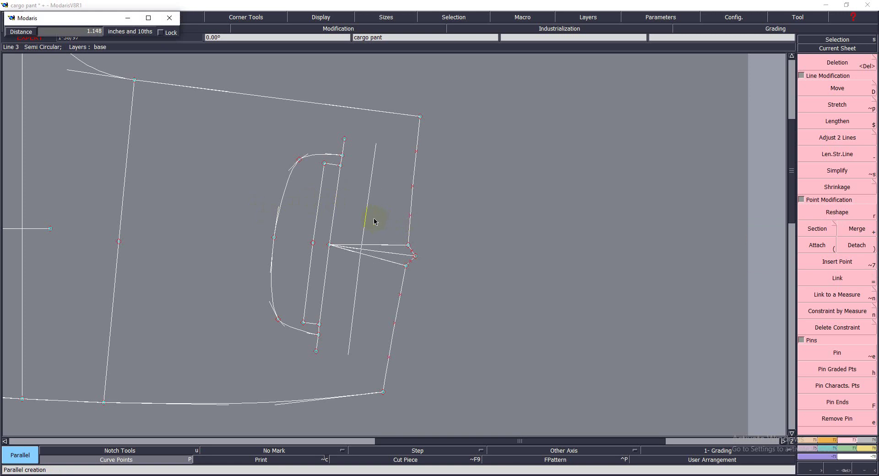
{"action": "left_click", "coordinate": [365, 232]}
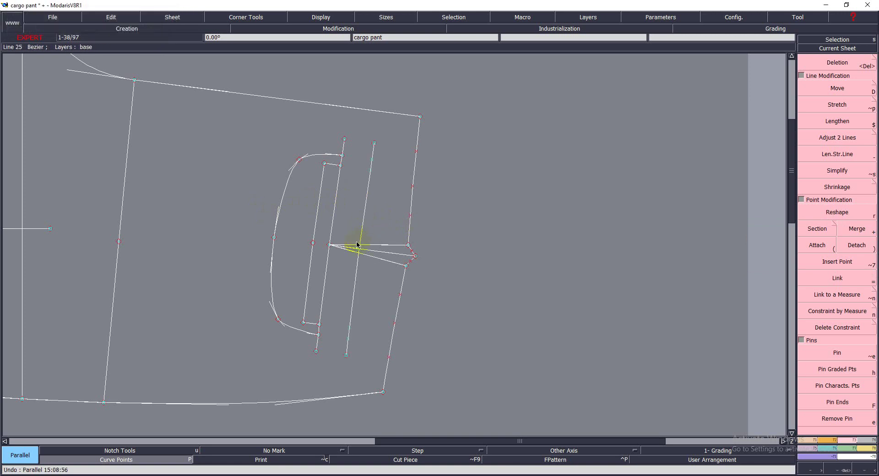
Add a Length Measure from the pocket corner point to the side edge point, reading 2.832
{"action": "key", "text": "m"}
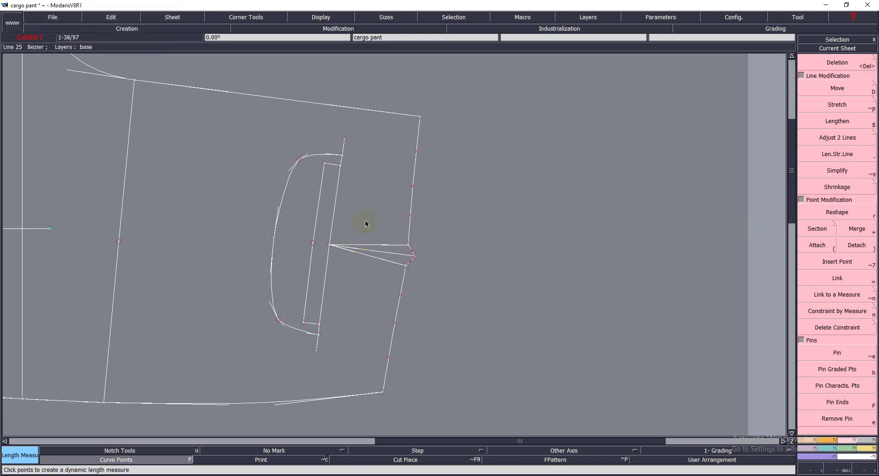
{"action": "left_click", "coordinate": [330, 245]}
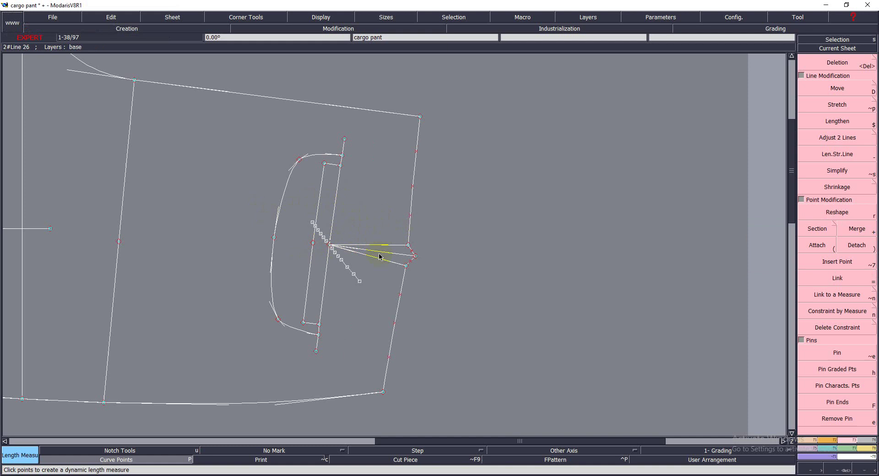
{"action": "left_click", "coordinate": [408, 246]}
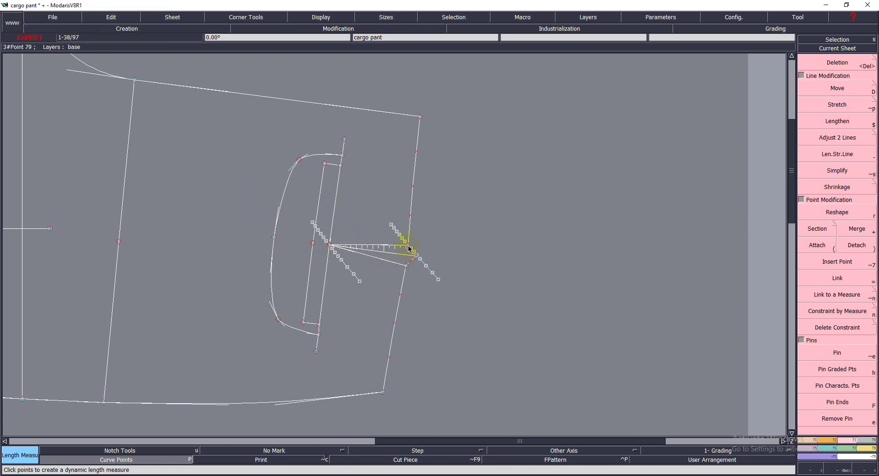
{"action": "left_click", "coordinate": [407, 247]}
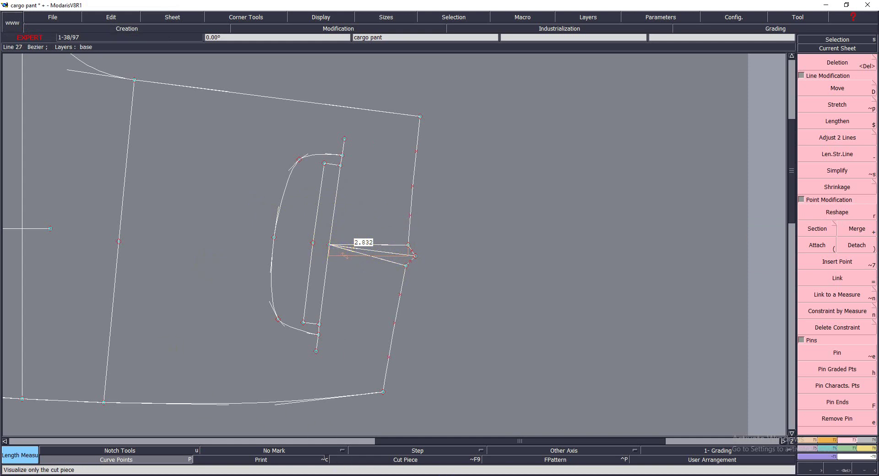
Clear Calculator, compute 9.5 − 2.8 = 6.7, then minimize it
{"action": "left_click", "coordinate": [422, 452]}
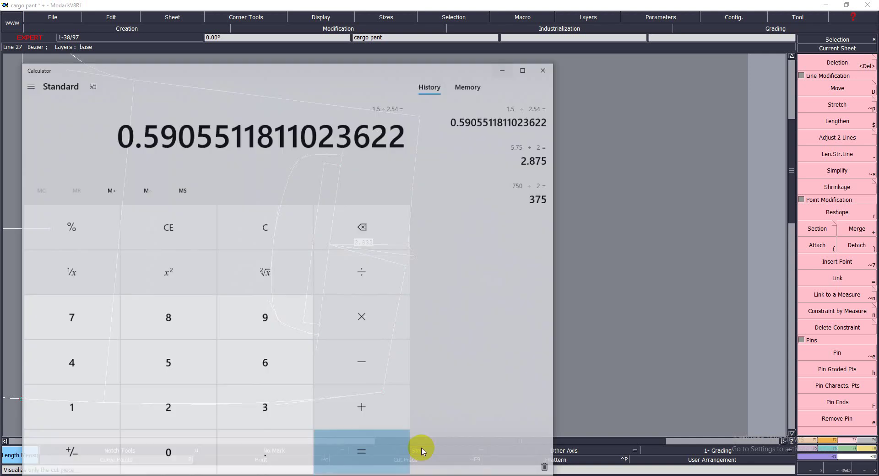
{"action": "left_click", "coordinate": [245, 220]}
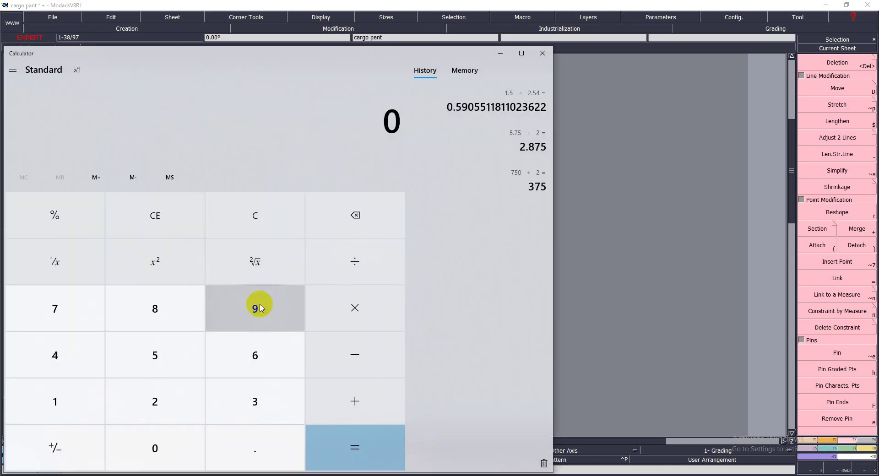
{"action": "left_click", "coordinate": [259, 308]}
{"action": "left_click", "coordinate": [261, 444]}
{"action": "left_click", "coordinate": [156, 364]}
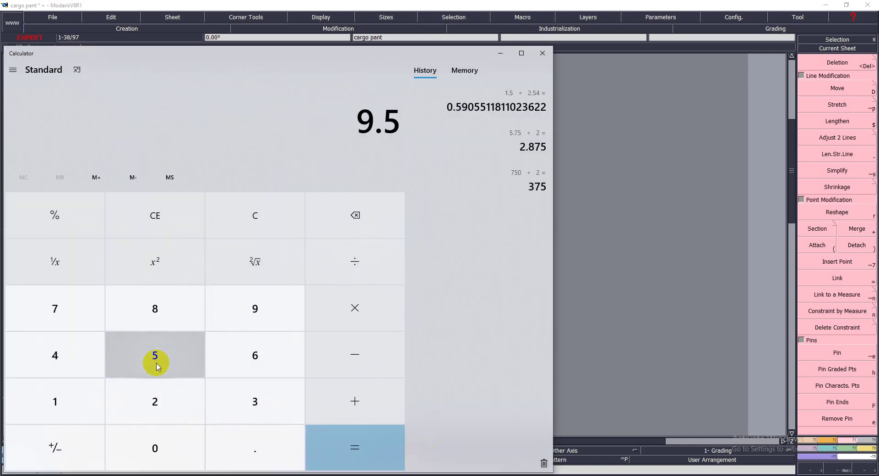
{"action": "left_click", "coordinate": [355, 359]}
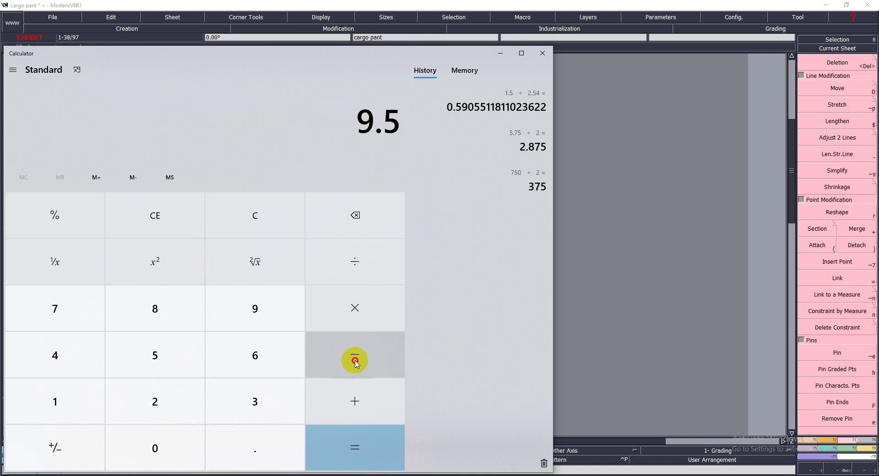
{"action": "left_click", "coordinate": [167, 403]}
{"action": "left_click", "coordinate": [268, 447]}
{"action": "left_click", "coordinate": [158, 321]}
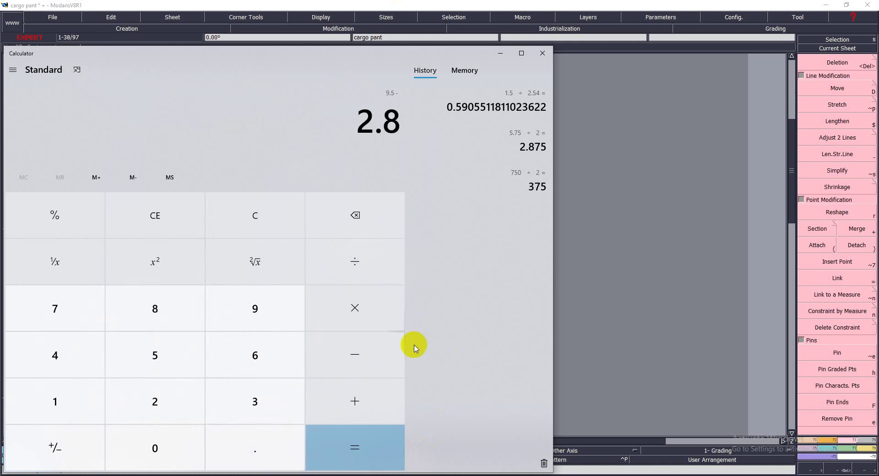
{"action": "left_click", "coordinate": [344, 447]}
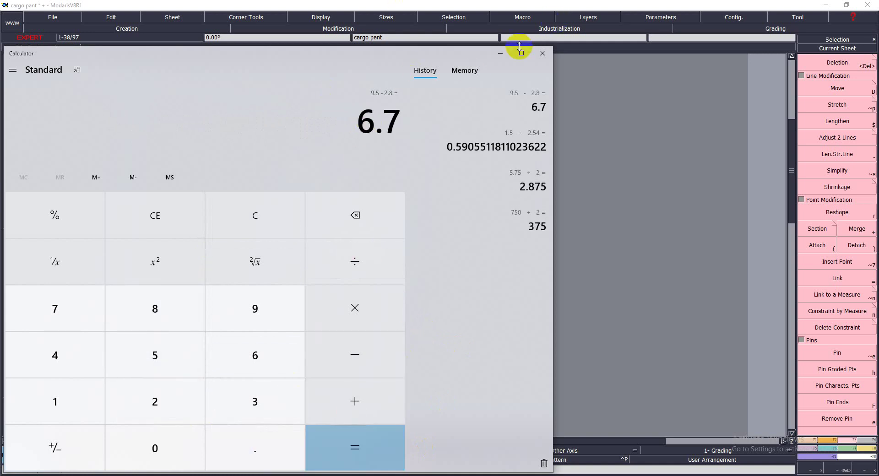
{"action": "left_click", "coordinate": [503, 54]}
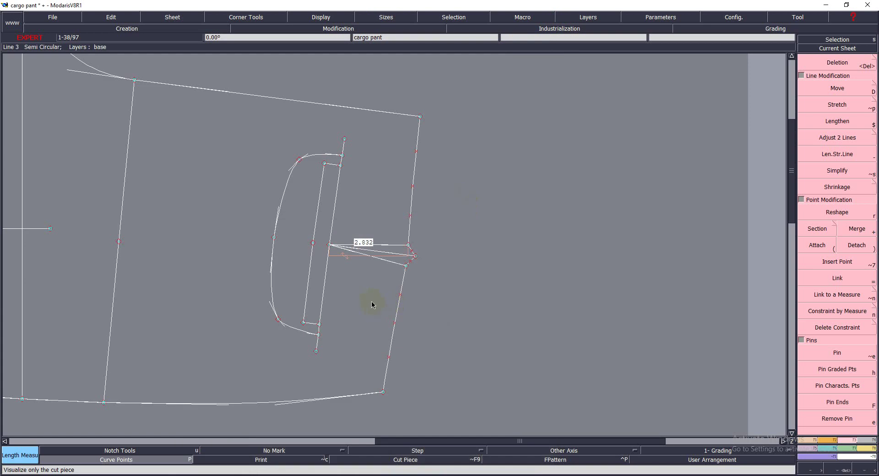
Create a parallel copy of the pocket line offset by 6.7
{"action": "left_click", "coordinate": [336, 208]}
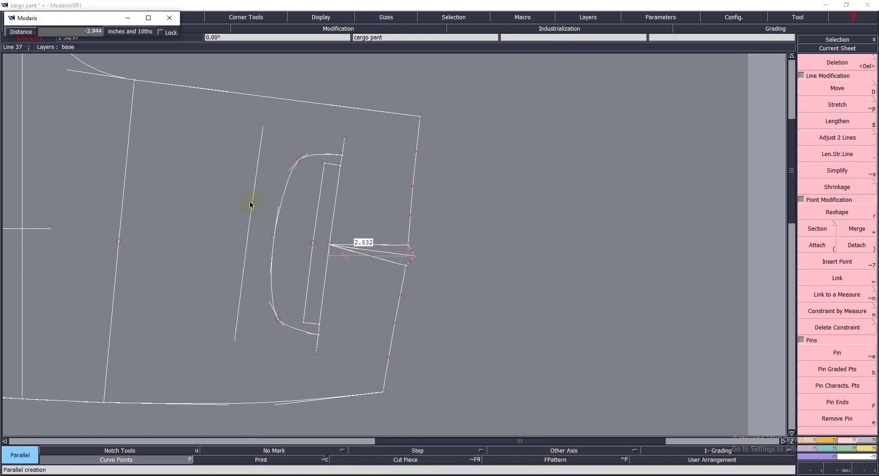
{"action": "type", "text": "-6.7"}
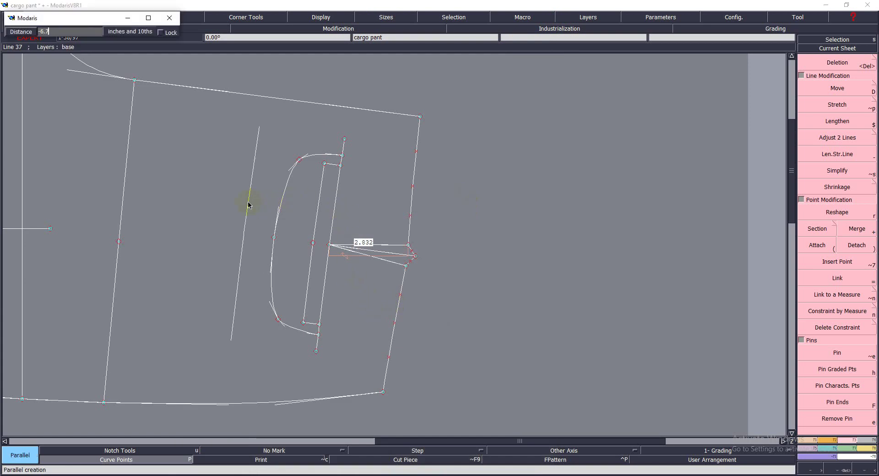
{"action": "key", "text": "Return"}
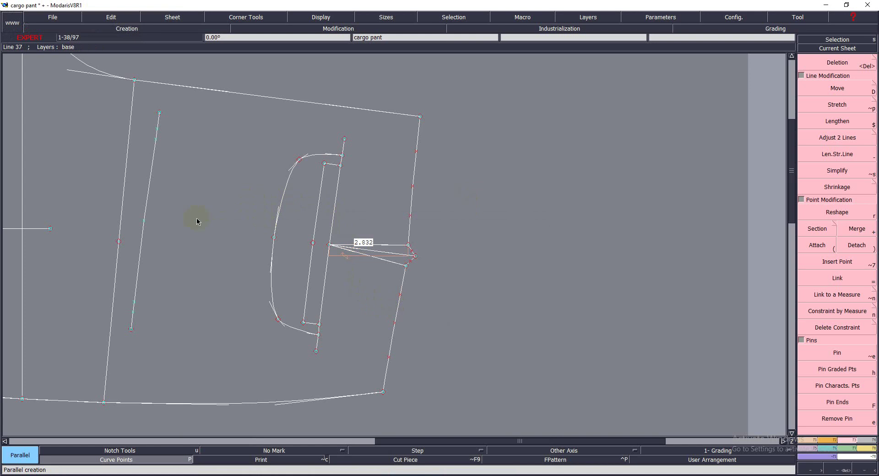
Draw a Bezier curve from the new line's top end out to the side edge
{"action": "key", "text": "b"}
{"action": "left_click", "coordinate": [160, 114]}
{"action": "left_click", "coordinate": [344, 139]}
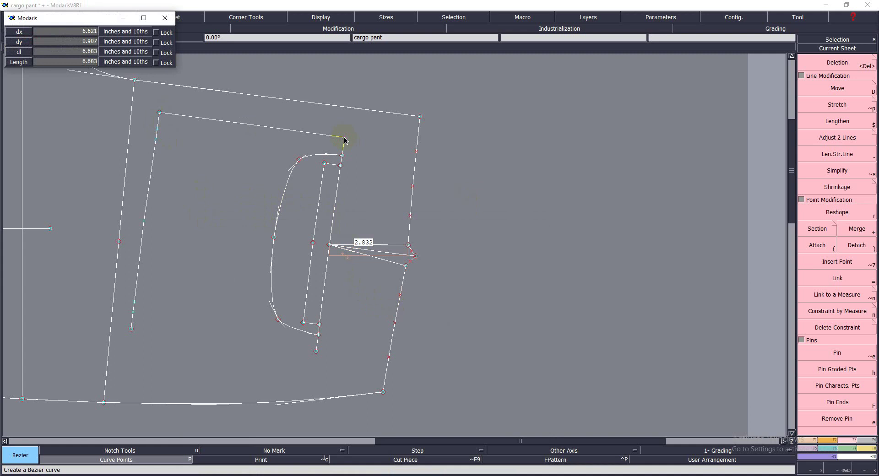
{"action": "left_click", "coordinate": [417, 160]}
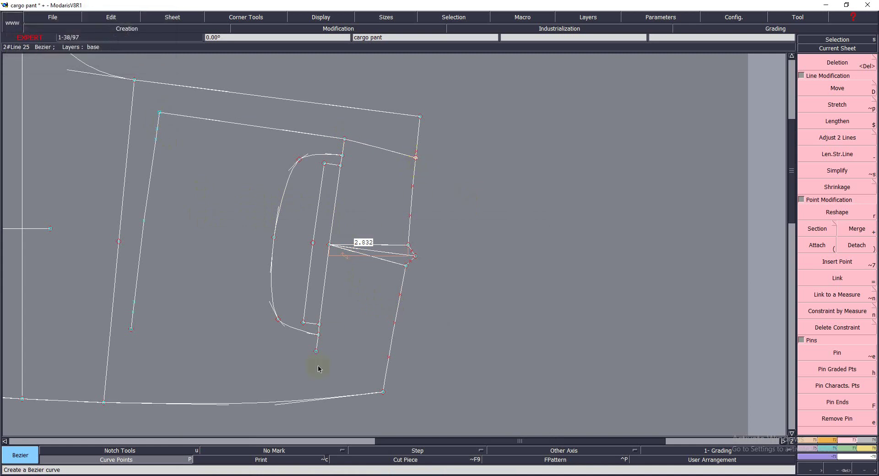
Draw the bottom edge from the pocket's lower corner to the front side edge
{"action": "left_click", "coordinate": [316, 351]}
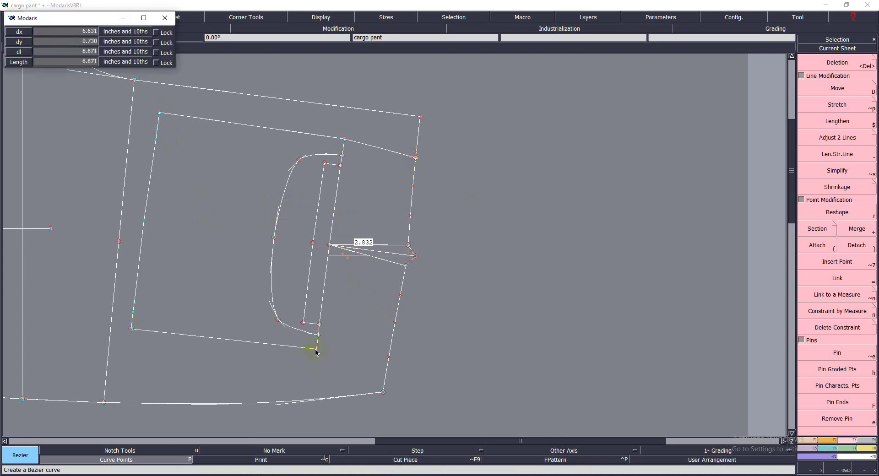
{"action": "left_click", "coordinate": [391, 350]}
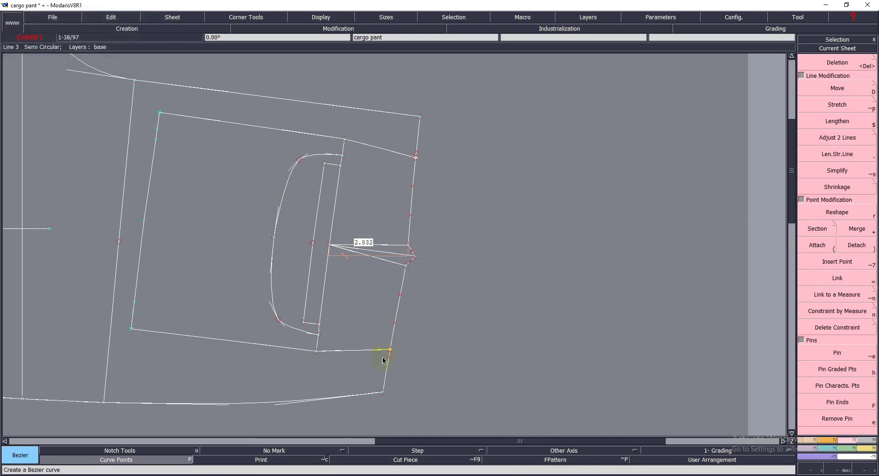
{"action": "middle_click", "coordinate": [398, 326]}
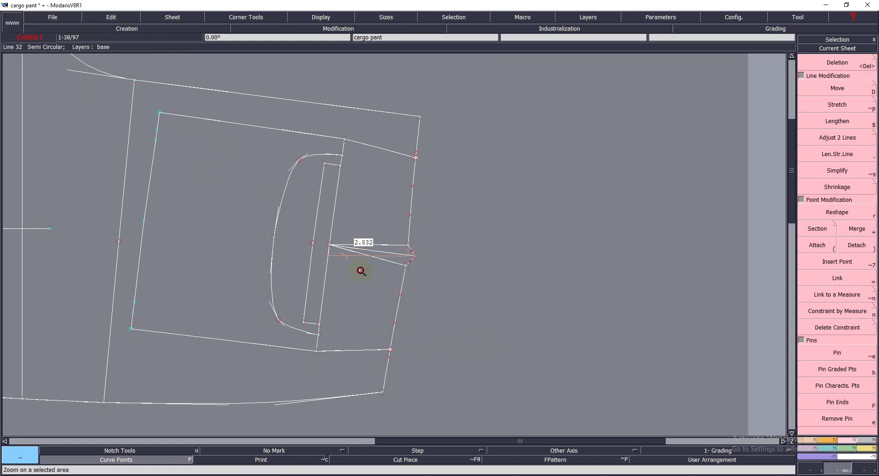
Zoom onto the cargo pocket and reshape the pocket bag's top edge into a gentle curve
{"action": "left_click_drag", "start_coordinate": [188, 133], "coordinate": [500, 381]}
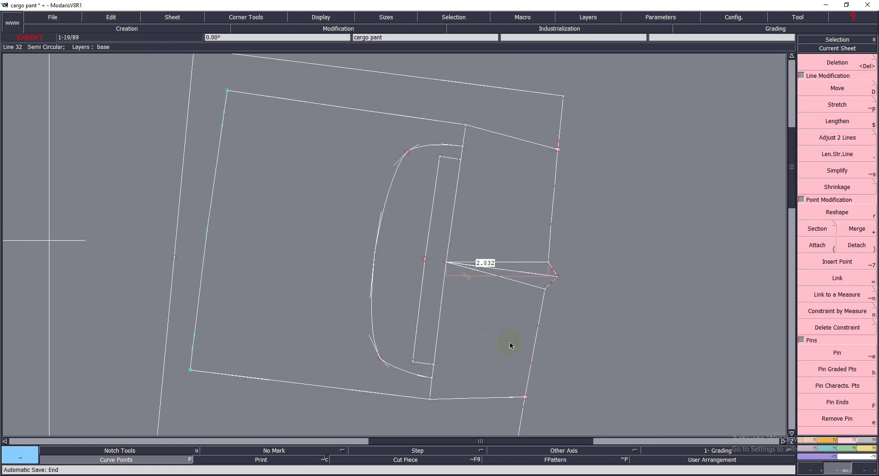
{"action": "key", "text": "ctrl+h"}
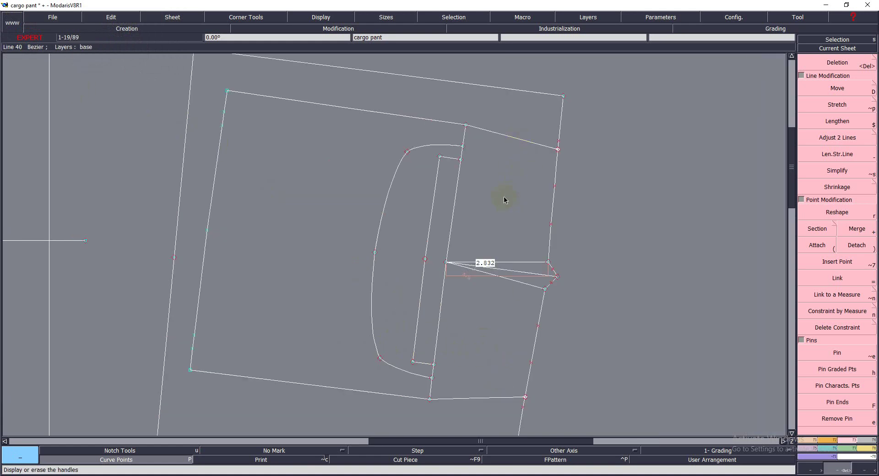
{"action": "key", "text": "ctrl+h"}
{"action": "key", "text": "r"}
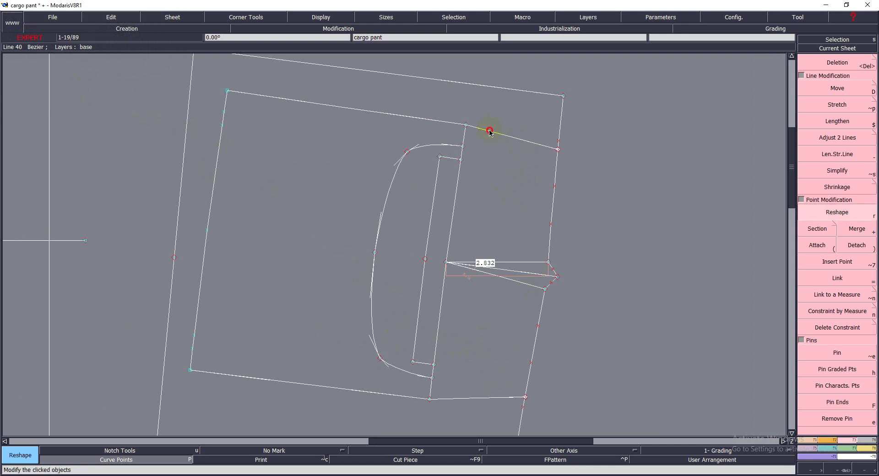
{"action": "left_click", "coordinate": [496, 133]}
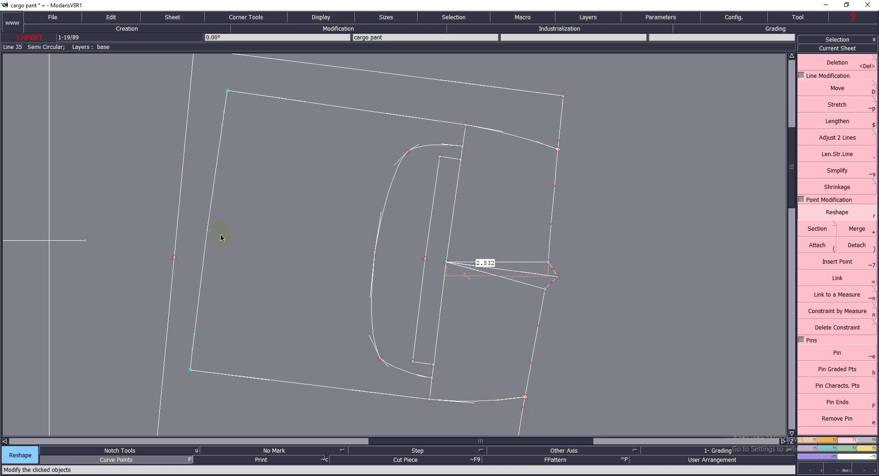
{"action": "key", "text": "Delete"}
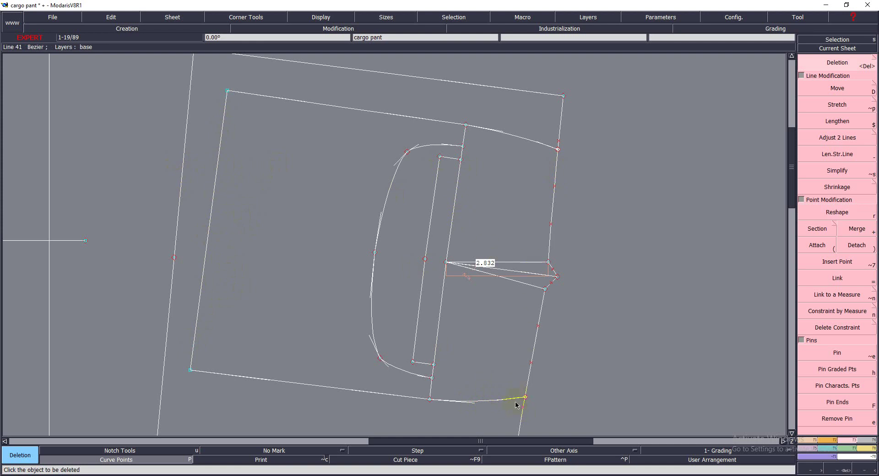
{"action": "key", "text": "F10"}
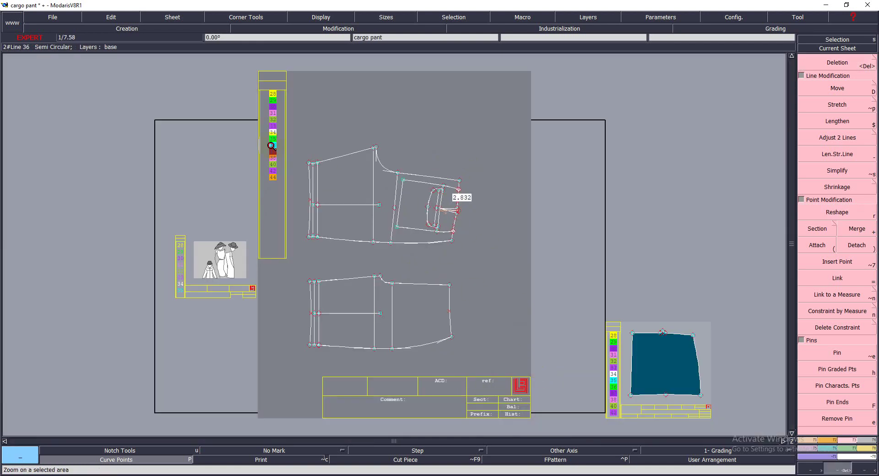
{"action": "left_click_drag", "start_coordinate": [272, 137], "coordinate": [544, 275]}
{"action": "left_click_drag", "start_coordinate": [382, 138], "coordinate": [577, 340]}
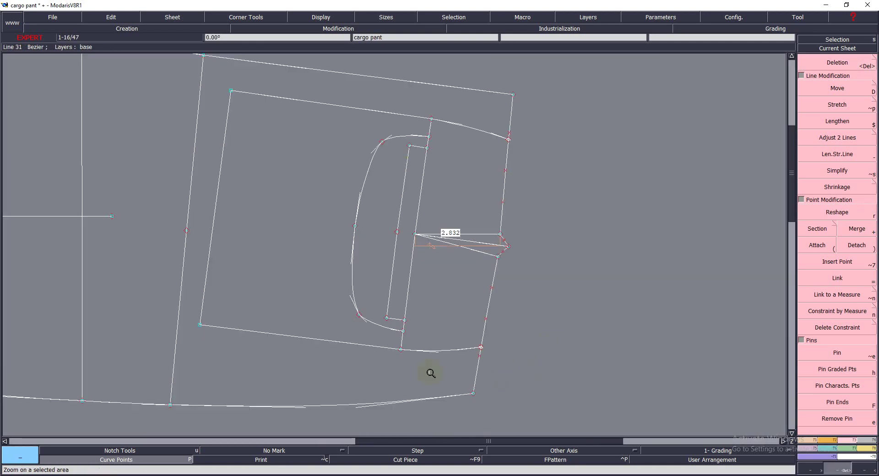
{"action": "left_click_drag", "start_coordinate": [294, 210], "coordinate": [551, 433]}
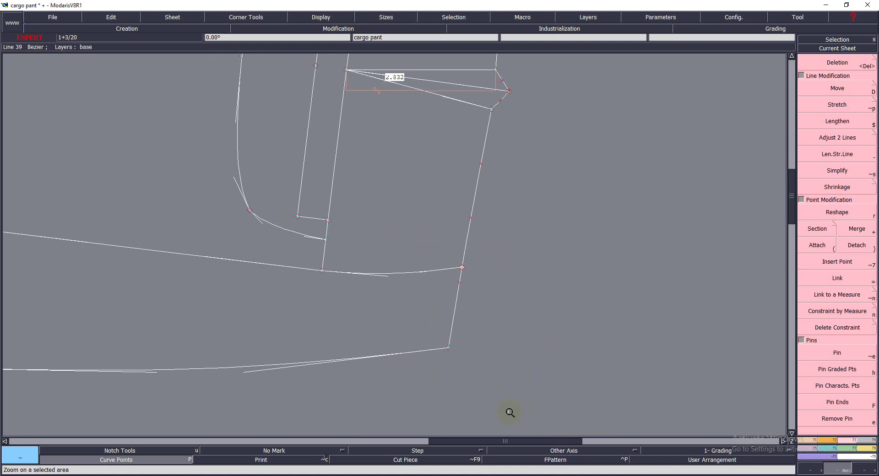
{"action": "key", "text": "r"}
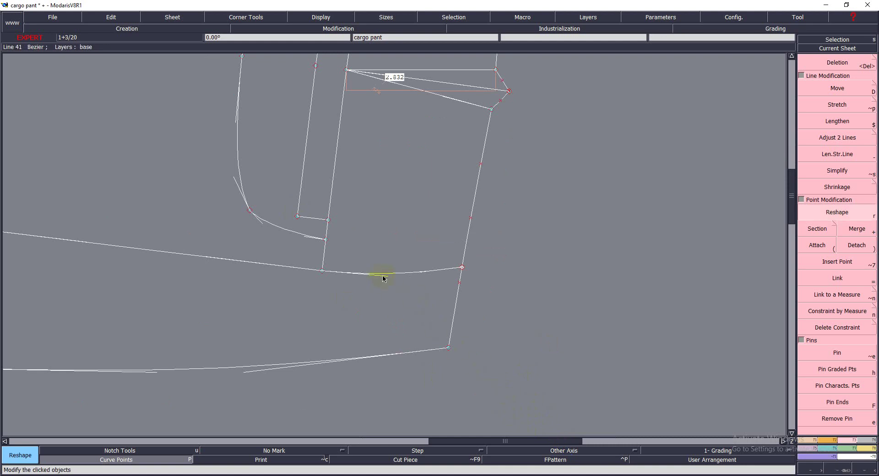
{"action": "left_click", "coordinate": [380, 273]}
{"action": "key", "text": "Home"}
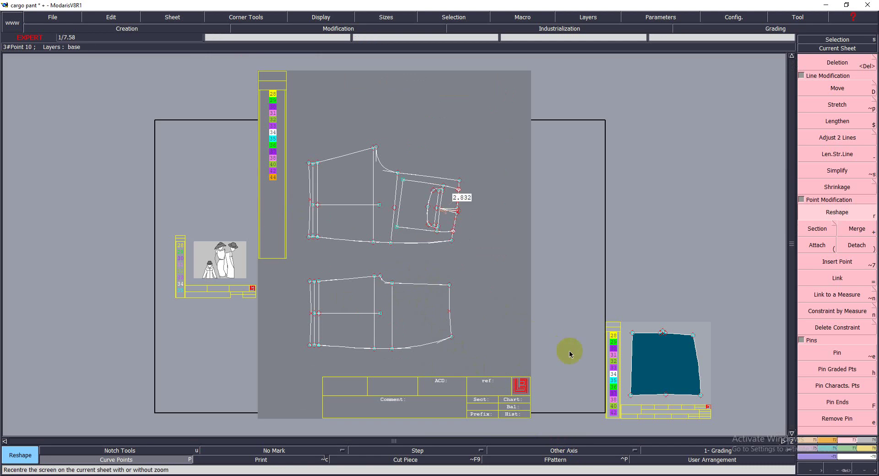
{"action": "key", "text": "z"}
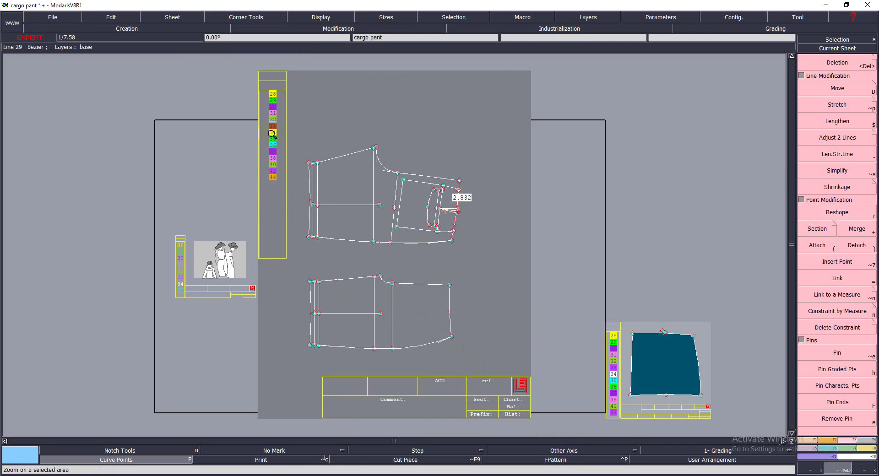
{"action": "left_click_drag", "start_coordinate": [271, 133], "coordinate": [532, 278]}
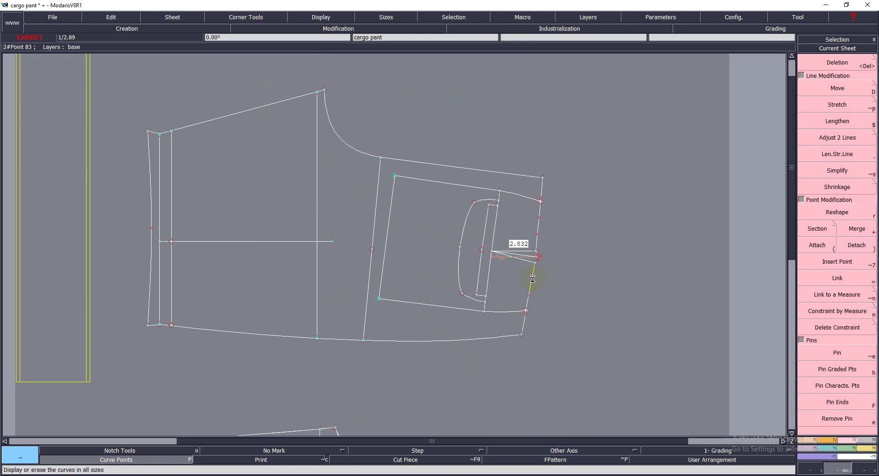
{"action": "key", "text": "ctrl+a"}
{"action": "key", "text": "space"}
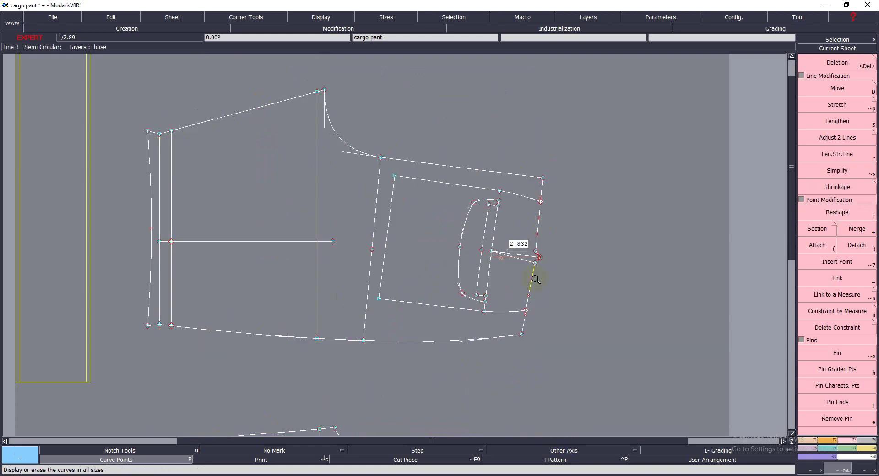
{"action": "key", "text": "ctrl+a"}
{"action": "key", "text": "space"}
{"action": "key", "text": "Home"}
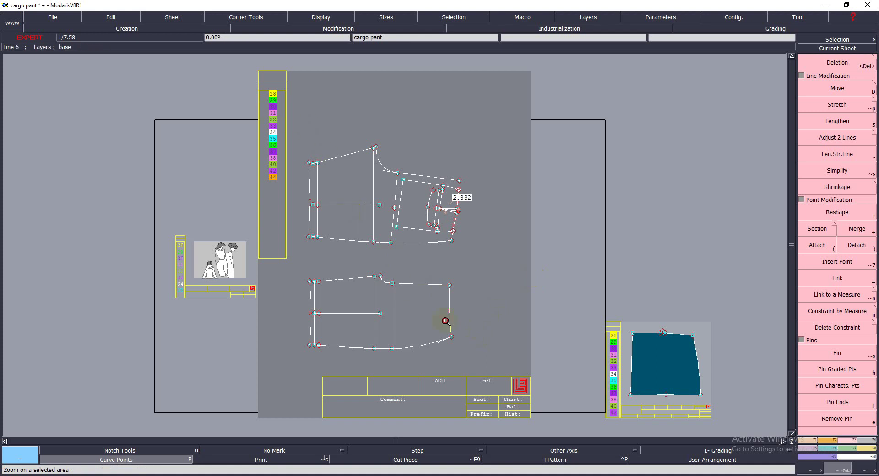
Zoom onto the pocket flap, delete the 2.832 measure, and zoom back out to the whole sheet
{"action": "left_click", "coordinate": [489, 359]}
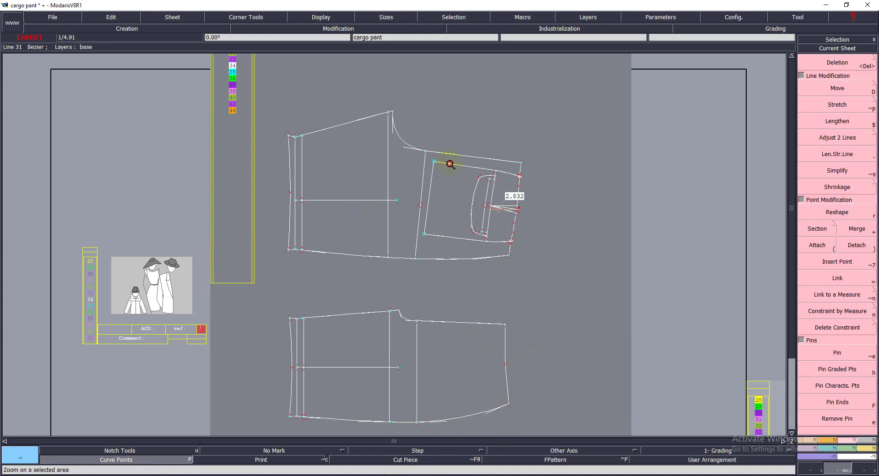
{"action": "left_click_drag", "start_coordinate": [447, 166], "coordinate": [552, 275]}
{"action": "left_click_drag", "start_coordinate": [305, 160], "coordinate": [556, 320]}
{"action": "key", "text": "Delete"}
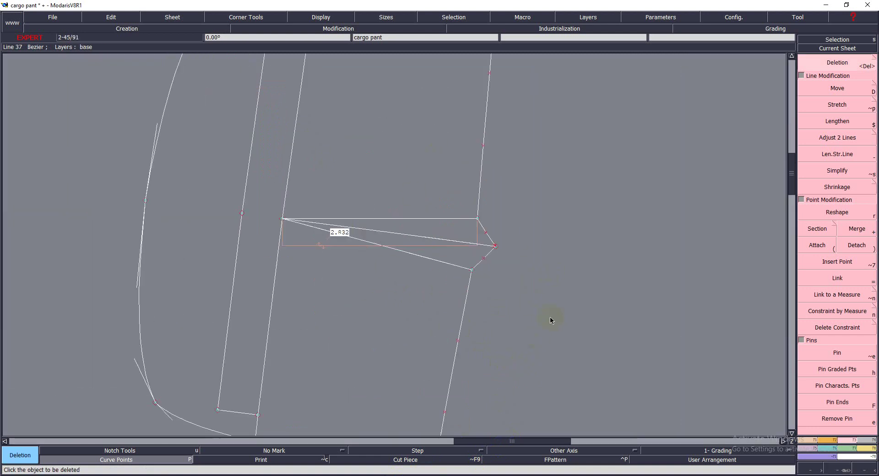
{"action": "left_click", "coordinate": [330, 248]}
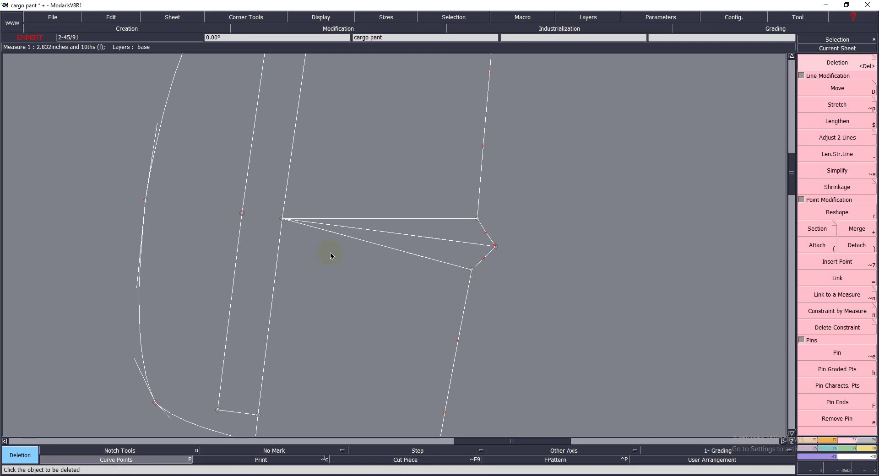
{"action": "key", "text": "space"}
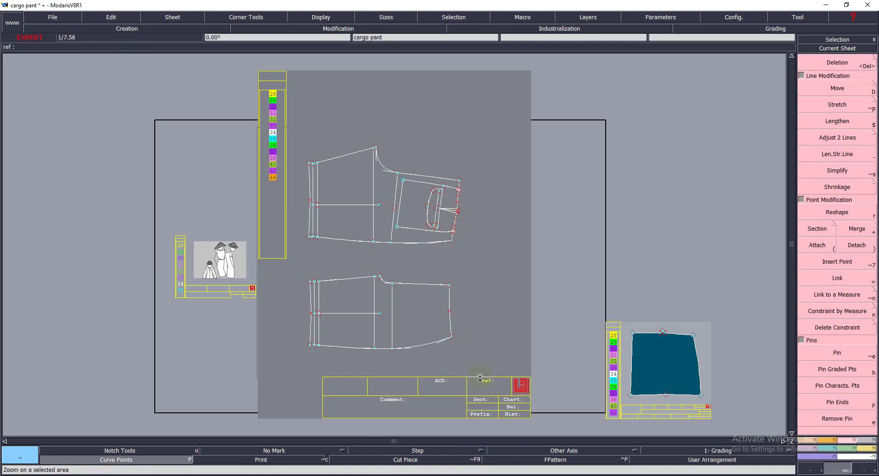